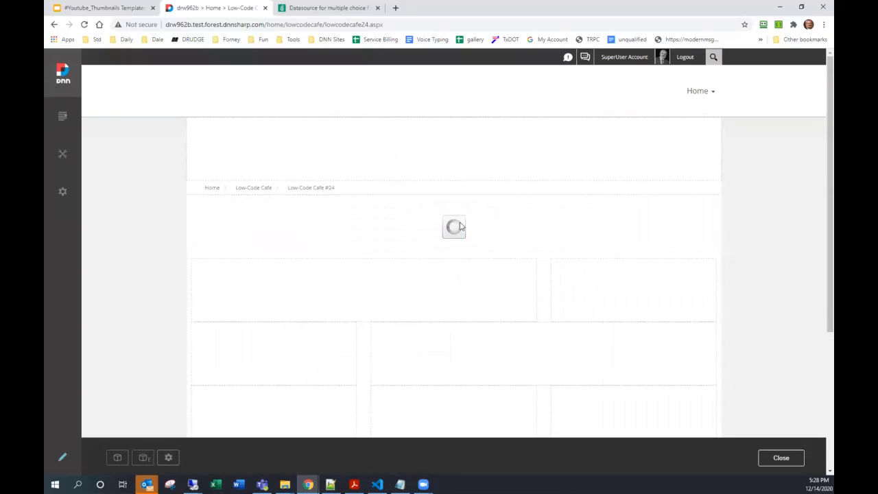
# Step: Initialize the Action Form module from the Blank Form template and set its module title to "Item Data Source Demo"
pyautogui.click(250, 225)
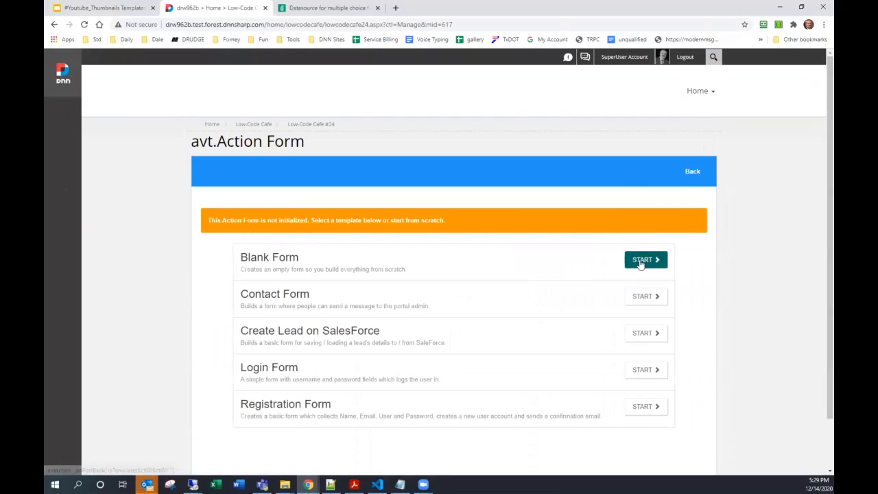
pyautogui.click(642, 262)
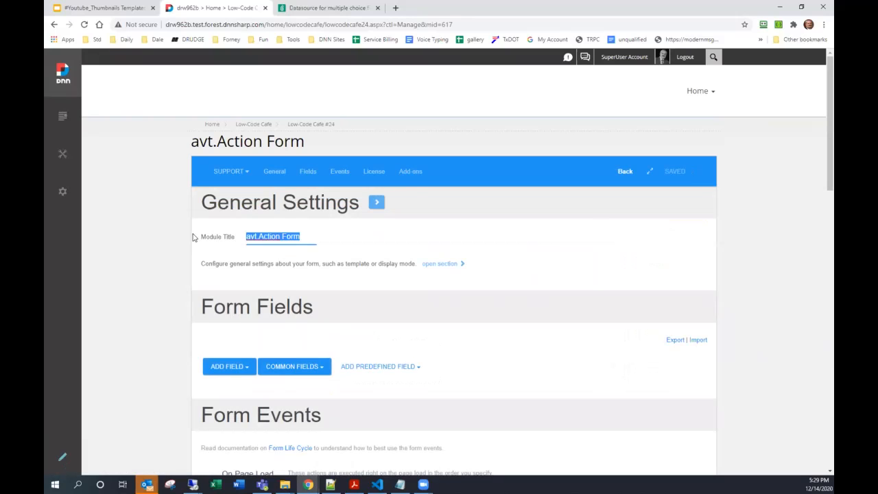
pyautogui.write('Form Data Source Demo')
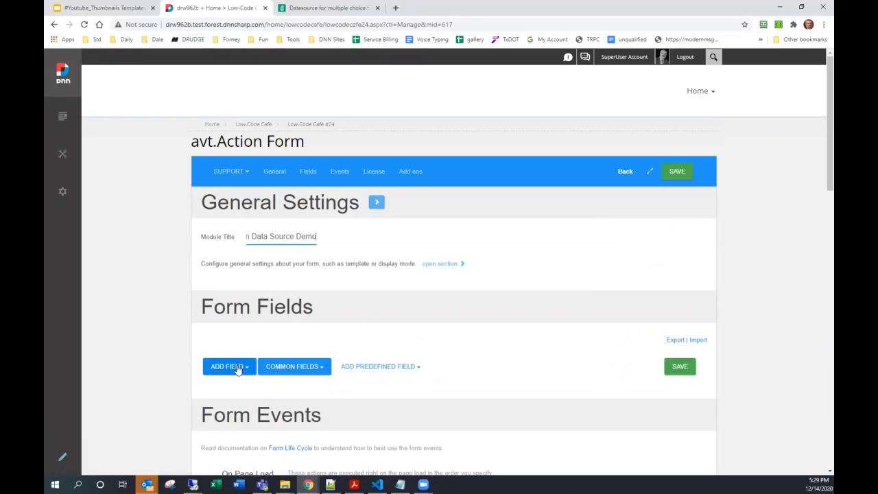
# Step: Add a Multiple Choice (with Dropdown) field to the form, keeping its default Items data source, and save the form
pyautogui.click(237, 369)
pyautogui.scroll(-3, 240, 222)
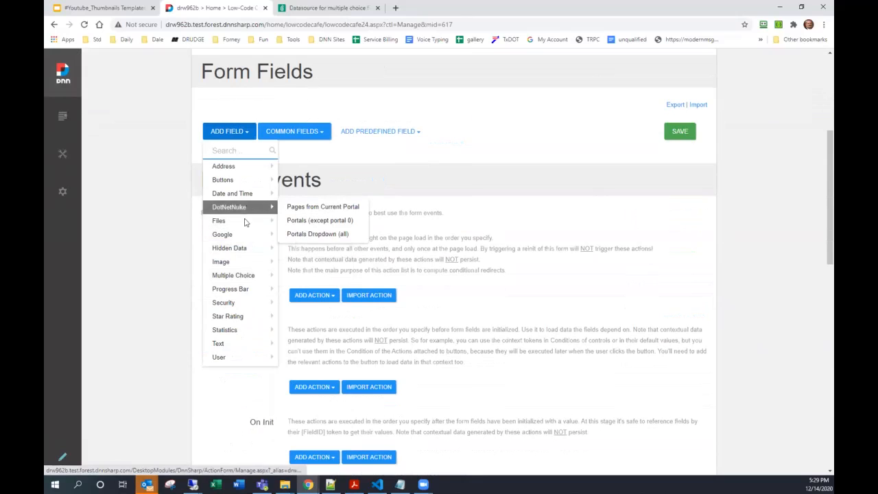
pyautogui.moveTo(235, 275)
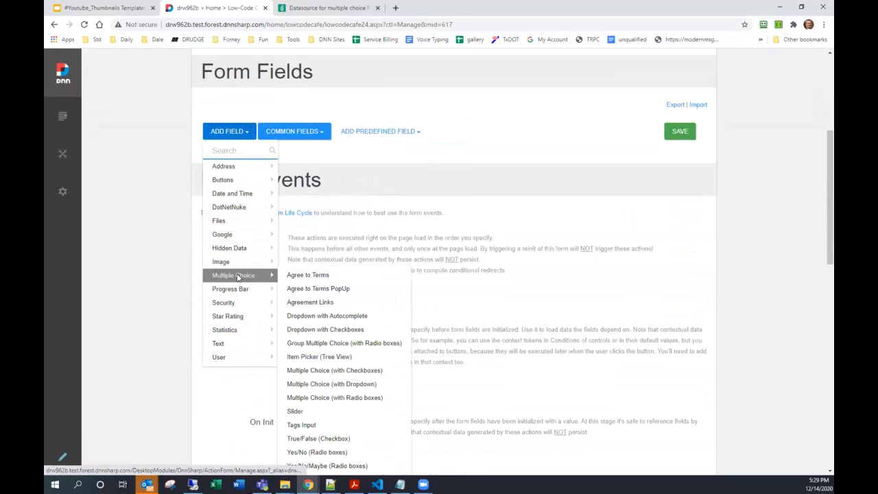
pyautogui.click(339, 388)
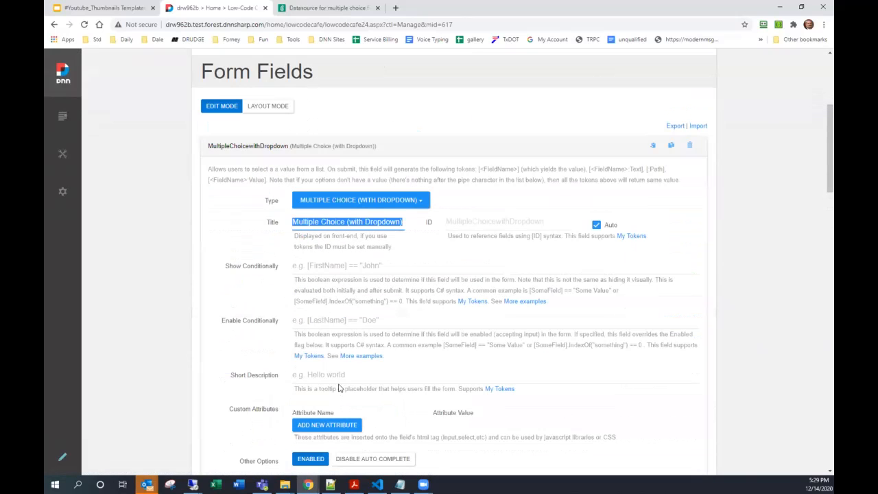
pyautogui.scroll(-3, 316, 302)
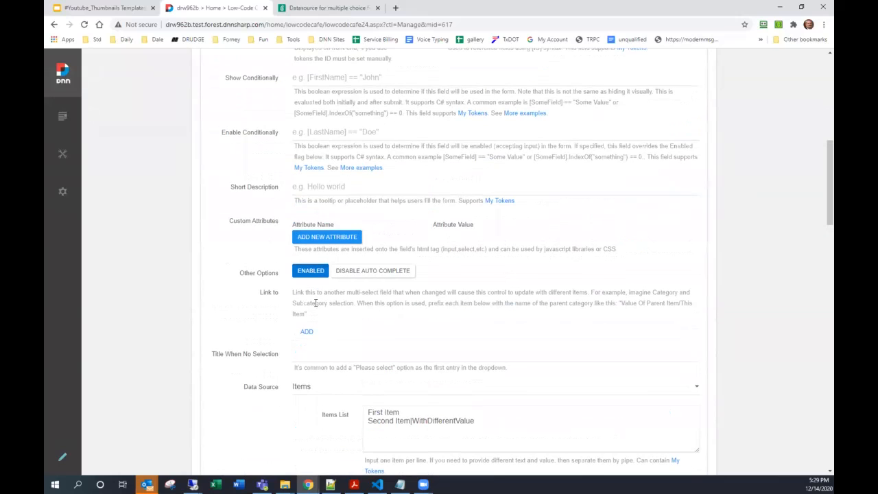
pyautogui.scroll(-2, 316, 303)
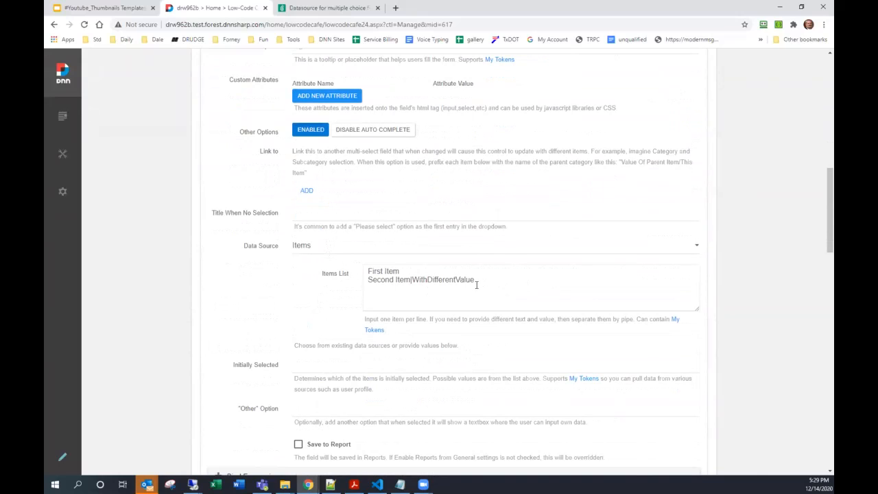
pyautogui.scroll(-4, 477, 285)
pyautogui.click(680, 289)
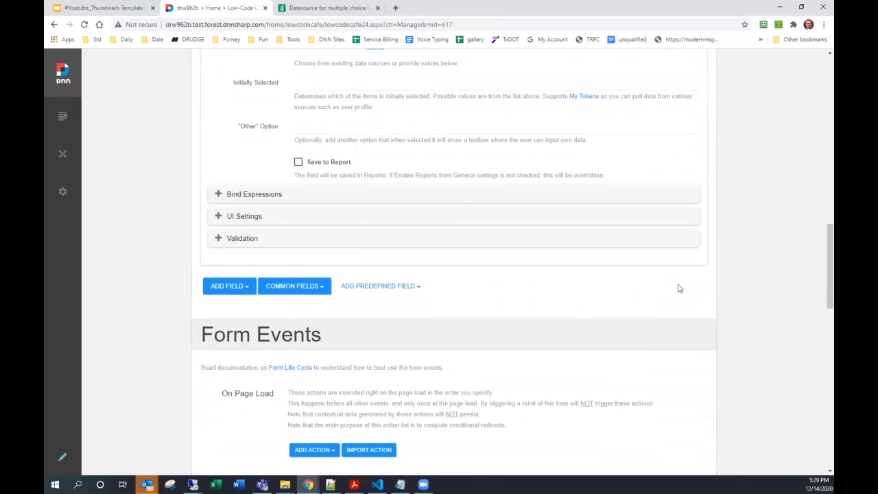
# Step: Return to the Low-Code Cafe #24 page and check the choices offered by the form's dropdown
pyautogui.click(625, 64)
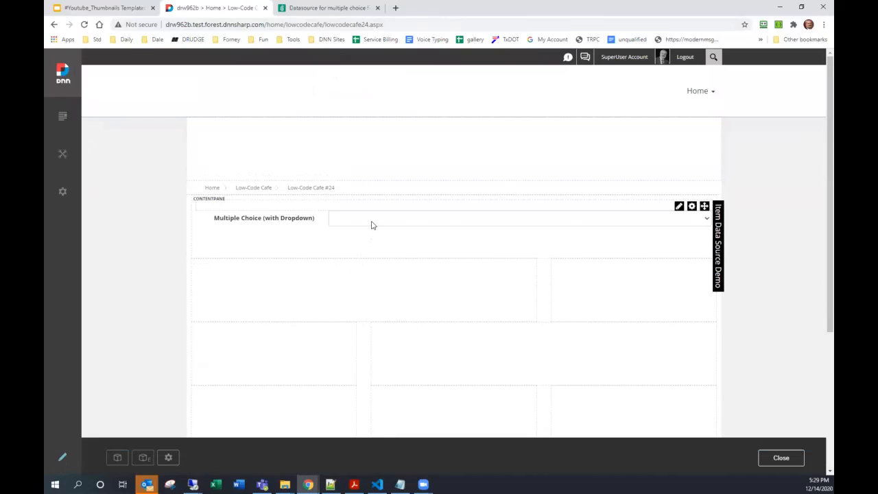
pyautogui.click(372, 218)
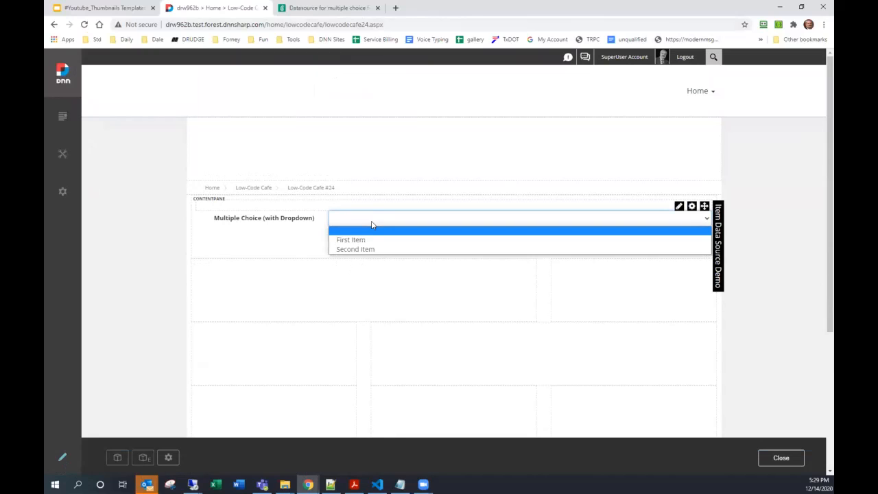
pyautogui.click(372, 223)
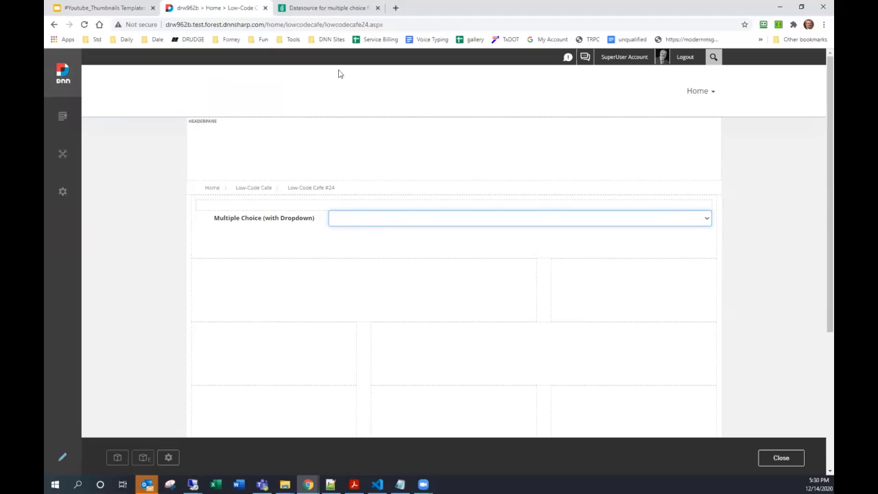
# Step: Read the documentation on datasources for multiple choice fields, covering item Text and Value and the tokens that reference them
pyautogui.click(332, 8)
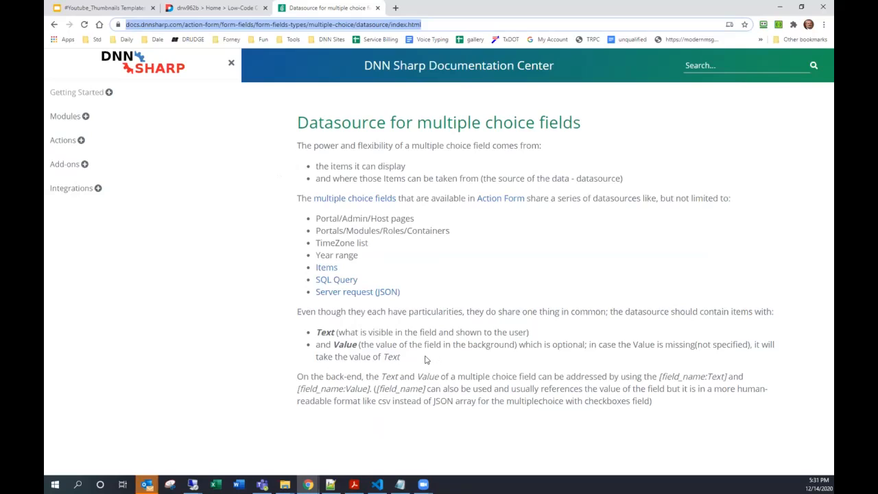
pyautogui.moveTo(463, 312); pyautogui.dragTo(621, 307)
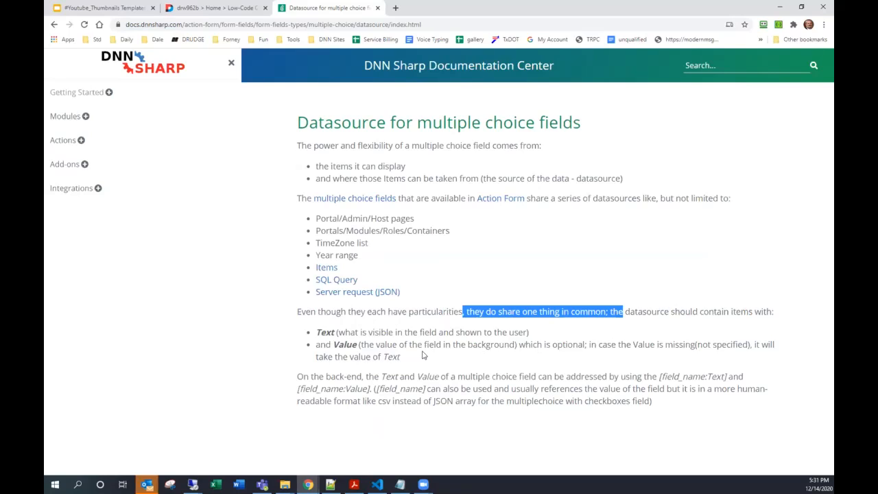
pyautogui.click(423, 359)
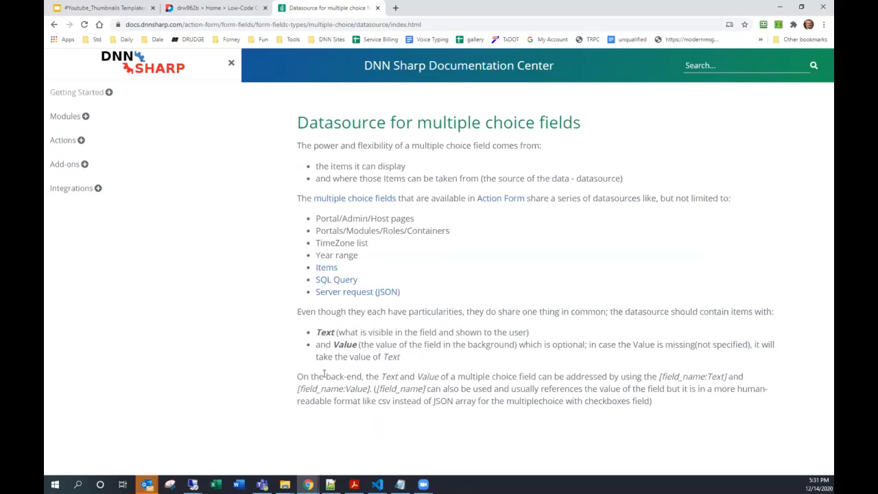
pyautogui.moveTo(297, 376); pyautogui.dragTo(727, 376)
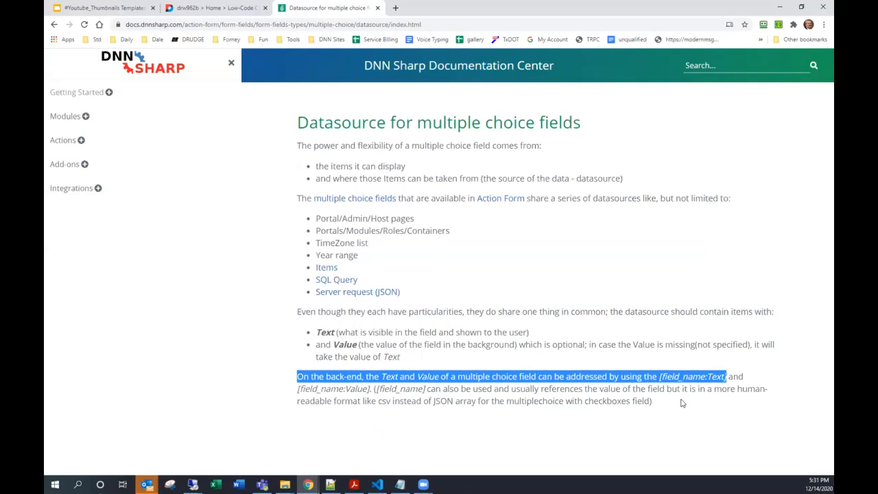
pyautogui.click(308, 396)
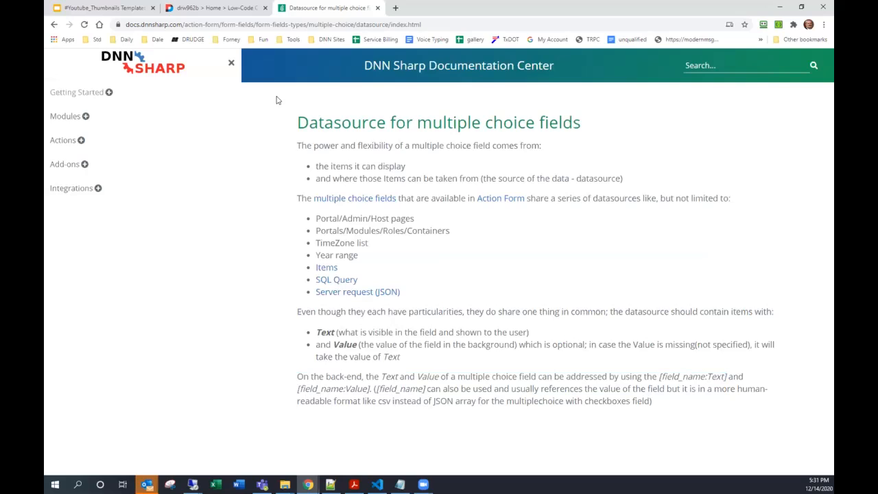
# Step: Go back to the form page and open the form's full-screen management view in a separate browser tab
pyautogui.click(232, 9)
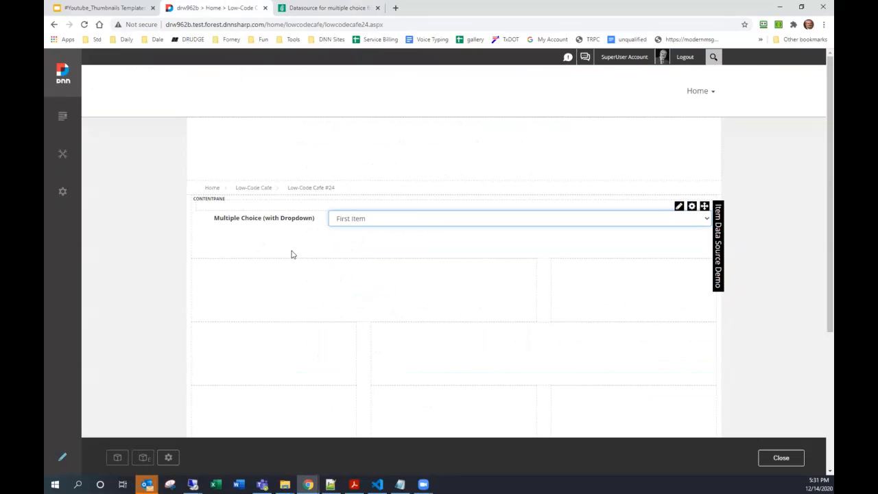
pyautogui.moveTo(679, 206)
pyautogui.rightClick(667, 236)
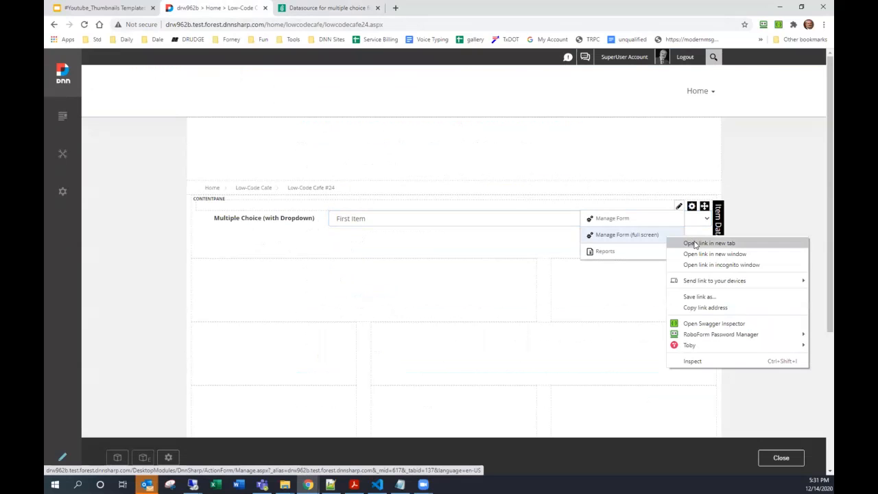
pyautogui.click(694, 244)
pyautogui.click(329, 7)
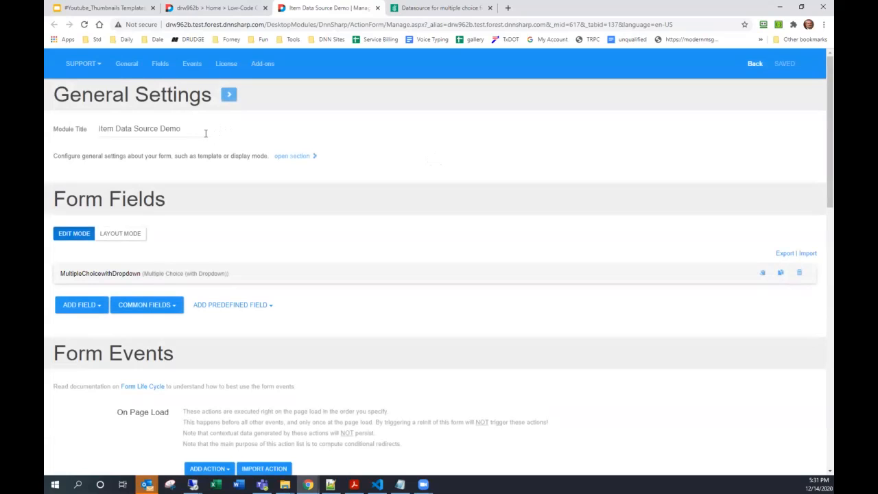
# Step: Expand the MultipleChoicewithDropdown field and change its title to "Standard Item"
pyautogui.click(104, 274)
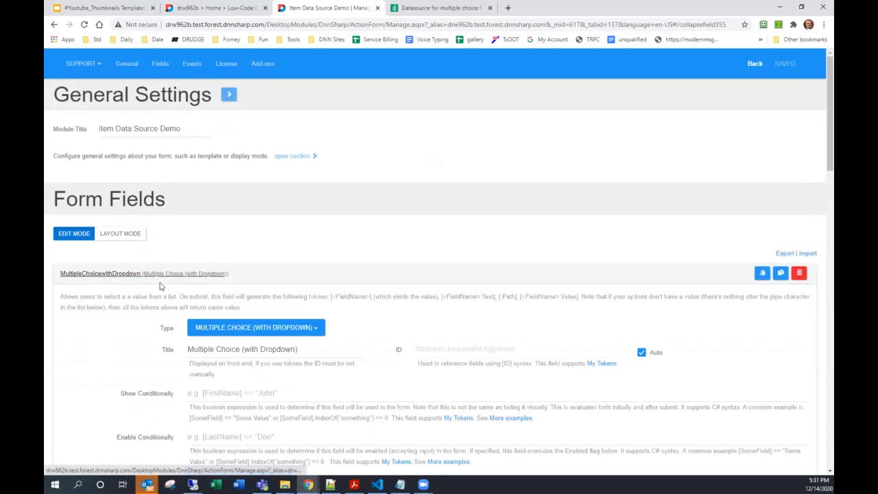
pyautogui.moveTo(321, 354); pyautogui.dragTo(140, 348)
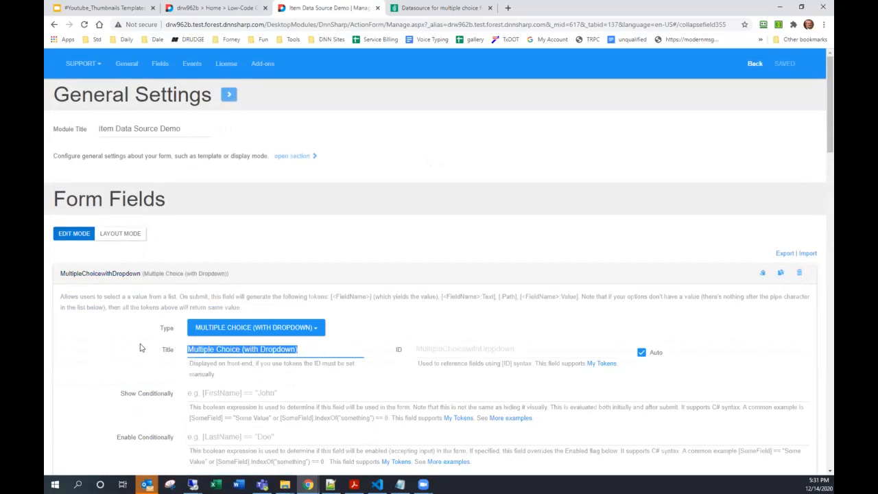
pyautogui.write('Standard Item')
# Step: Add a common Button field titled Submit below the Standard Item field
pyautogui.scroll(-7, 173, 332)
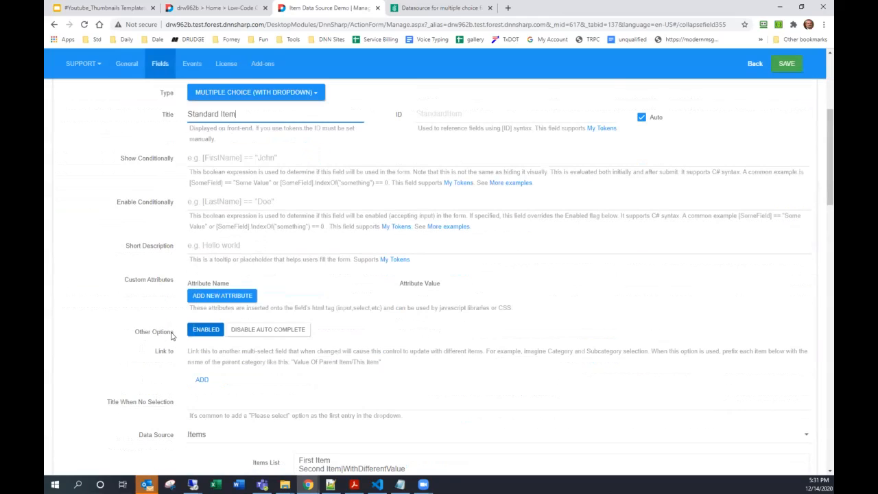
pyautogui.scroll(-3, 172, 332)
pyautogui.click(153, 265)
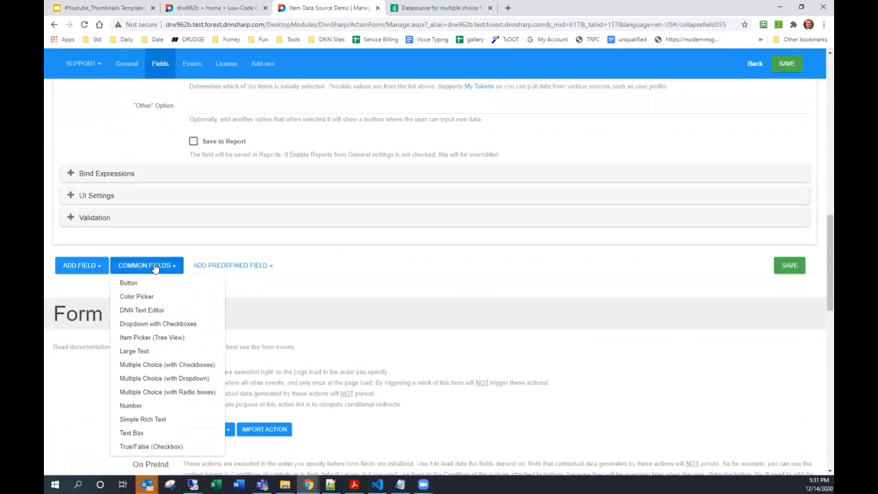
pyautogui.click(155, 288)
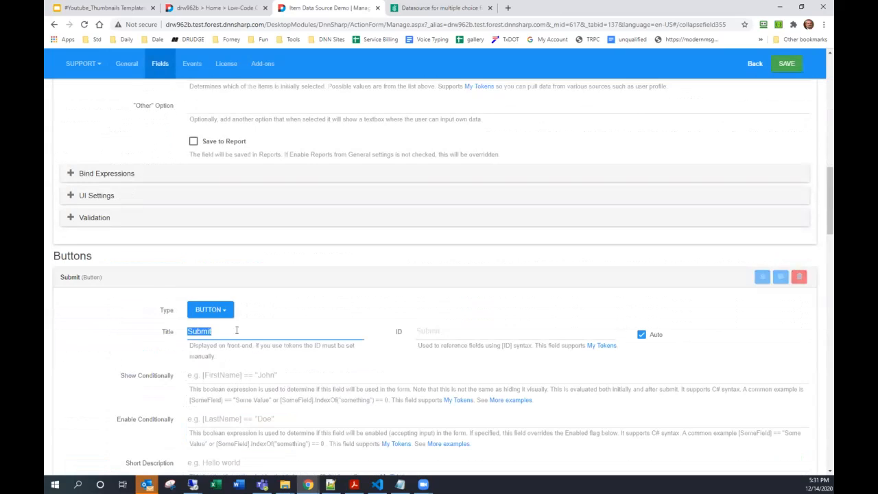
# Step: Find the Display Error Message action with the search "err" and add it to the Submit button's On Click Handler
pyautogui.scroll(-1, 265, 335)
pyautogui.scroll(-5, 265, 336)
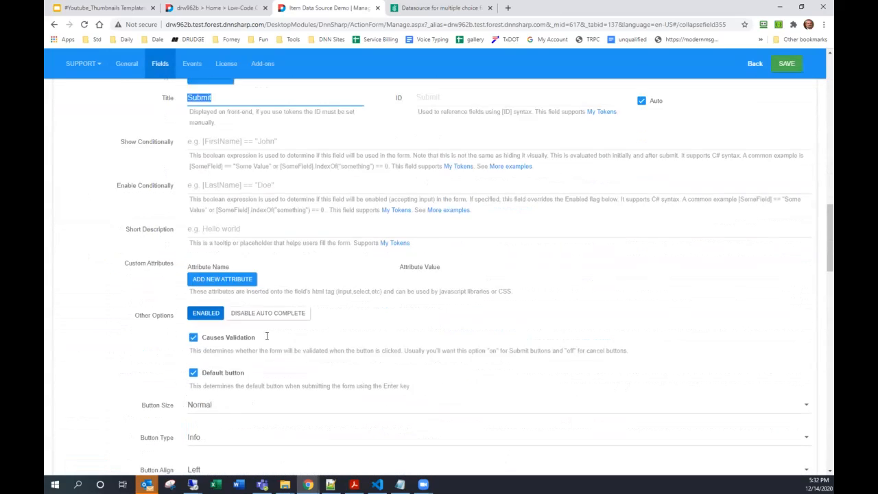
pyautogui.scroll(-4, 240, 336)
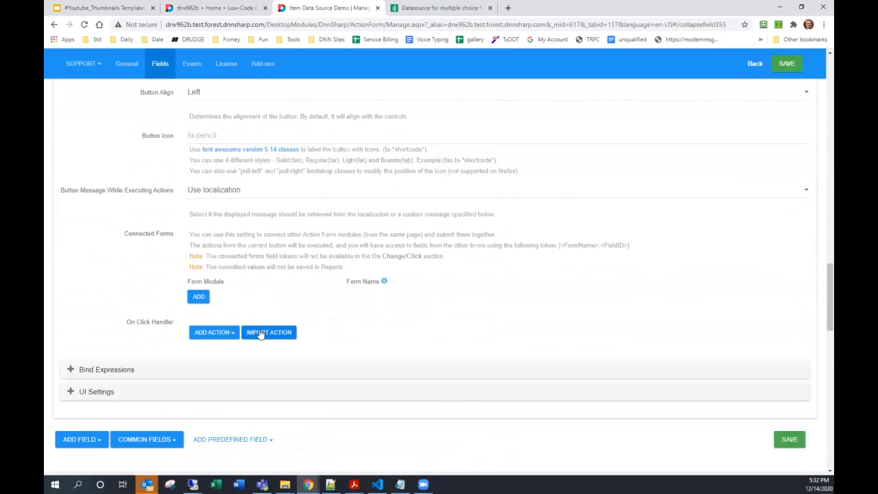
pyautogui.click(214, 240)
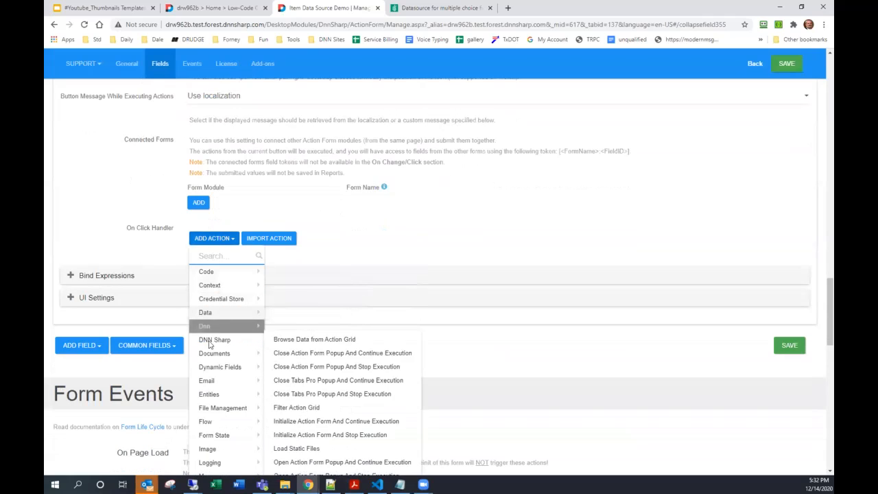
pyautogui.write('err')
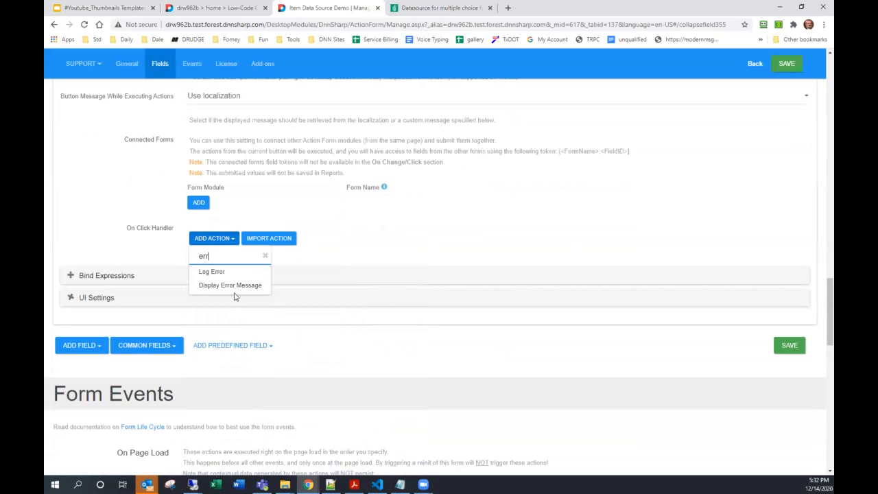
pyautogui.click(234, 291)
# Step: Append all form fields to the error action's message and save the form
pyautogui.scroll(-3, 234, 293)
pyautogui.click(386, 168)
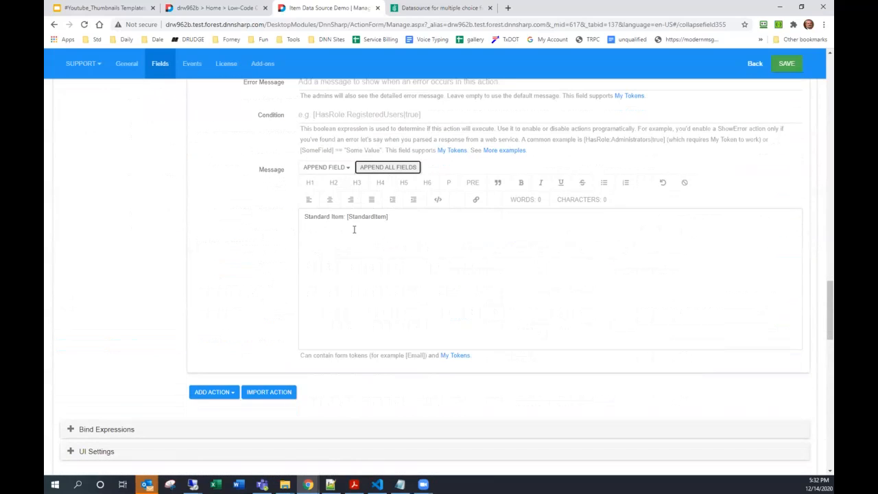
pyautogui.click(787, 65)
# Step: Reload the form page and submit the form with First Item chosen in the Standard Item dropdown
pyautogui.click(224, 7)
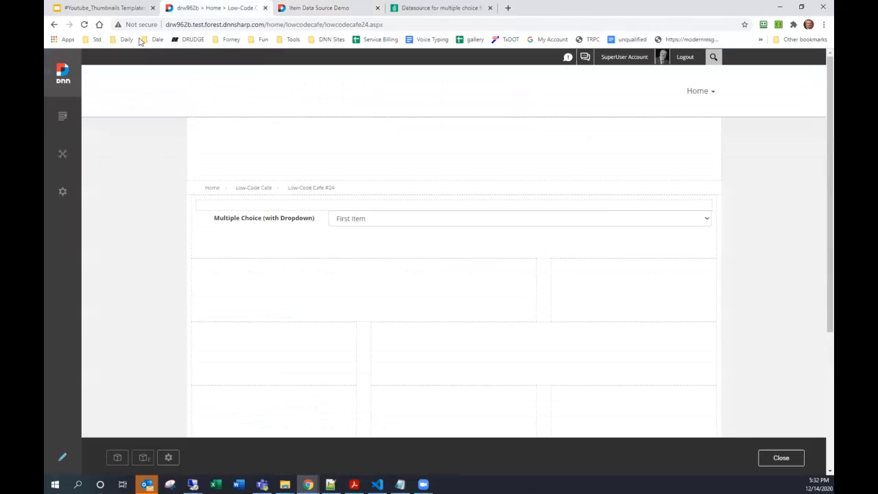
pyautogui.click(84, 24)
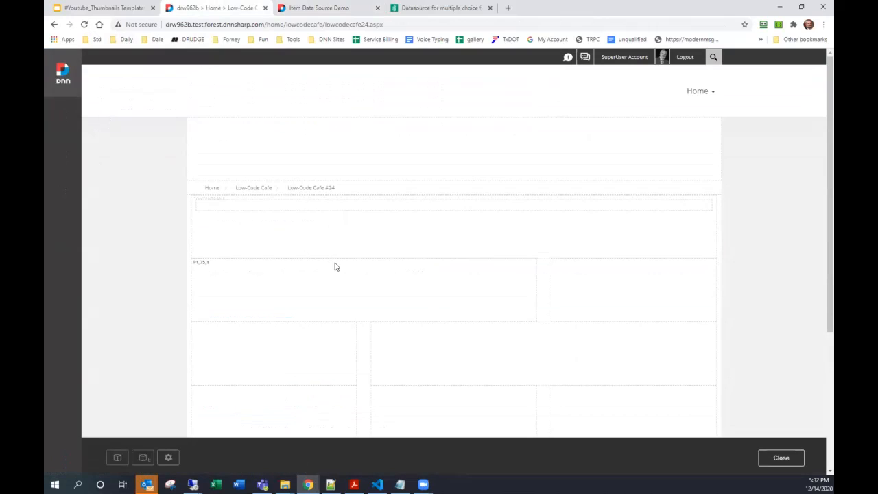
pyautogui.click(356, 218)
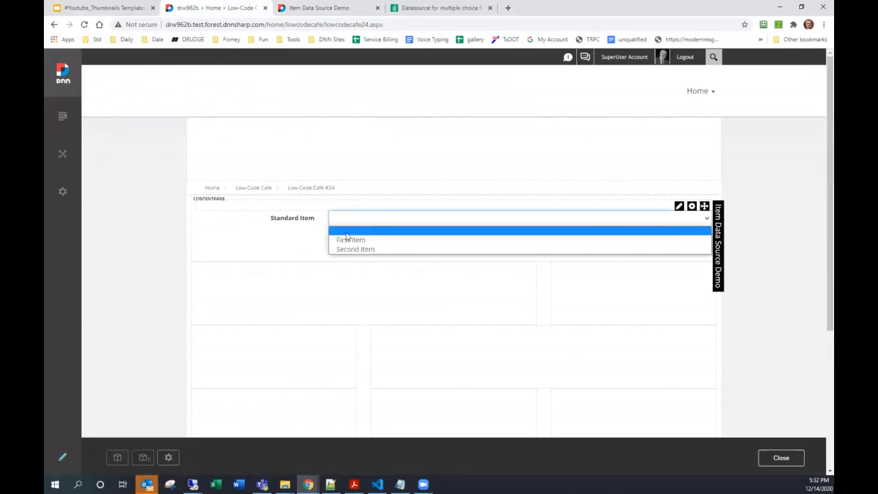
pyautogui.click(347, 237)
pyautogui.click(345, 243)
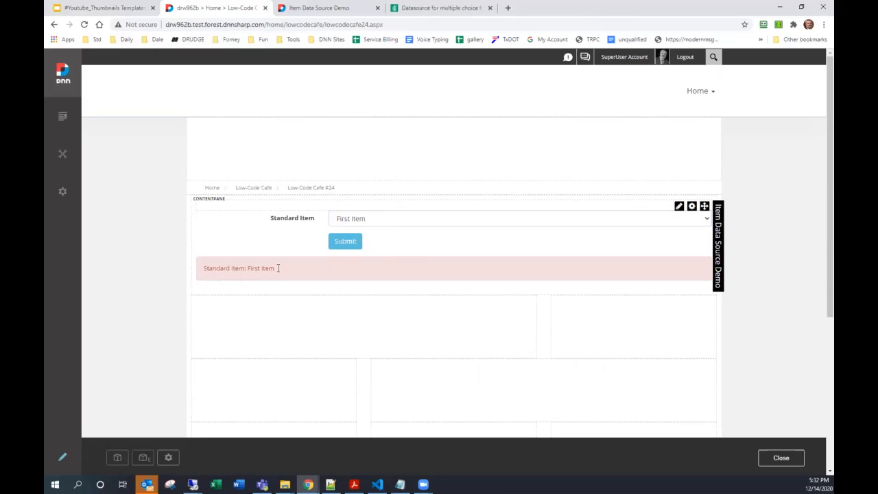
# Step: Submit the form with Second Item chosen in the Standard Item dropdown
pyautogui.click(373, 219)
pyautogui.click(363, 250)
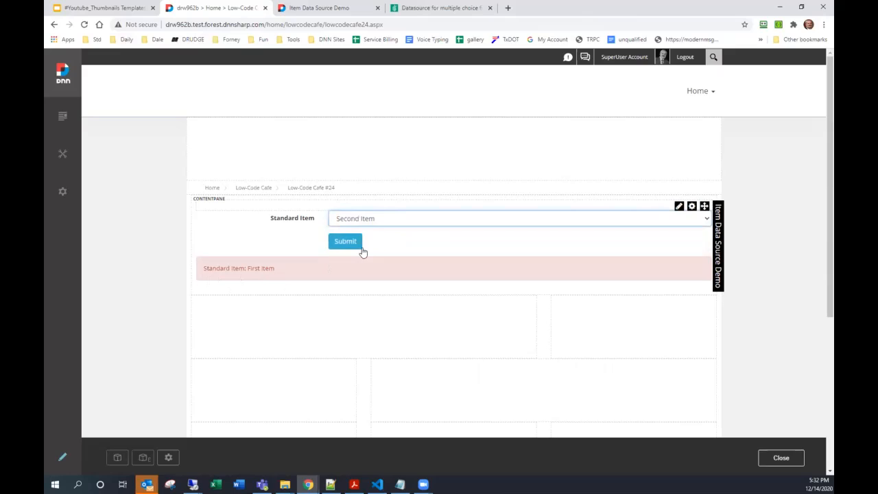
pyautogui.click(345, 242)
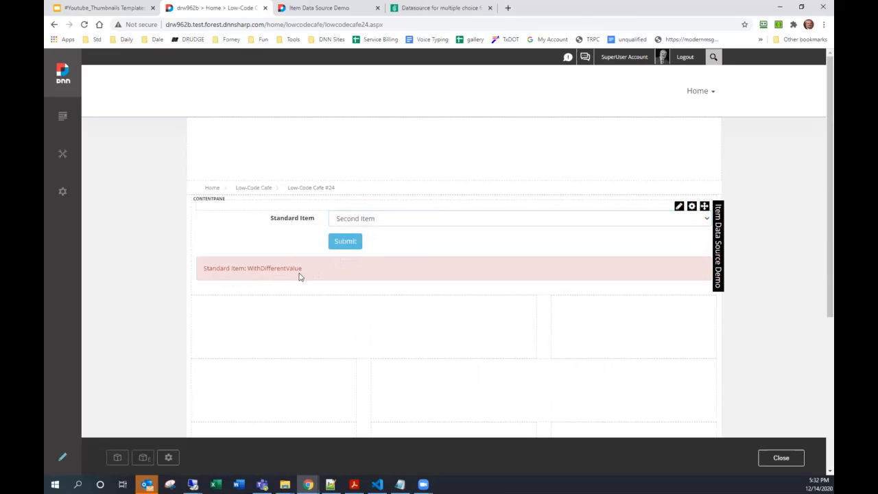
# Step: Set StandardItem's items list to First Item|Item1WithDifferentValue and Second Item|Item2WithDifferentValue, and save the form
pyautogui.click(348, 8)
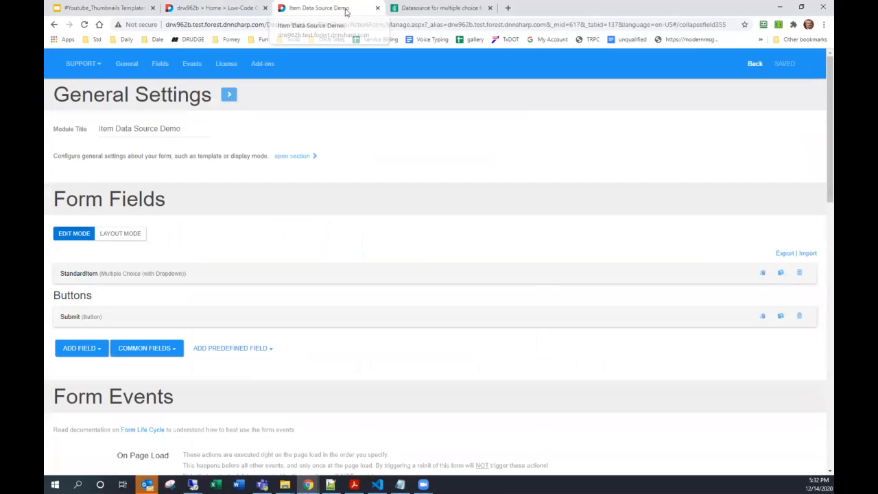
pyautogui.click(110, 276)
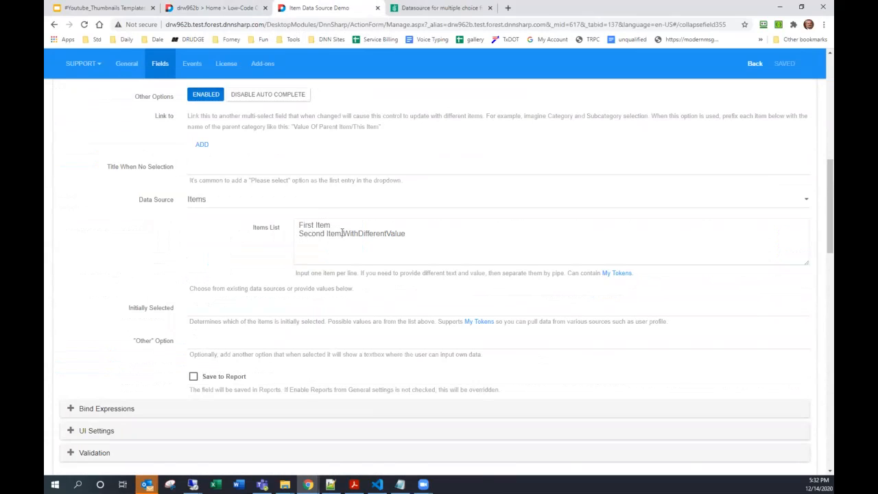
pyautogui.click(388, 263)
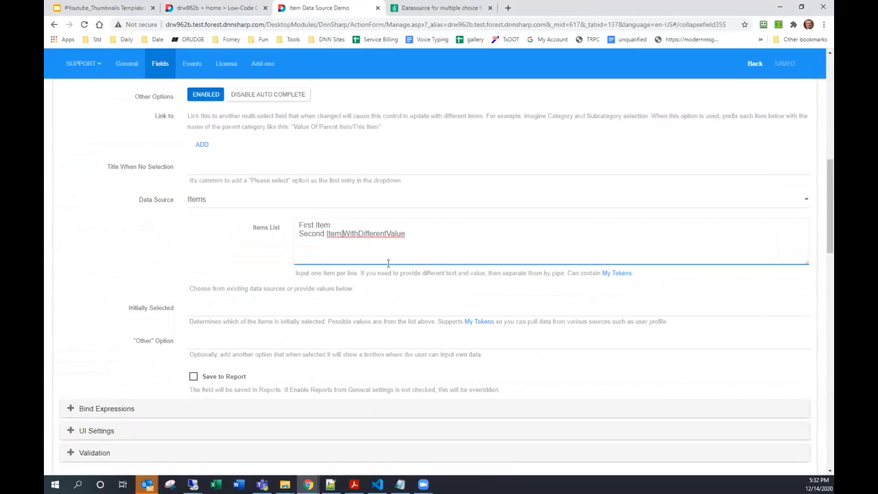
pyautogui.write('Item')
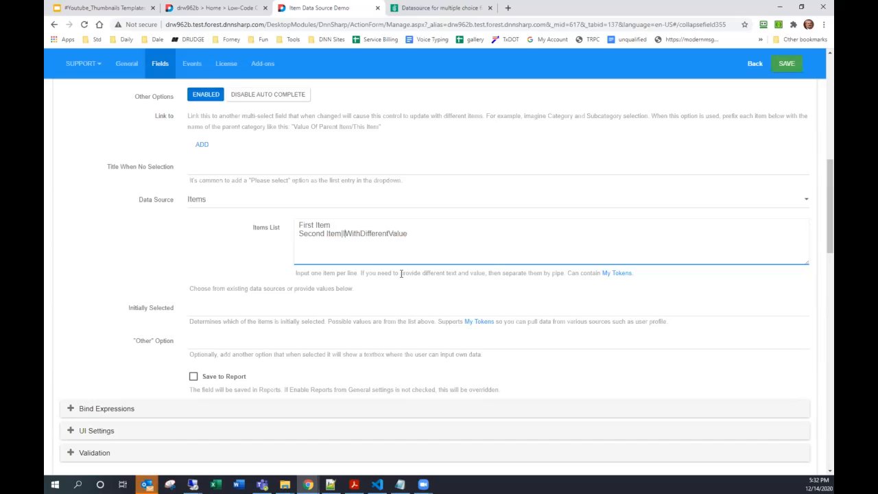
pyautogui.write('2')
pyautogui.write('tem1WithDifferentValue')
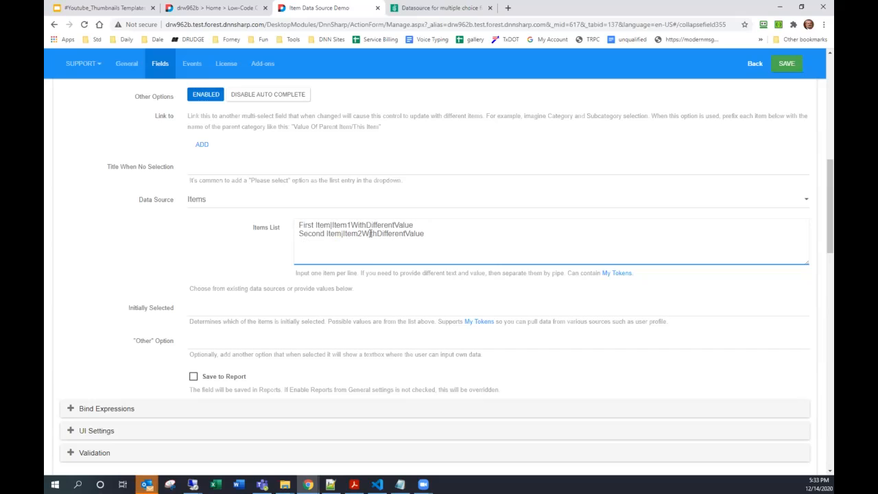
pyautogui.click(794, 65)
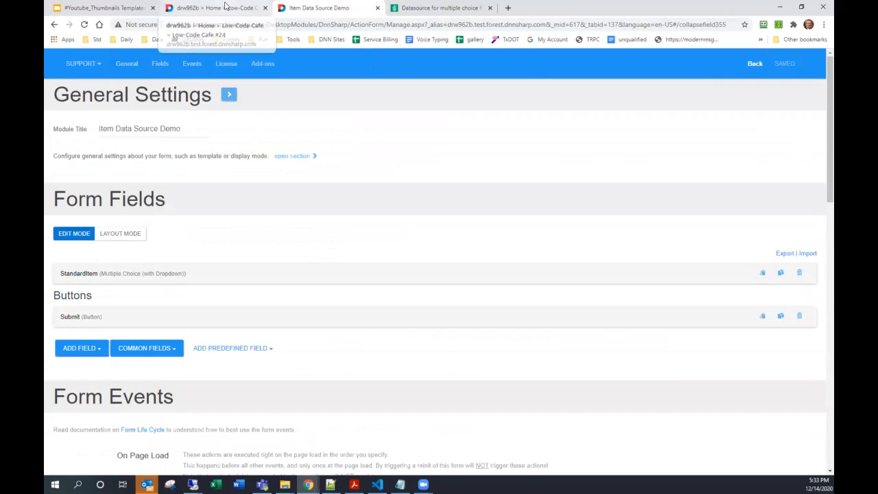
# Step: Reload the form page and submit it with First Item chosen to test the edited item values
pyautogui.click(217, 7)
pyautogui.click(84, 24)
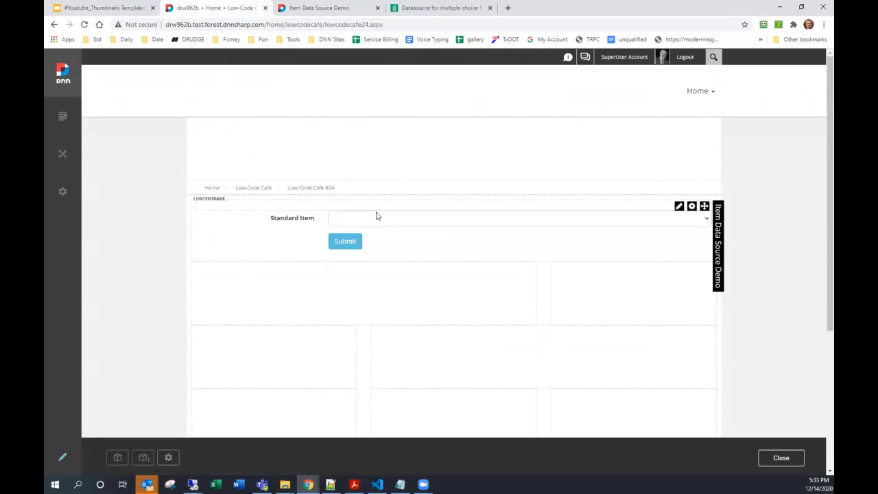
pyautogui.click(374, 219)
pyautogui.click(354, 240)
pyautogui.click(346, 242)
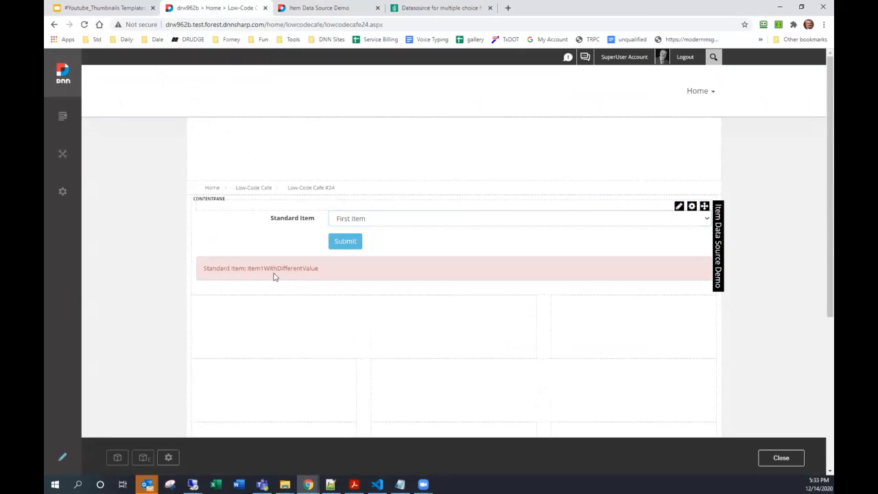
# Step: Check the documentation on datasources for multiple choice fields for the tokens that address a field's Text and Value
pyautogui.click(432, 226)
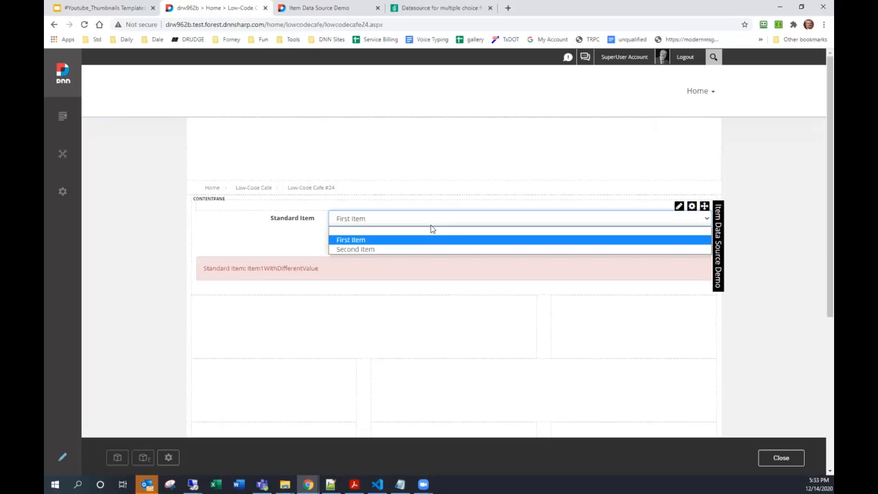
pyautogui.click(422, 7)
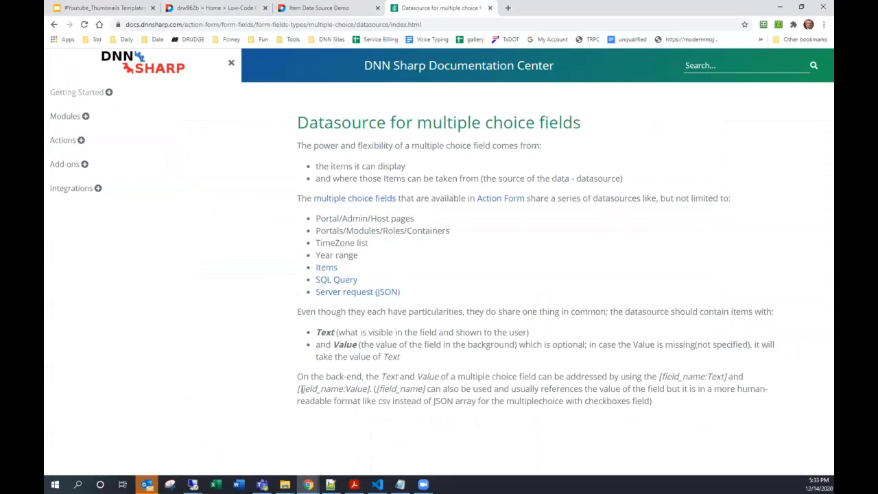
pyautogui.moveTo(658, 376); pyautogui.dragTo(372, 389)
# Step: In the Submit button's Display Error Message action, change the message token to [StandardItem:text]
pyautogui.click(310, 9)
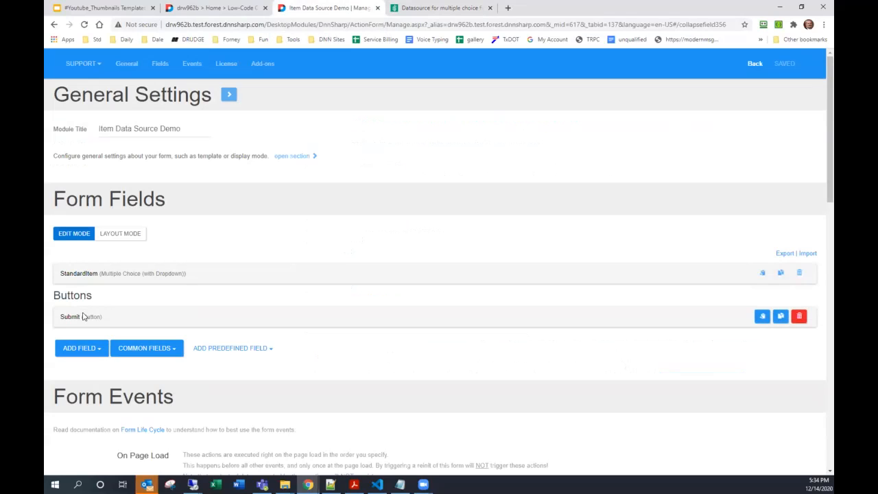
pyautogui.click(76, 319)
pyautogui.scroll(-15, 78, 323)
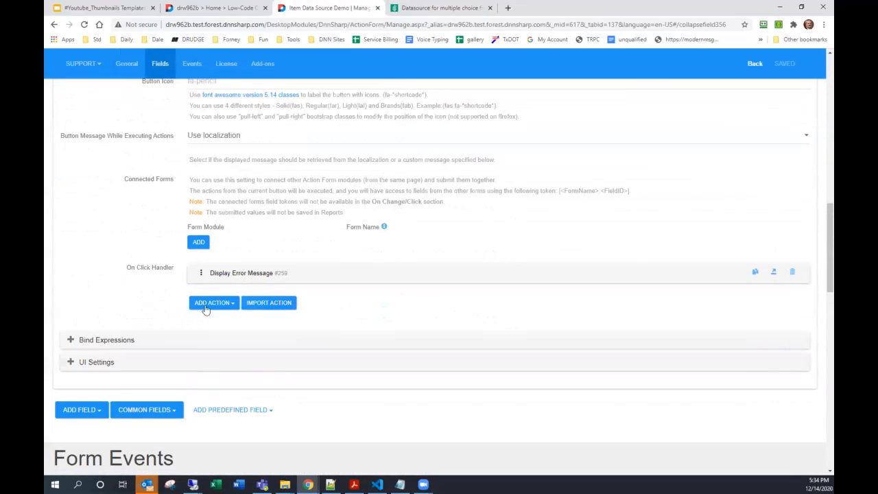
pyautogui.click(237, 273)
pyautogui.scroll(-4, 256, 327)
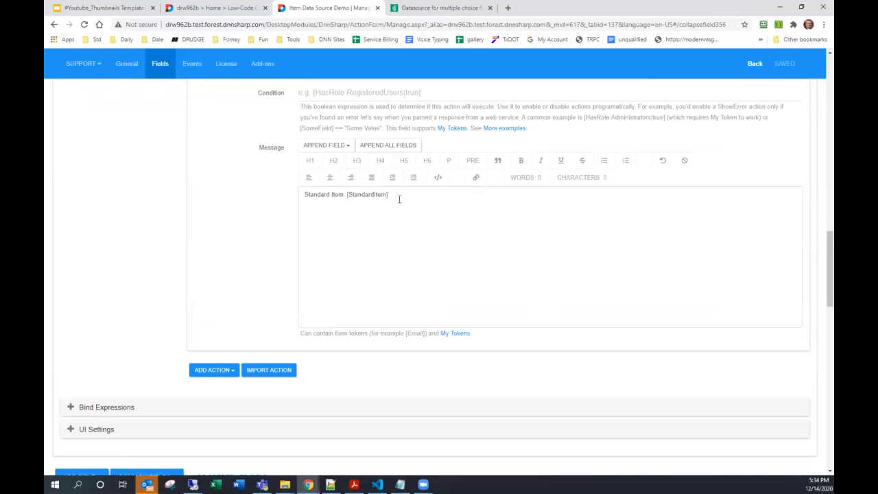
pyautogui.click(399, 199)
pyautogui.scroll(2, 399, 199)
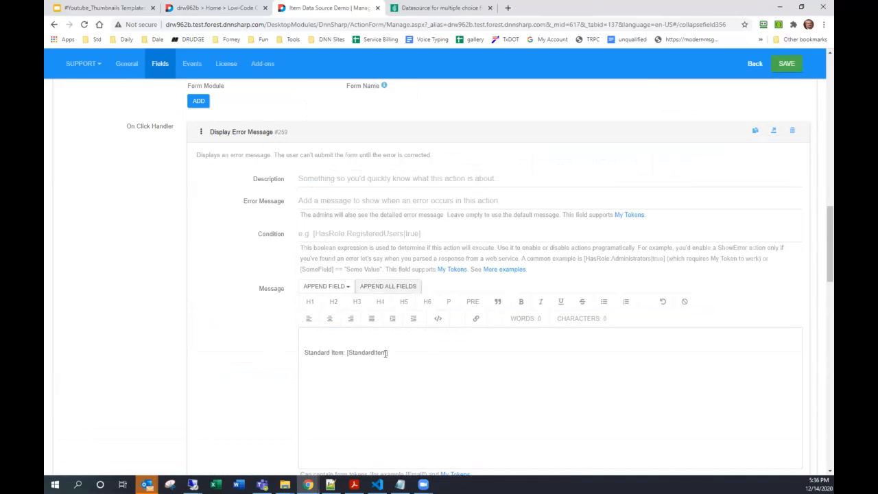
pyautogui.write('.Text')
# Step: Append // and a copy of the token changed to [StandardItem:value] on the same message line, and save the form
pyautogui.hotkey('shift', 'Left')
pyautogui.hotkey('shift', 'Left')
pyautogui.hotkey('shift', 'Left')
pyautogui.hotkey('shift', 'Left')
pyautogui.hotkey('shift', 'Left')
pyautogui.hotkey('shift', 'Left')
pyautogui.hotkey('shift', 'Left')
pyautogui.hotkey('shift', 'Left')
pyautogui.hotkey('shift', 'Left')
pyautogui.hotkey('shift', 'Left')
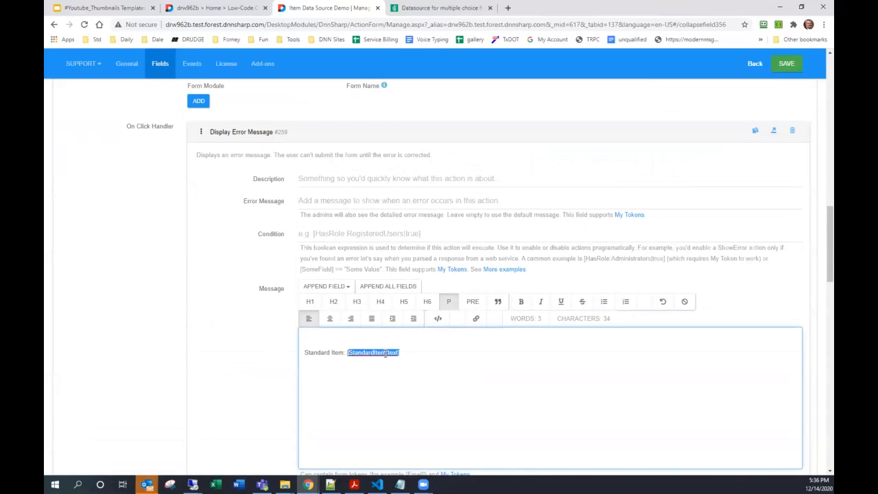
pyautogui.click(385, 353)
pyautogui.write('[StandardItem:text]')
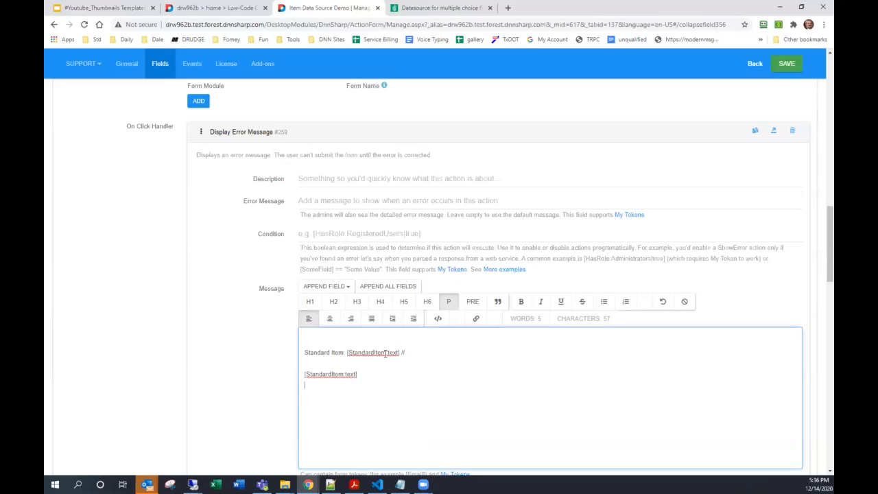
pyautogui.press('Home')
pyautogui.press('BackSpace')
pyautogui.press('BackSpace')
pyautogui.press('BackSpace')
pyautogui.press('BackSpace')
pyautogui.press('BackSpace')
pyautogui.press('BackSpace')
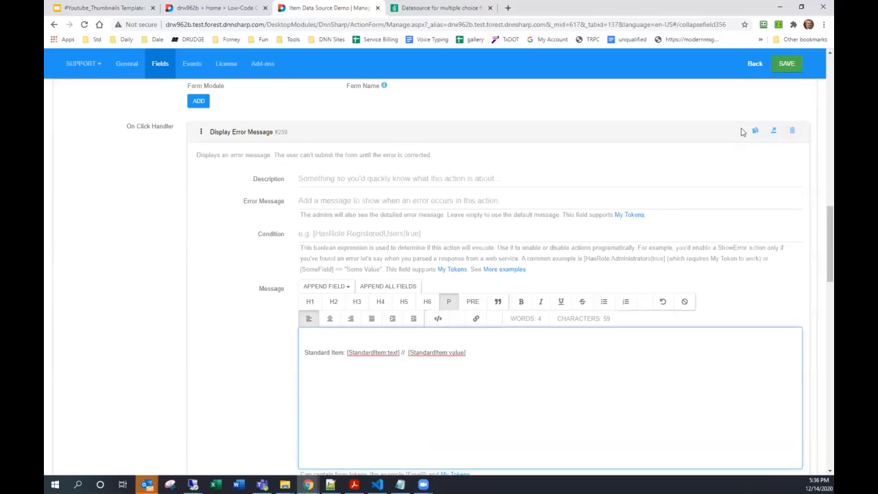
pyautogui.click(788, 63)
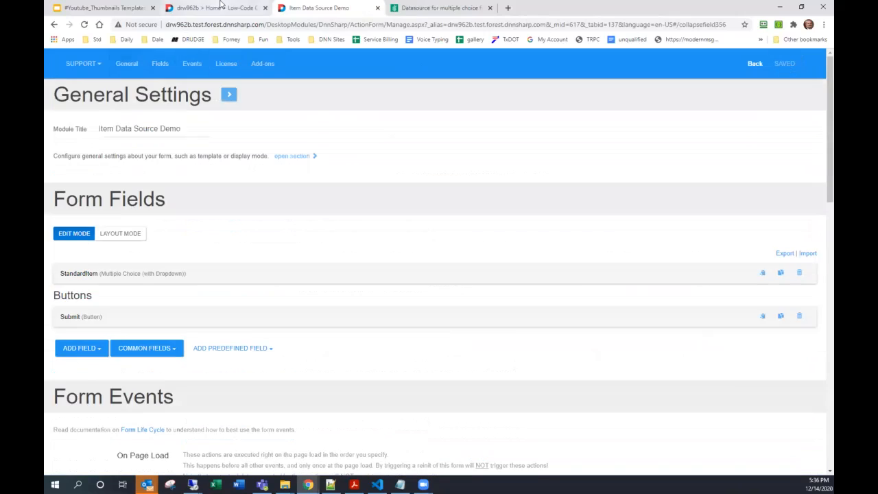
# Step: Submit the form page with First Item chosen to test the text and value tokens together
pyautogui.click(219, 7)
pyautogui.click(350, 243)
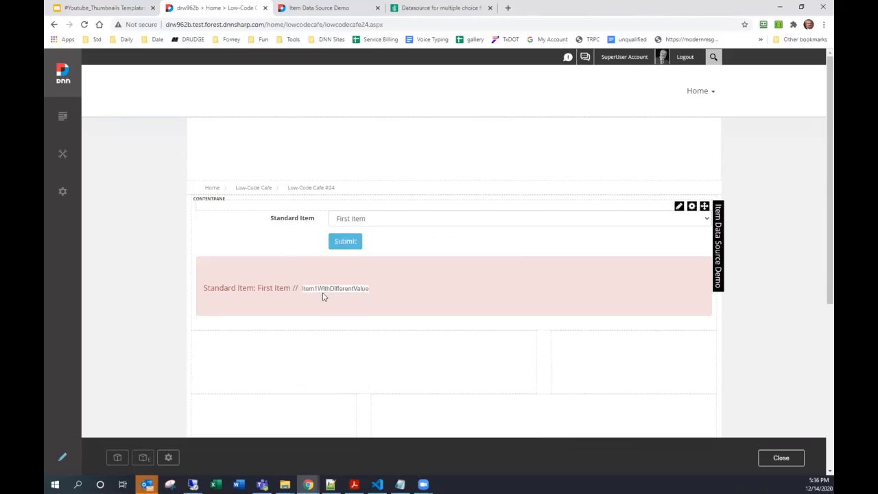
# Step: Reopen the Submit button's Display Error Message action, review the text and value tokens in its message, and collapse the action
pyautogui.click(332, 7)
pyautogui.click(70, 316)
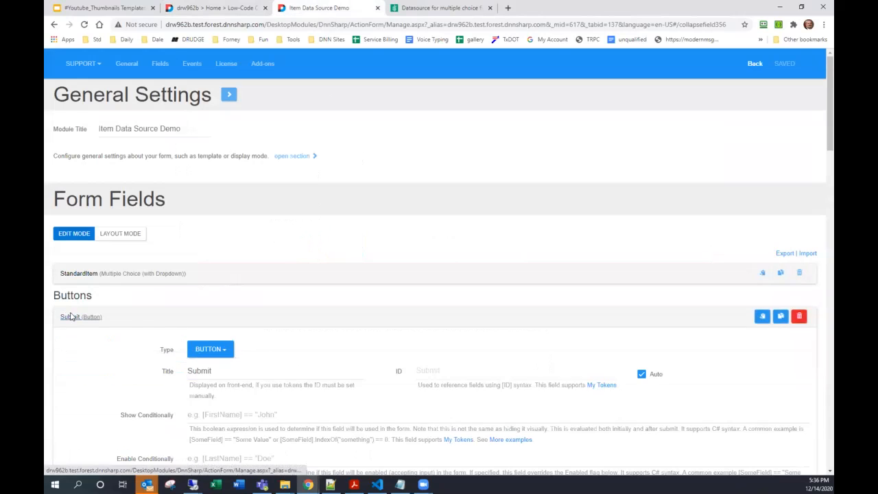
pyautogui.scroll(-12, 118, 304)
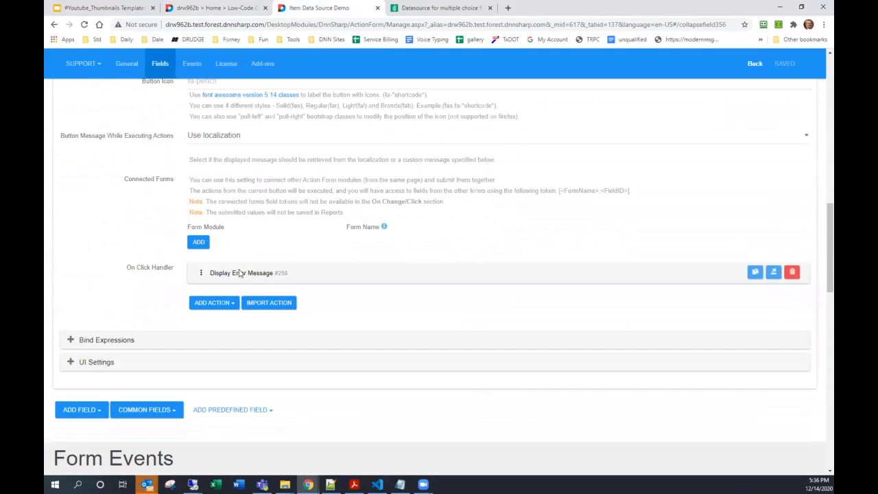
pyautogui.click(240, 273)
pyautogui.scroll(-3, 338, 324)
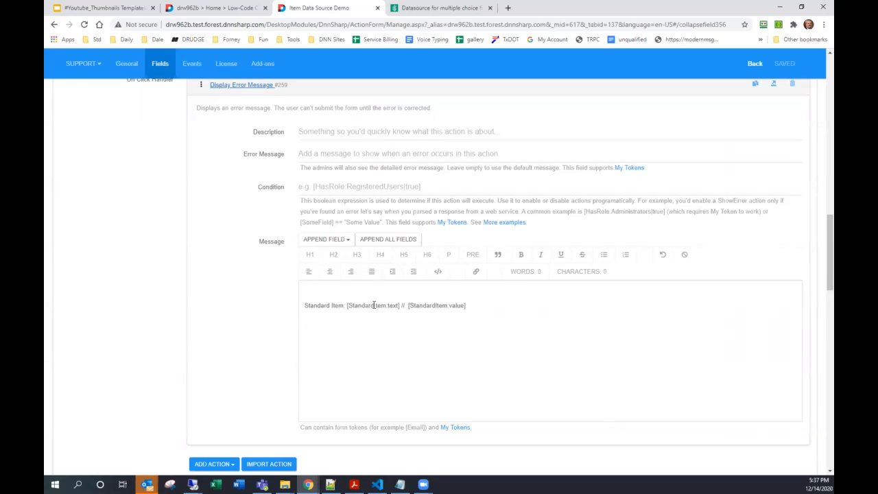
pyautogui.scroll(2, 333, 136)
pyautogui.click(237, 179)
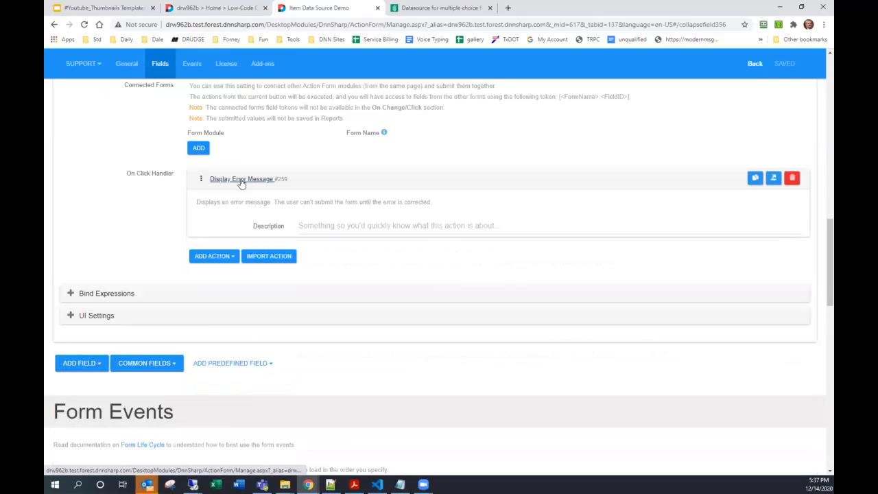
# Step: Review the StandardItem field's data source and items list, and collapse the field
pyautogui.scroll(12, 238, 179)
pyautogui.click(89, 275)
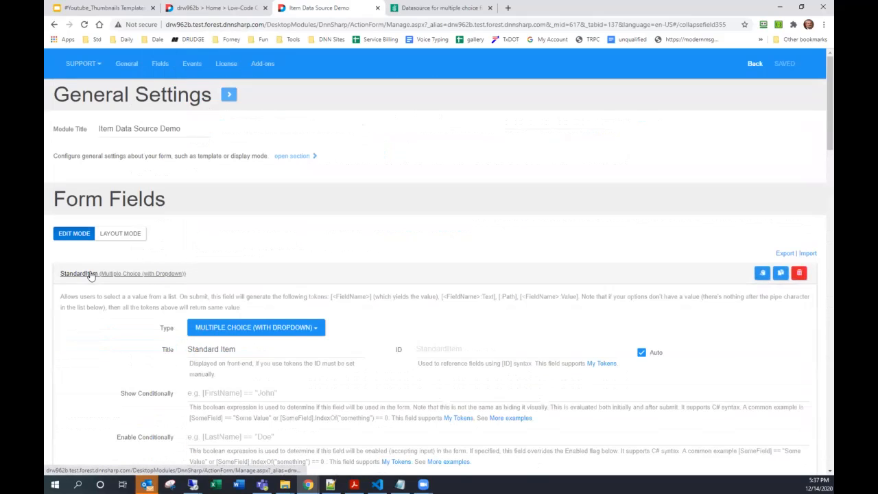
pyautogui.scroll(-2, 101, 275)
pyautogui.scroll(-2, 99, 274)
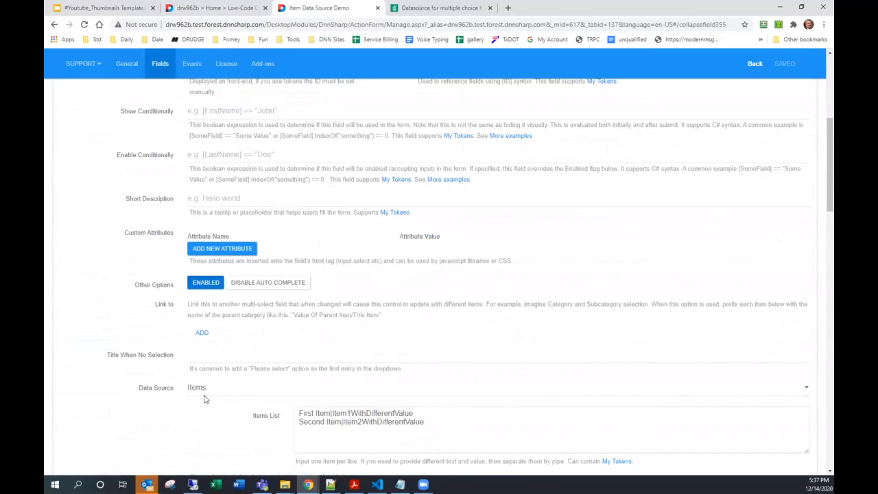
pyautogui.scroll(3, 52, 285)
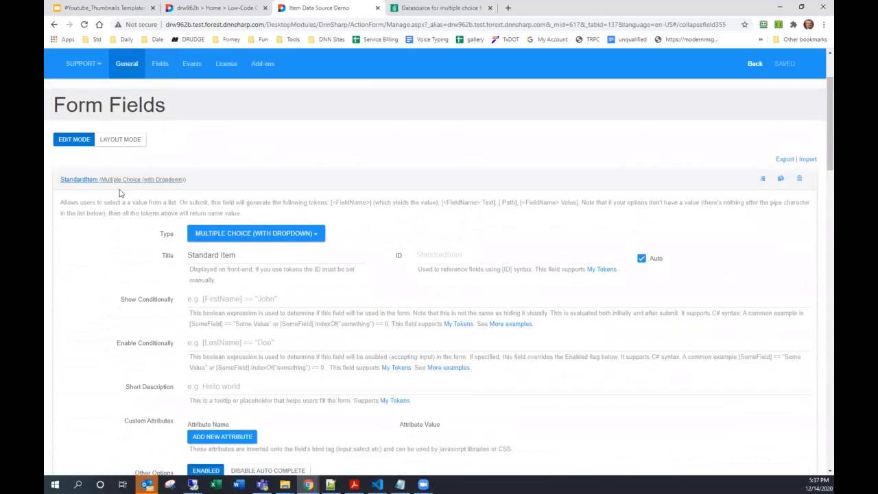
pyautogui.click(122, 184)
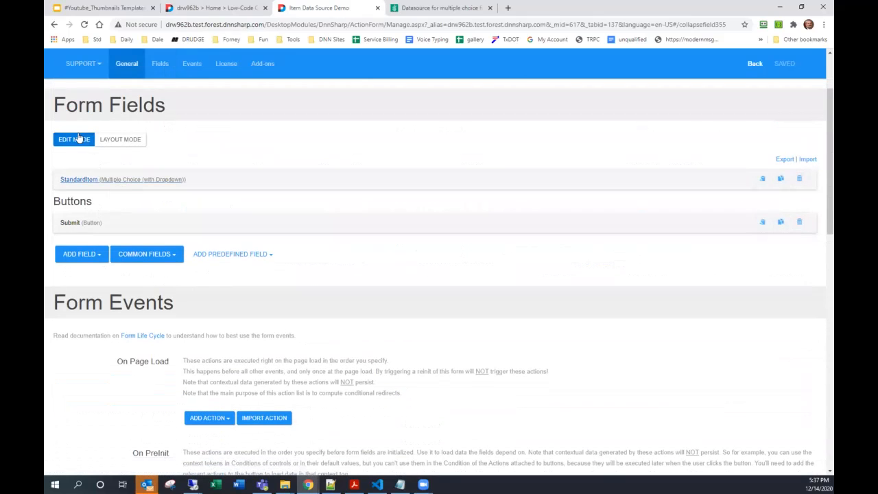
# Step: Add a Multiple Choice (with Dropdown) field and set its data source to DNN Users
pyautogui.click(87, 255)
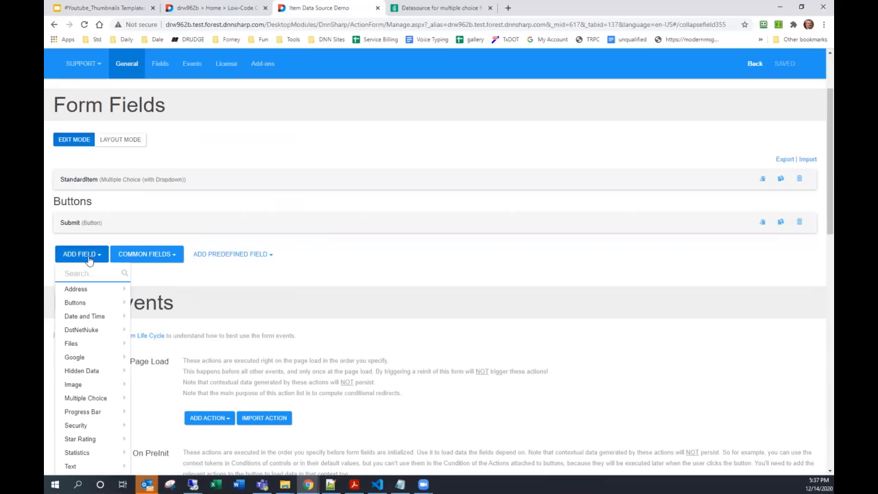
pyautogui.moveTo(93, 399)
pyautogui.scroll(-2, 181, 364)
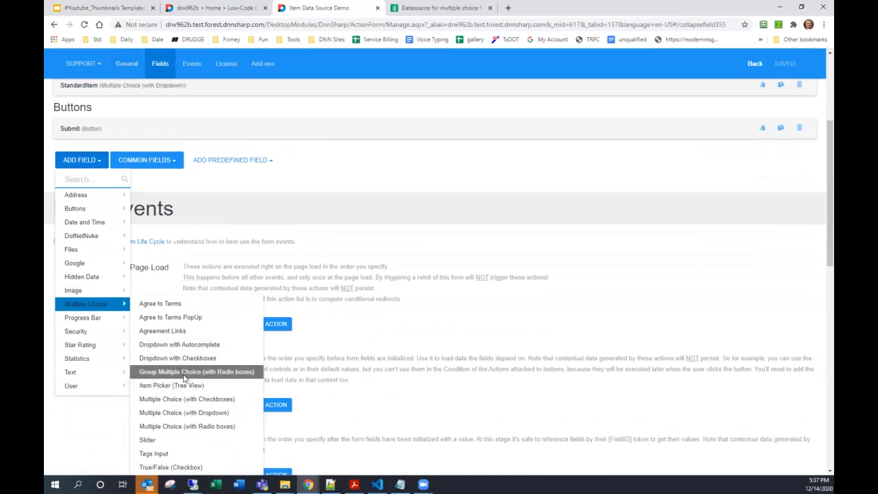
pyautogui.click(183, 410)
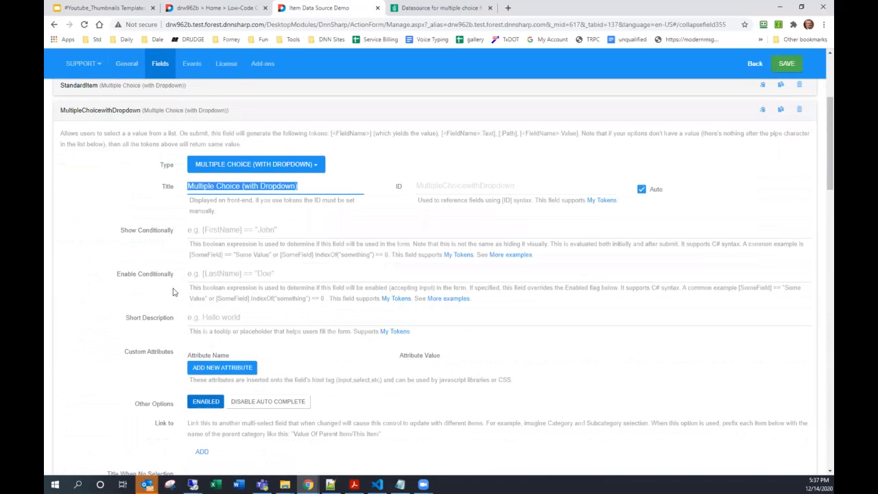
pyautogui.scroll(-5, 212, 312)
pyautogui.click(220, 272)
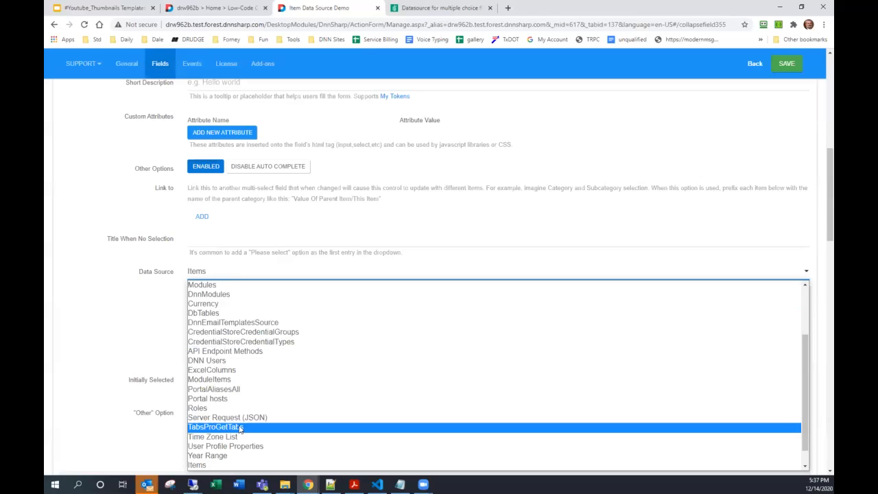
pyautogui.scroll(3, 240, 429)
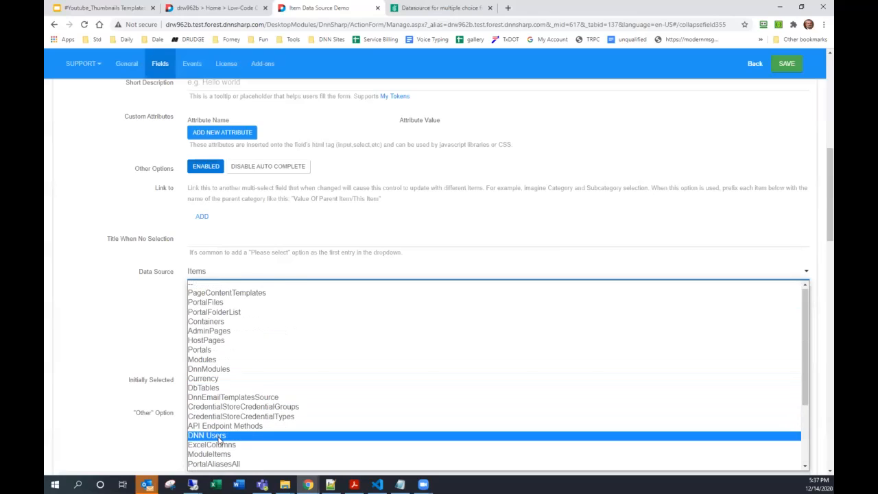
pyautogui.click(219, 437)
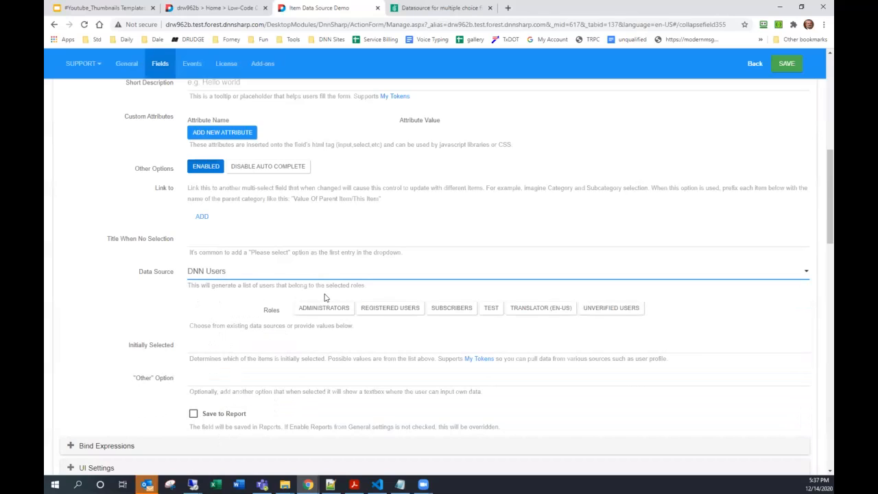
# Step: Limit the new dropdown's DNN Users data source to the Registered Users role and title the field DNN Users
pyautogui.click(382, 311)
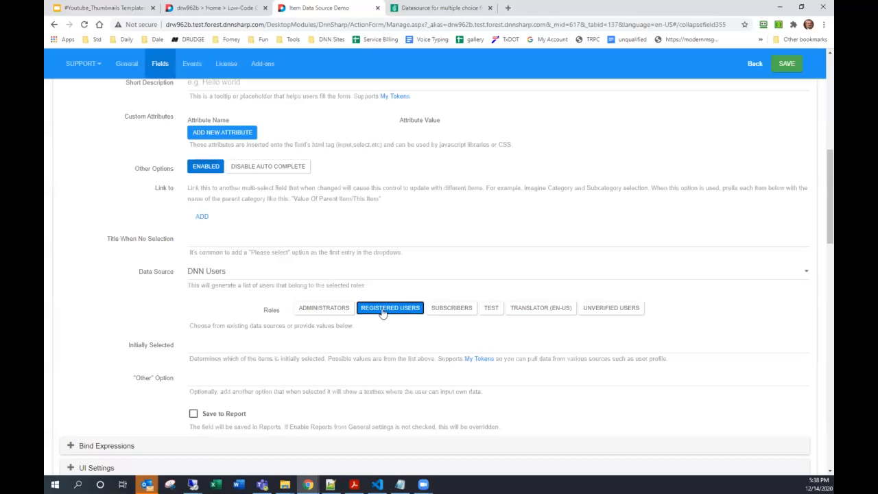
pyautogui.scroll(3, 382, 311)
pyautogui.moveTo(305, 186); pyautogui.dragTo(147, 180)
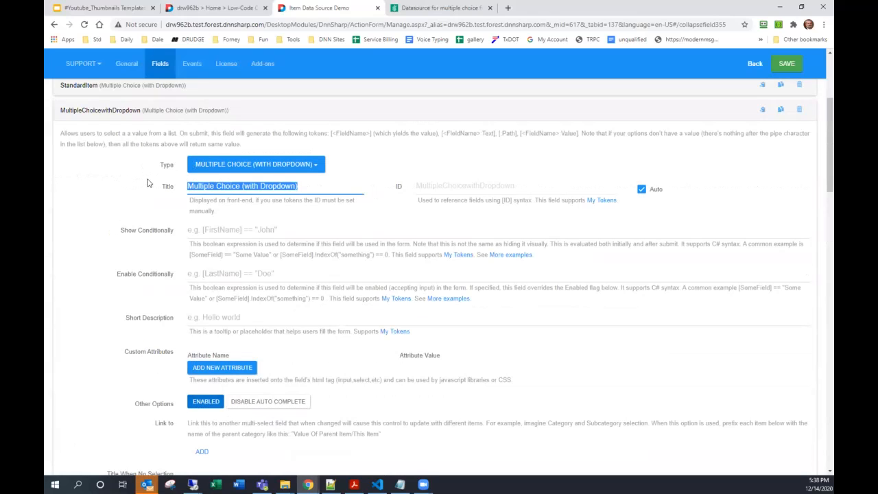
pyautogui.write('DNN Users')
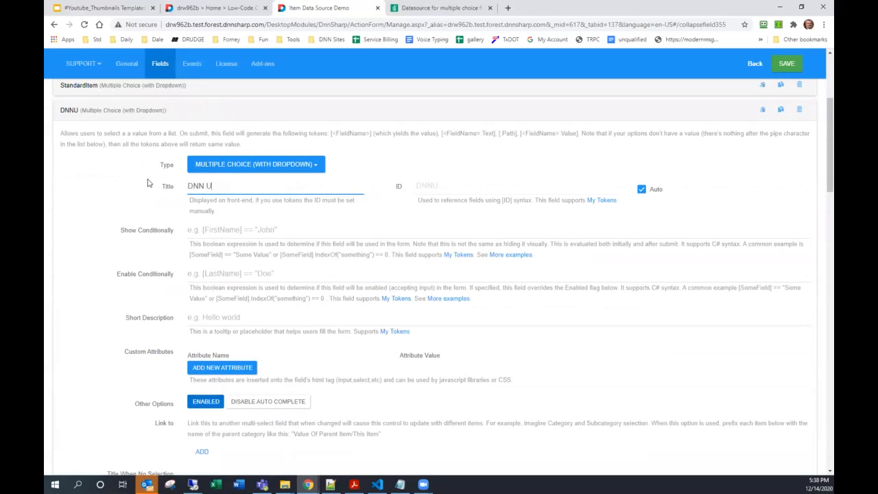
pyautogui.press('Tab')
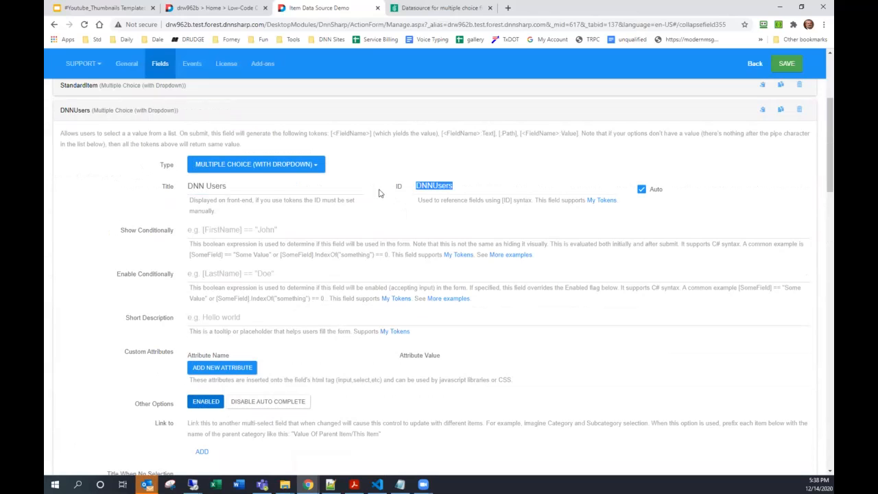
# Step: Add the line "DNNUsers: [DNNUsers:text] // [DNNUsers:value]" to the Submit button's Display Error Message action and save the form
pyautogui.scroll(-10, 157, 199)
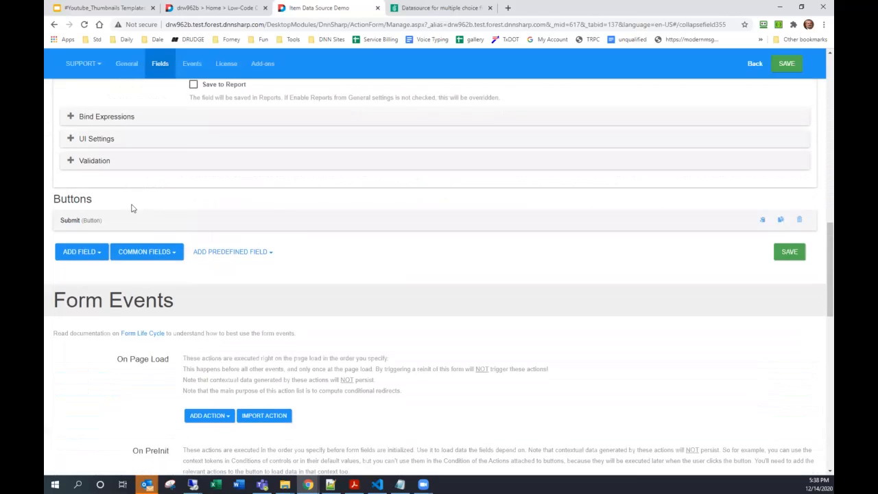
pyautogui.click(70, 220)
pyautogui.scroll(-5, 148, 237)
pyautogui.scroll(-3, 148, 236)
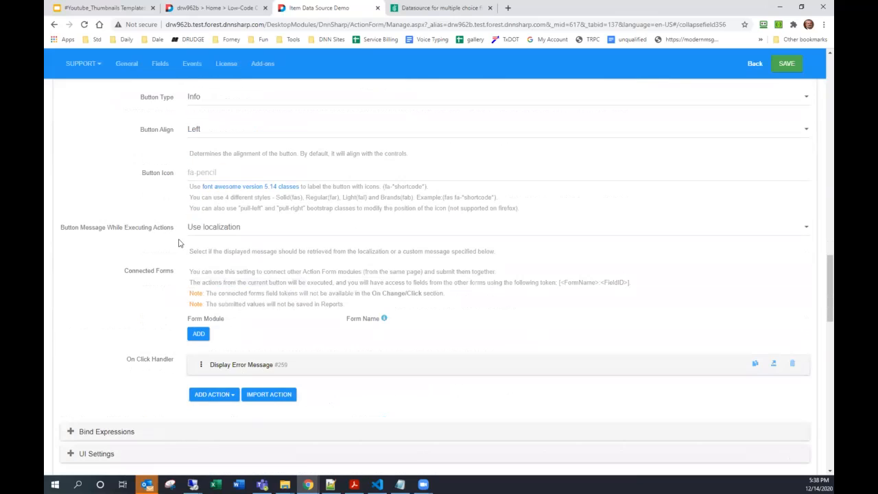
pyautogui.click(223, 365)
pyautogui.scroll(-1, 220, 350)
pyautogui.scroll(-4, 212, 335)
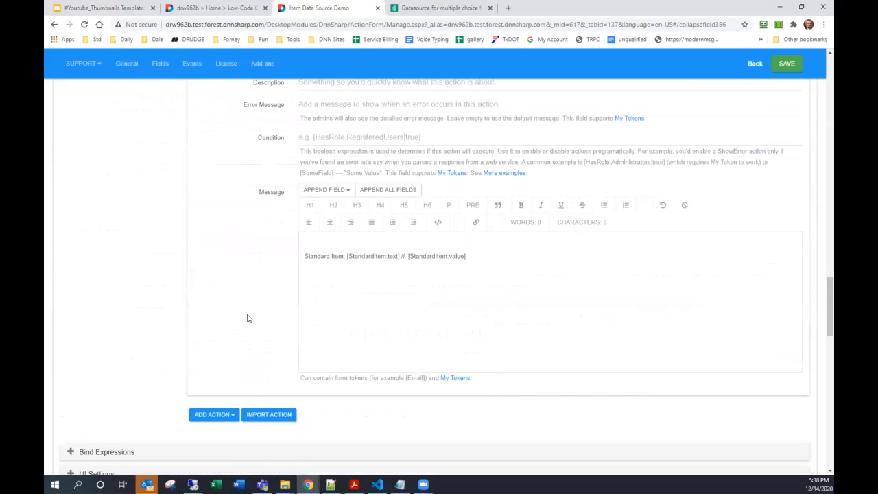
pyautogui.click(542, 263)
pyautogui.write('DNNUsers:')
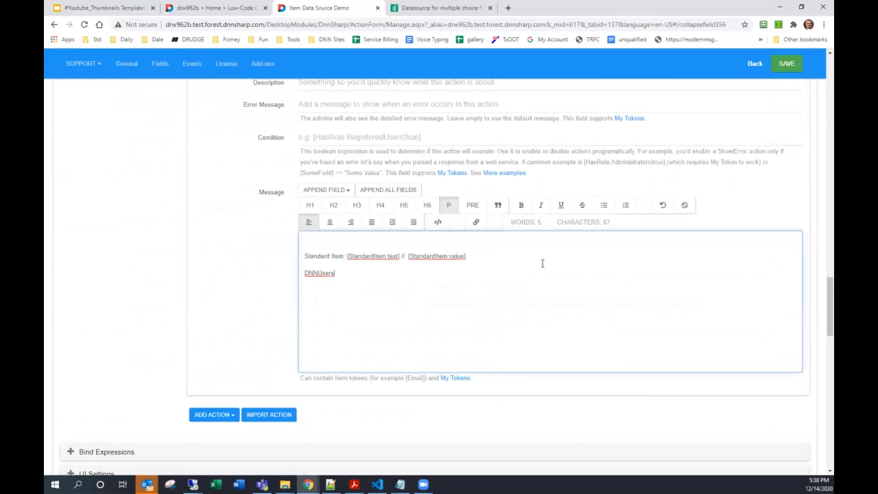
pyautogui.press('BackSpace')
pyautogui.write(': [DNNUsers:text] // [DNNUsers]')
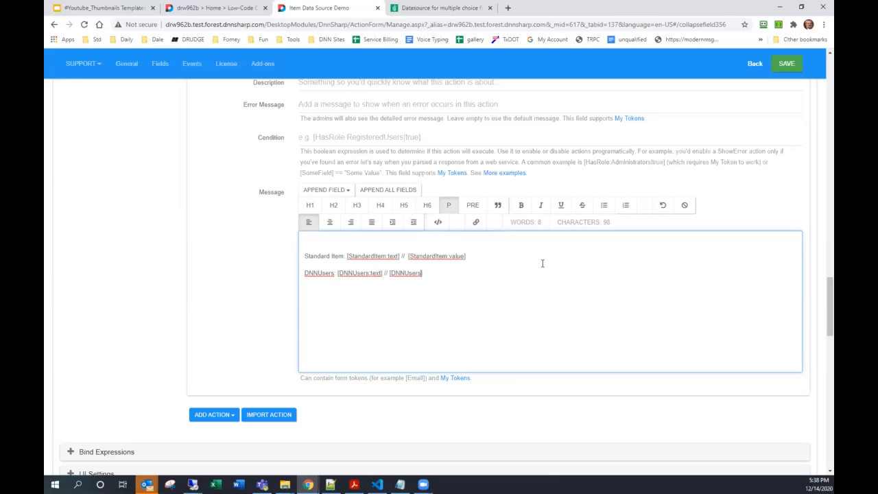
pyautogui.write(':value')
pyautogui.click(784, 60)
# Step: Reload the form page and submit it with the first listed user chosen in DNN Users to test the tokens
pyautogui.click(217, 8)
pyautogui.click(84, 24)
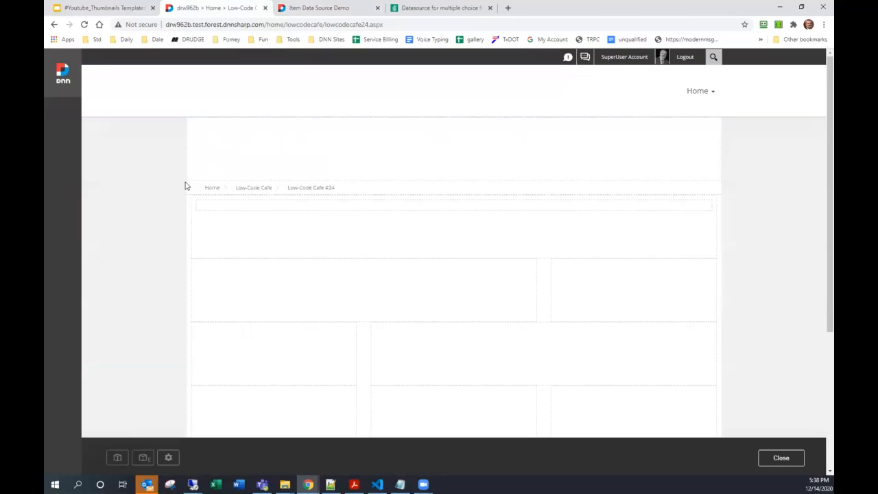
pyautogui.click(357, 269)
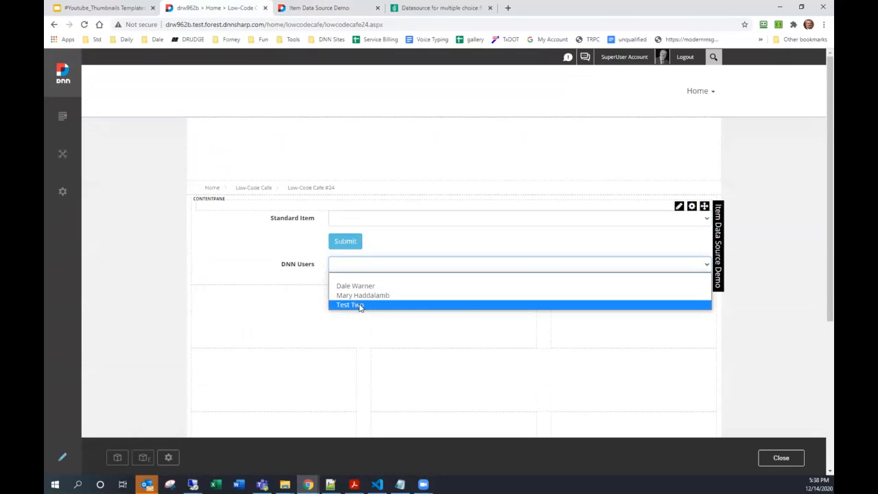
pyautogui.click(357, 286)
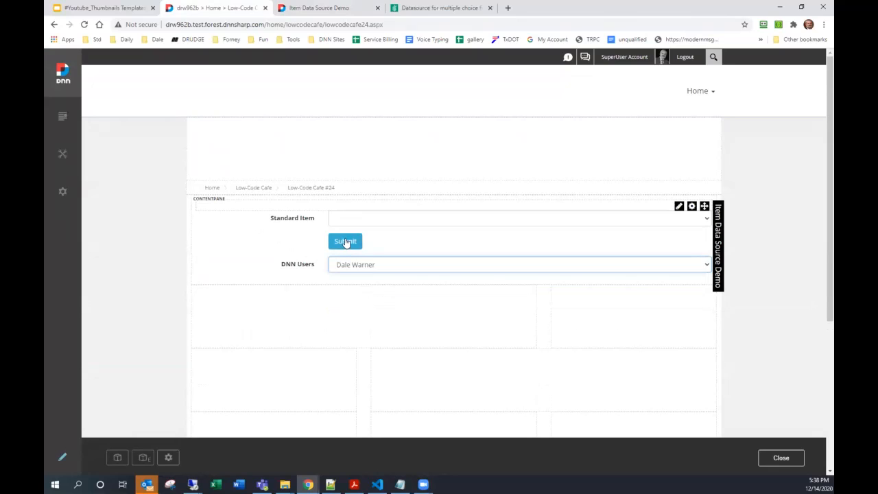
pyautogui.click(345, 242)
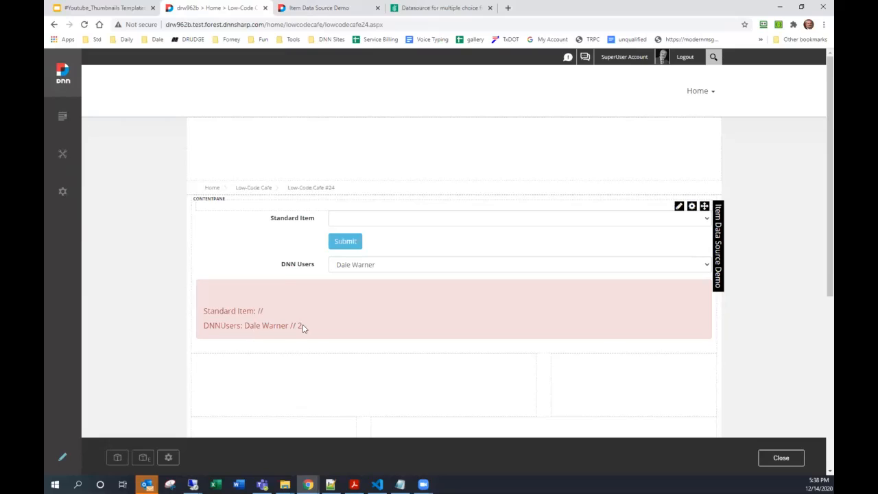
pyautogui.click(364, 263)
pyautogui.click(368, 265)
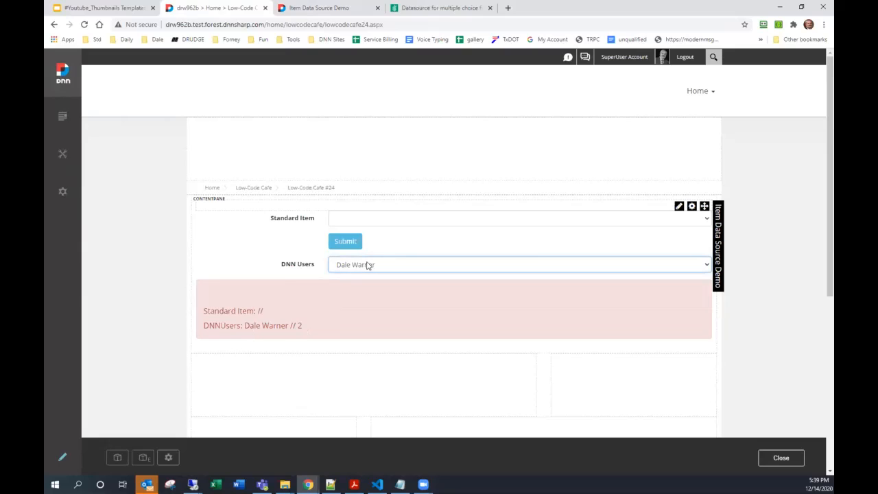
# Step: In the form settings, duplicate the DNNUsers field and set the copy's data source to PortalFolderList
pyautogui.click(319, 8)
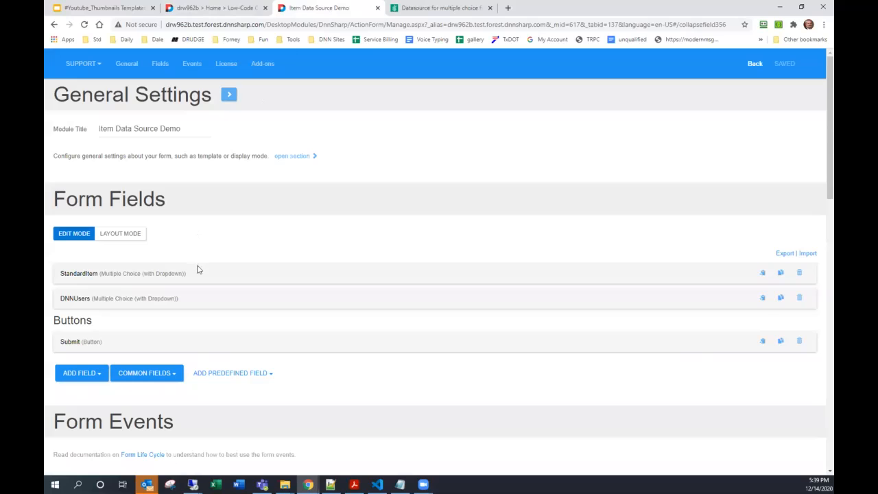
pyautogui.click(781, 297)
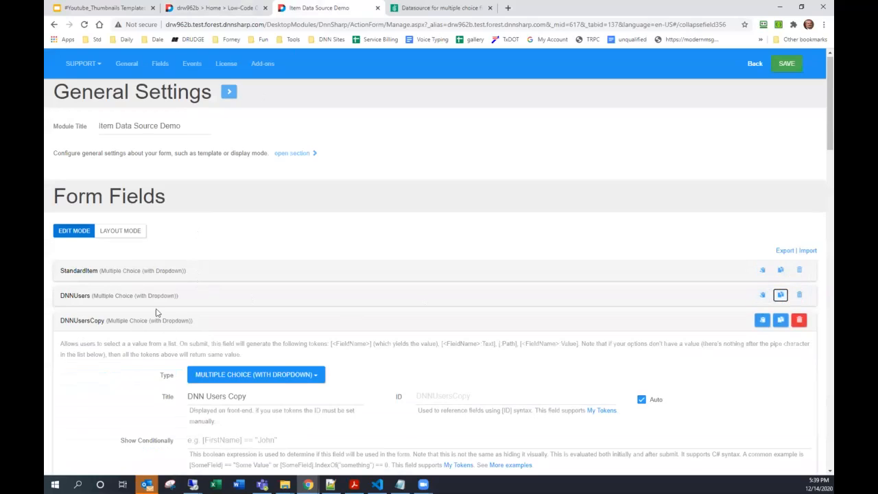
pyautogui.scroll(-6, 157, 313)
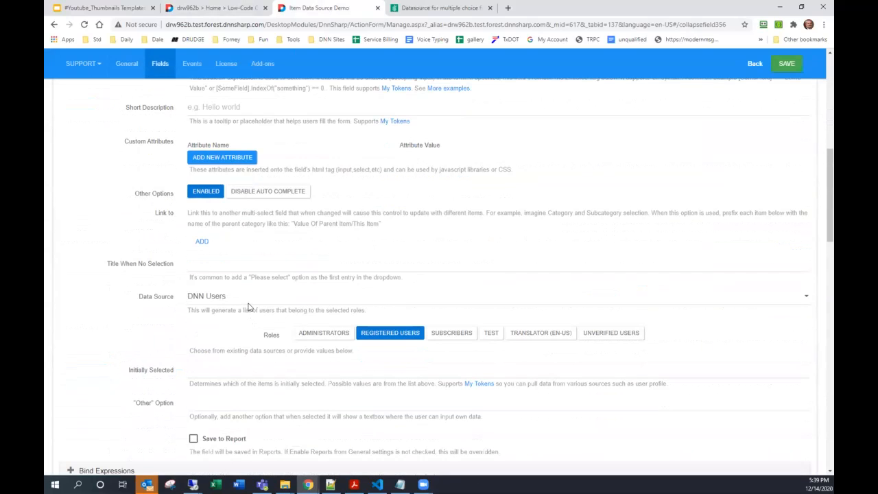
pyautogui.click(248, 302)
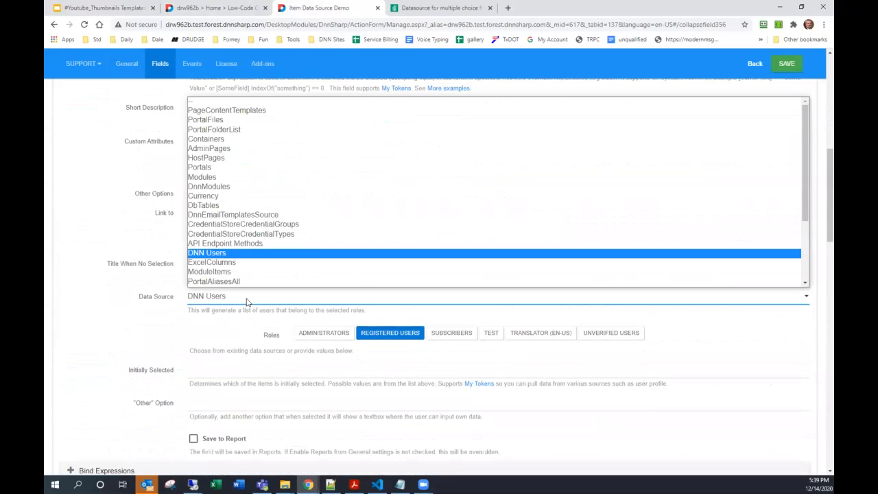
pyautogui.scroll(-1, 226, 226)
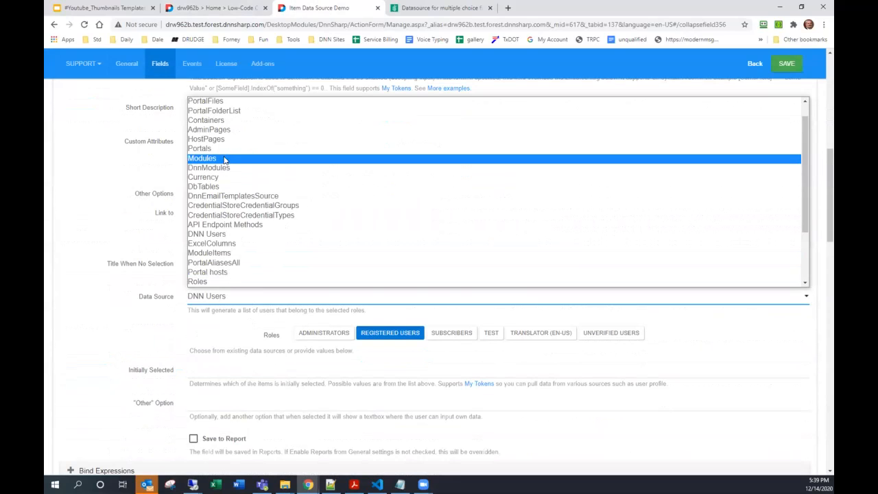
pyautogui.click(222, 110)
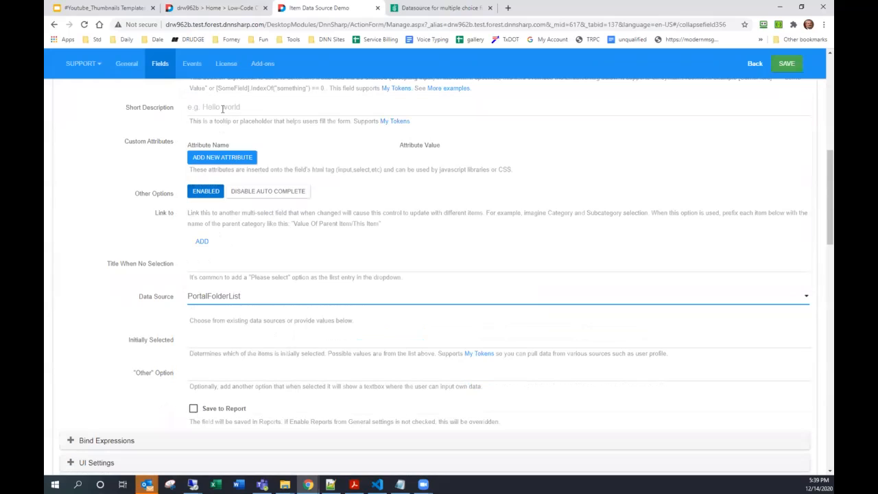
# Step: Retitle the duplicated dropdown field as Folders and save the form
pyautogui.scroll(3, 205, 250)
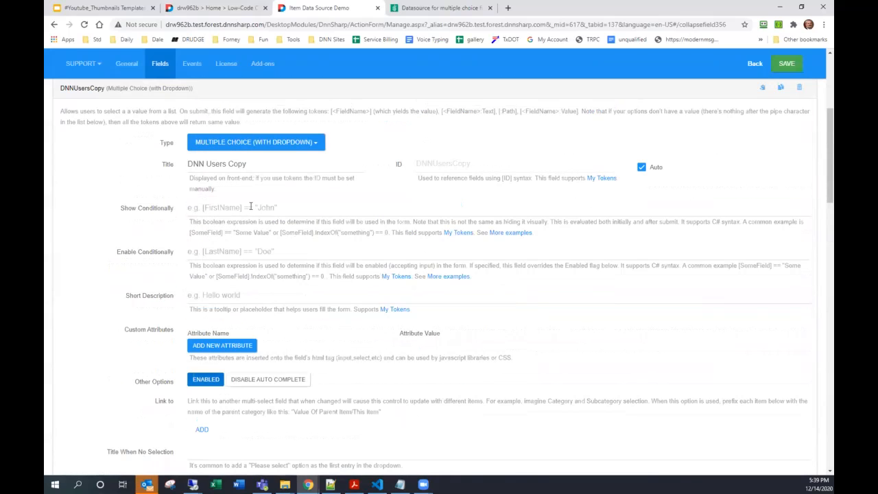
pyautogui.tripleClick(225, 163)
pyautogui.write('Folders')
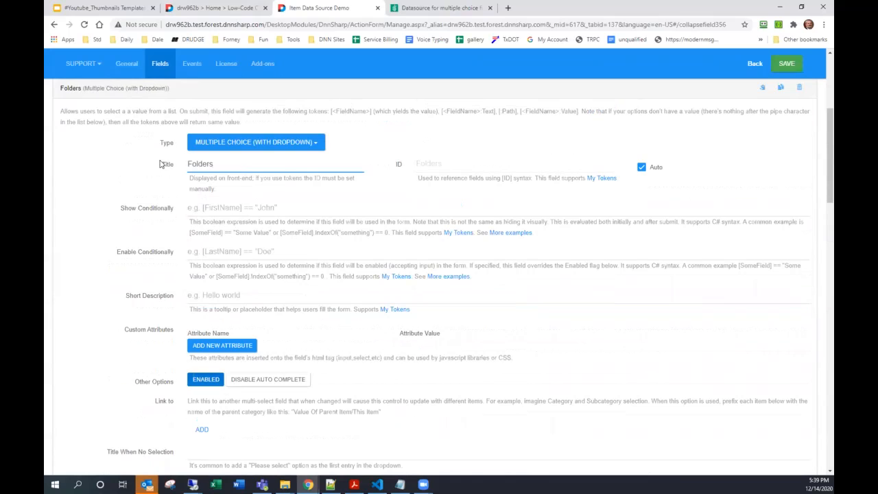
pyautogui.scroll(-2, 168, 212)
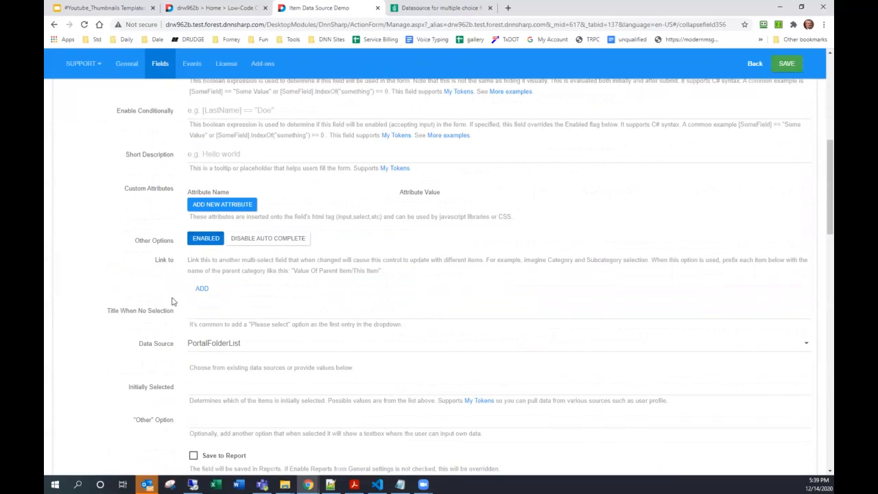
pyautogui.click(786, 63)
# Step: Reload the form page and choose /aXML in the Folders dropdown
pyautogui.click(218, 7)
pyautogui.click(84, 25)
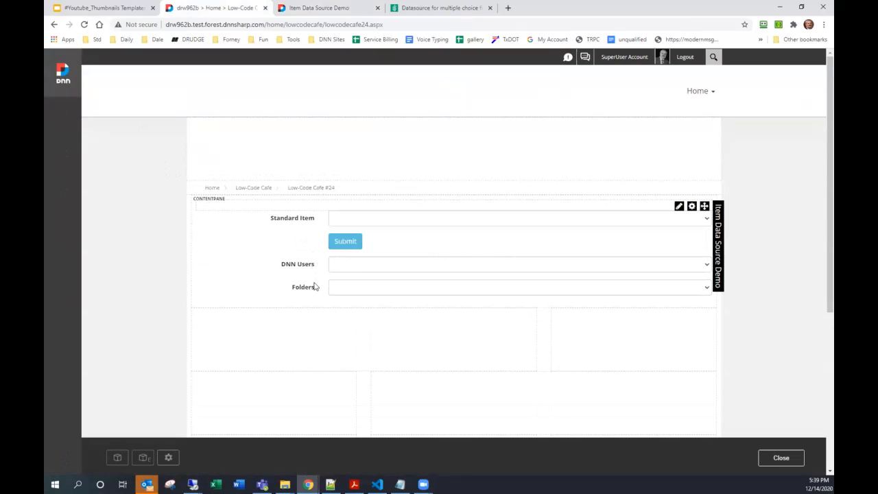
pyautogui.click(349, 290)
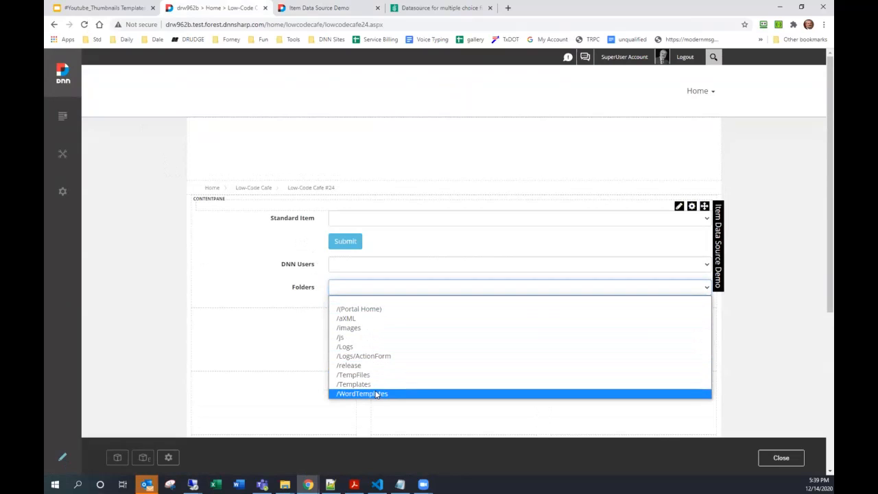
pyautogui.click(359, 319)
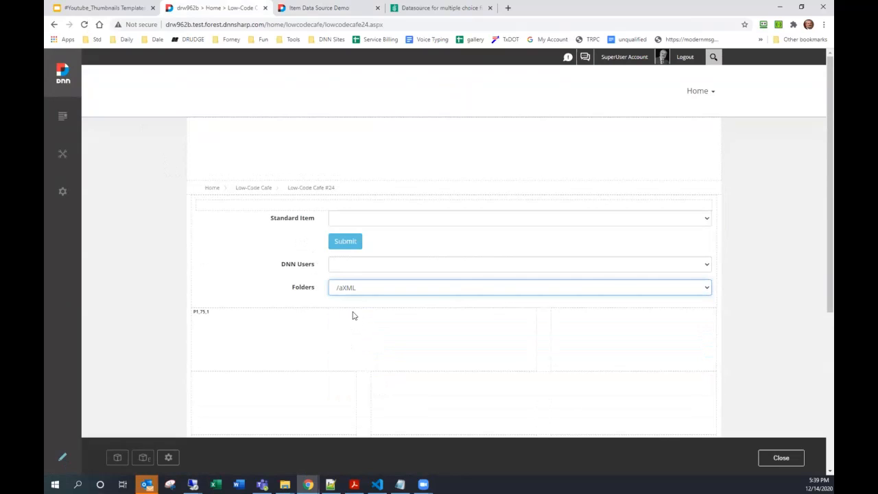
# Step: Add the line "Folders: [Folders:text] // [Folders:value]" to the Submit button's Display Error Message action and save the form
pyautogui.click(319, 8)
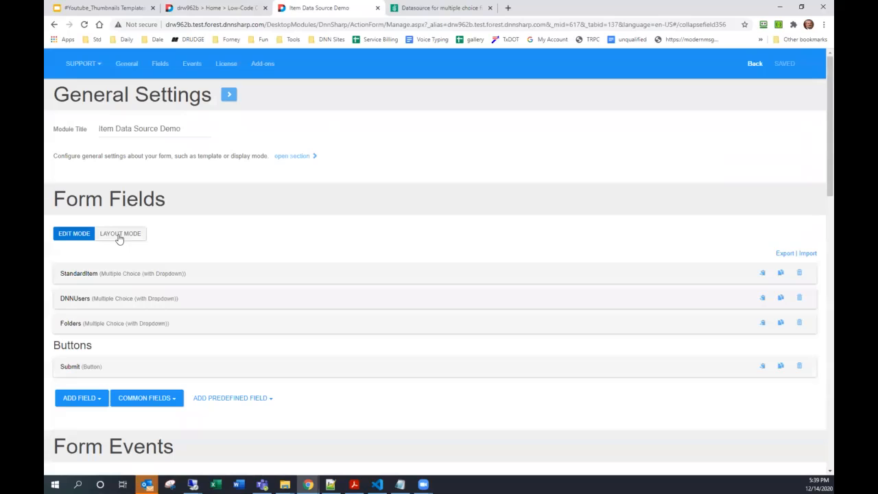
pyautogui.click(70, 367)
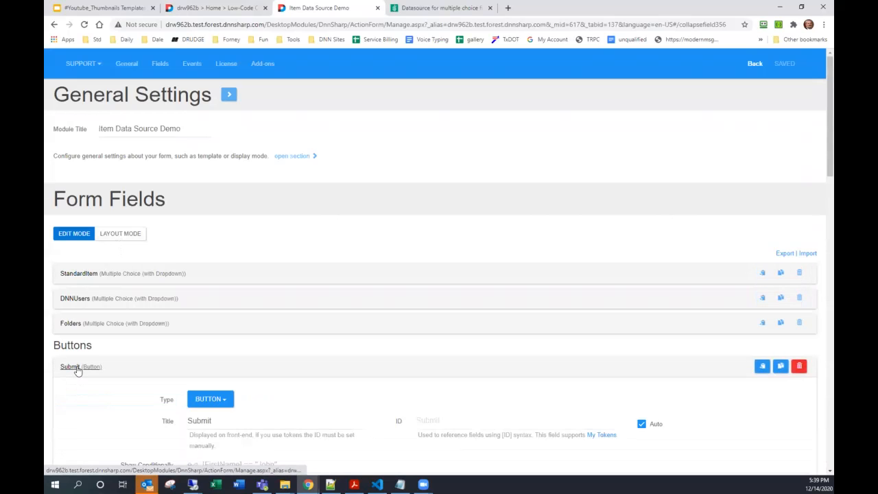
pyautogui.scroll(-6, 90, 352)
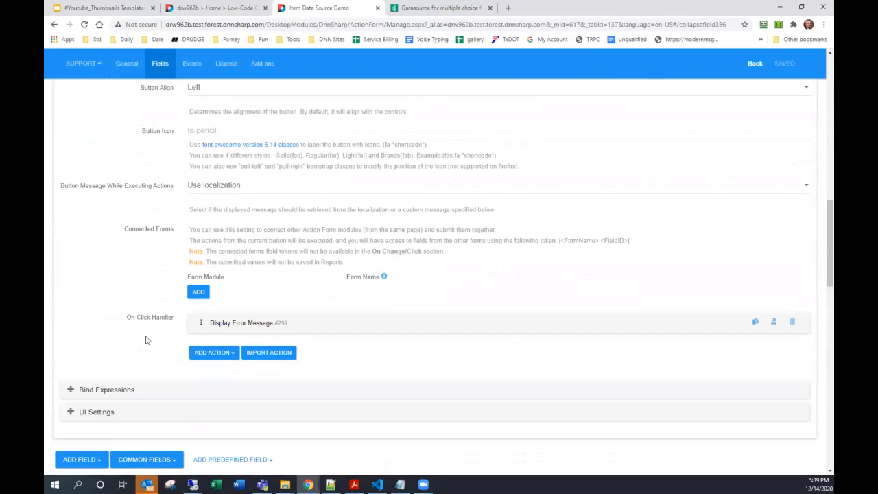
pyautogui.click(221, 323)
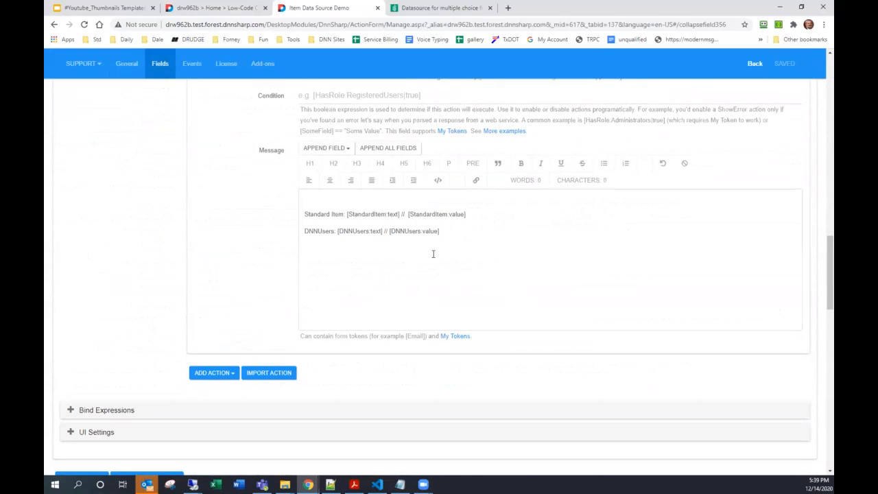
pyautogui.click(465, 243)
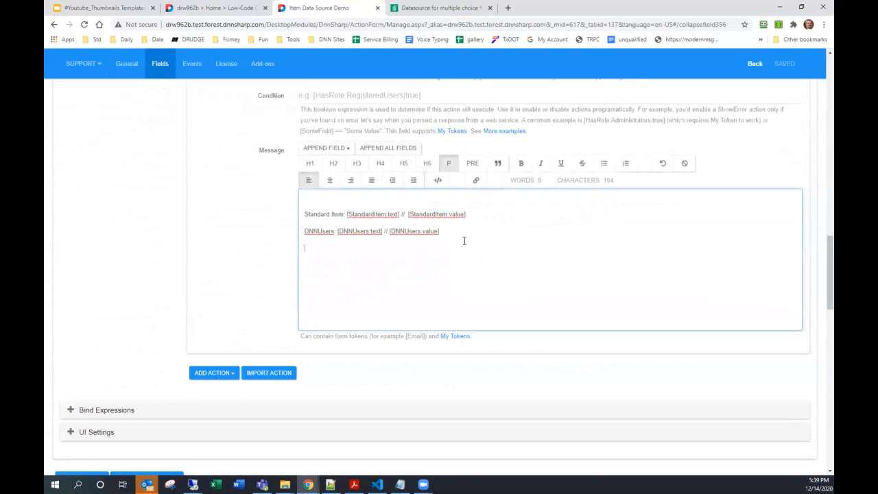
pyautogui.write('Folders: [Folders:text] // [')
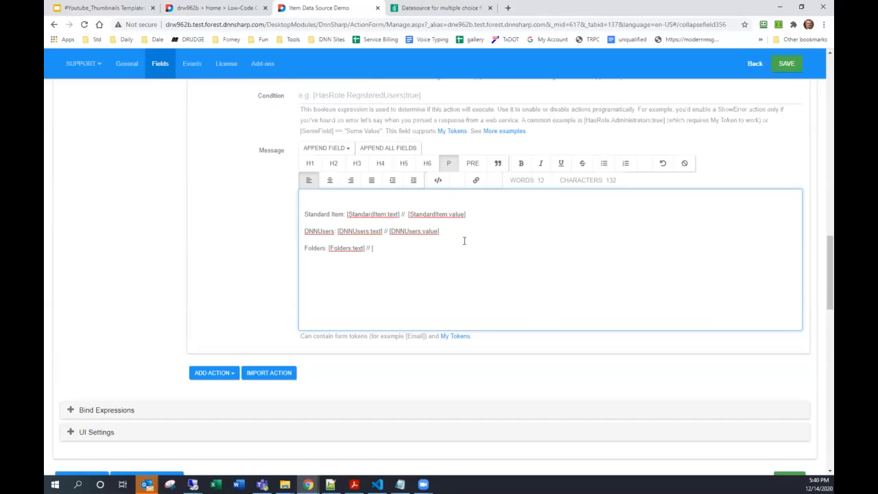
pyautogui.write('Folders:value]')
pyautogui.click(786, 63)
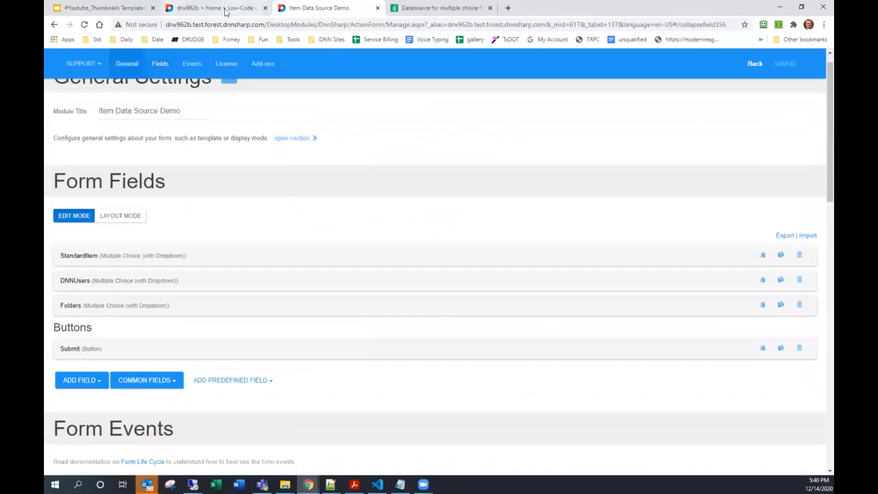
# Step: Submit the form page with /aXML chosen in Folders to test the folder text and value tokens
pyautogui.click(226, 11)
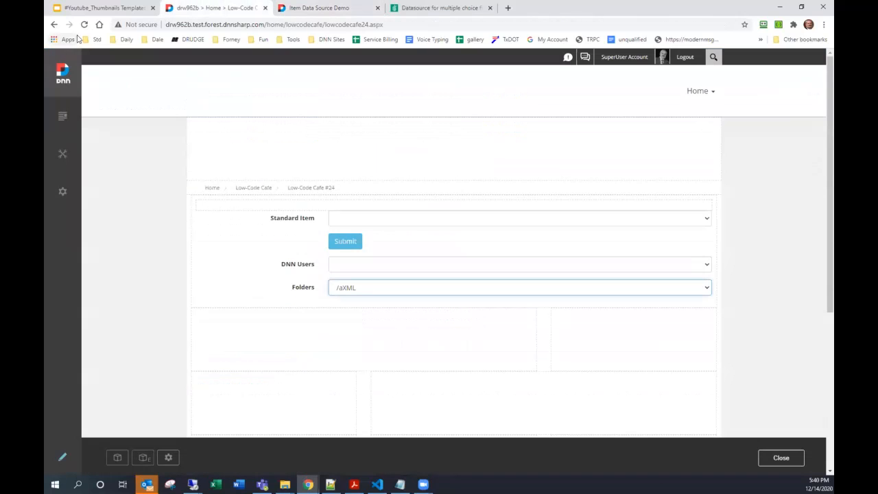
pyautogui.click(346, 242)
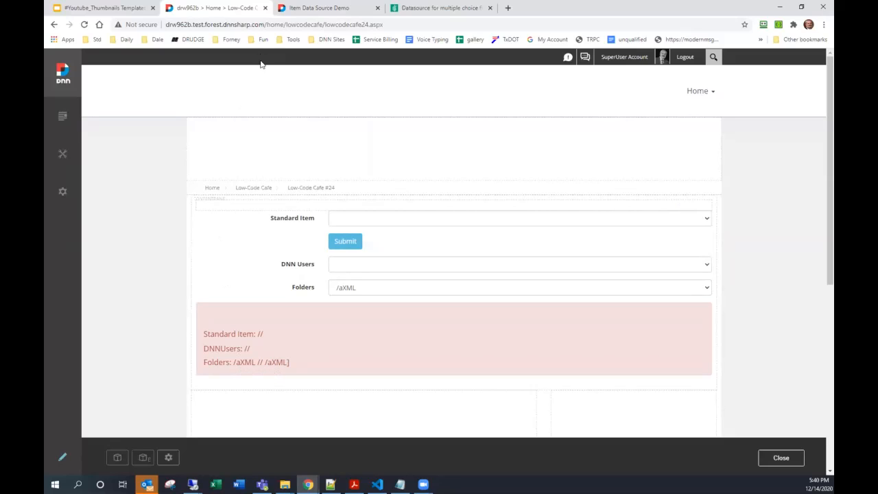
# Step: Remove the extra closing bracket after [Folders:value] in the Submit button's Display Error Message action and save the form
pyautogui.click(303, 8)
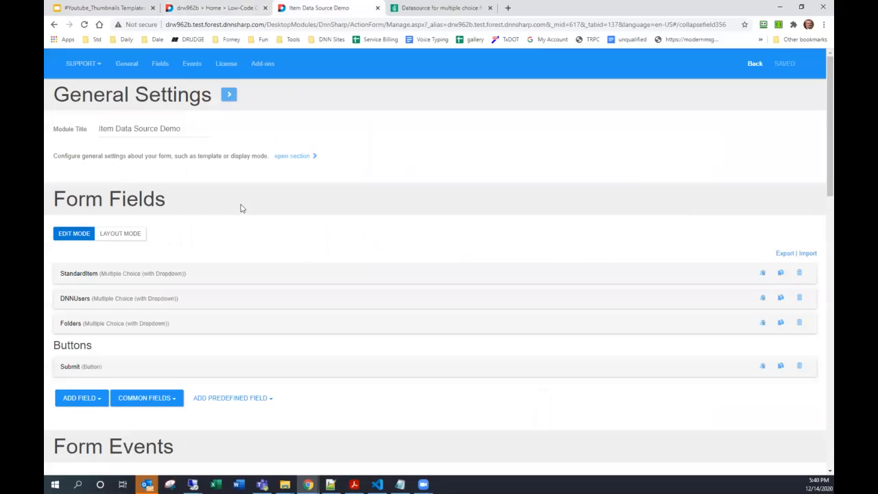
pyautogui.click(114, 326)
pyautogui.click(112, 327)
pyautogui.scroll(-2, 89, 275)
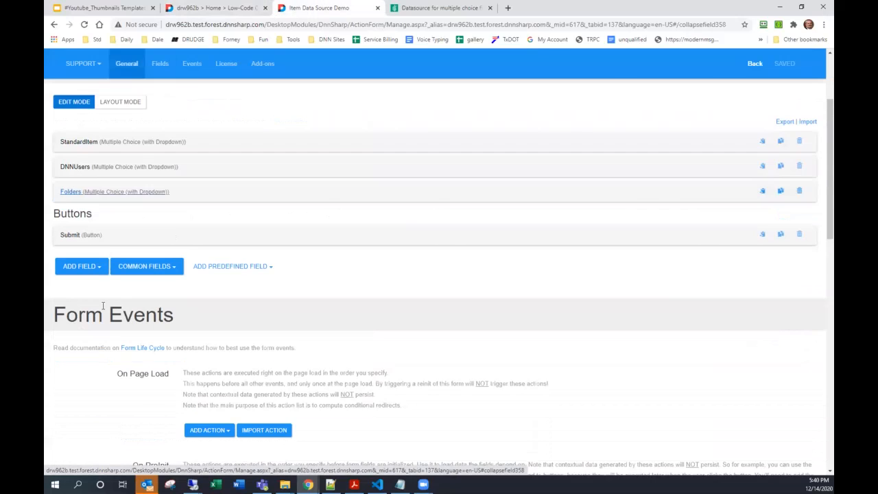
pyautogui.click(80, 226)
pyautogui.scroll(-8, 213, 314)
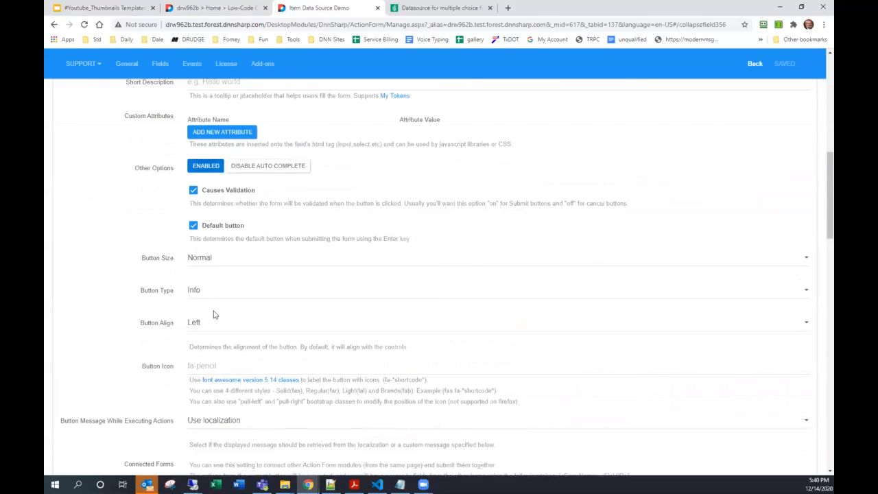
pyautogui.click(227, 370)
pyautogui.scroll(-5, 291, 318)
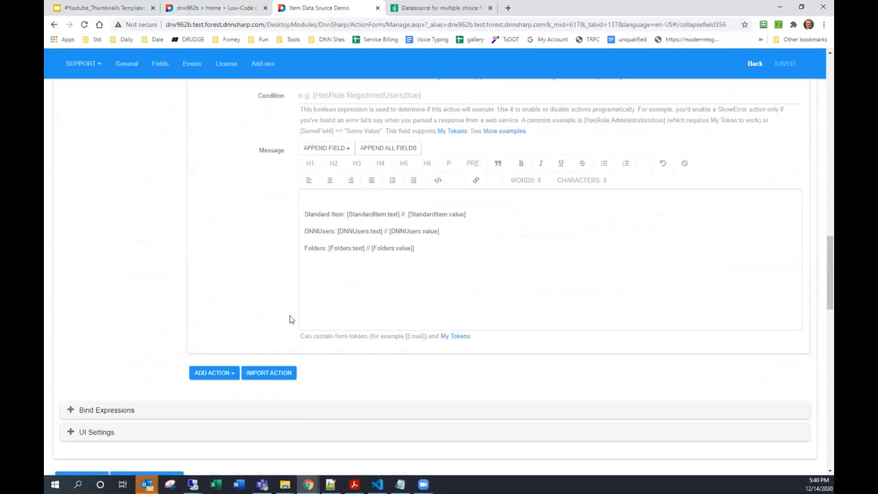
pyautogui.click(442, 252)
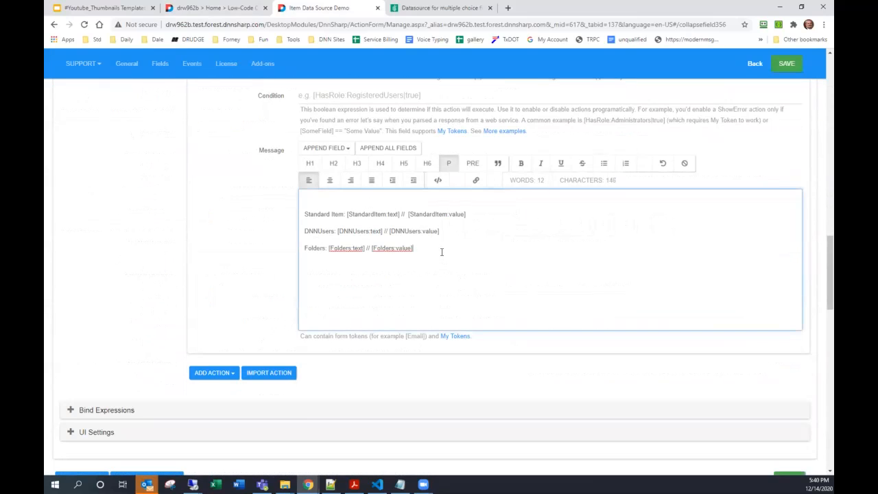
# Step: Resubmit the form page with /aXML chosen in Folders, and again with /images, to test the corrected tokens
pyautogui.click(266, 7)
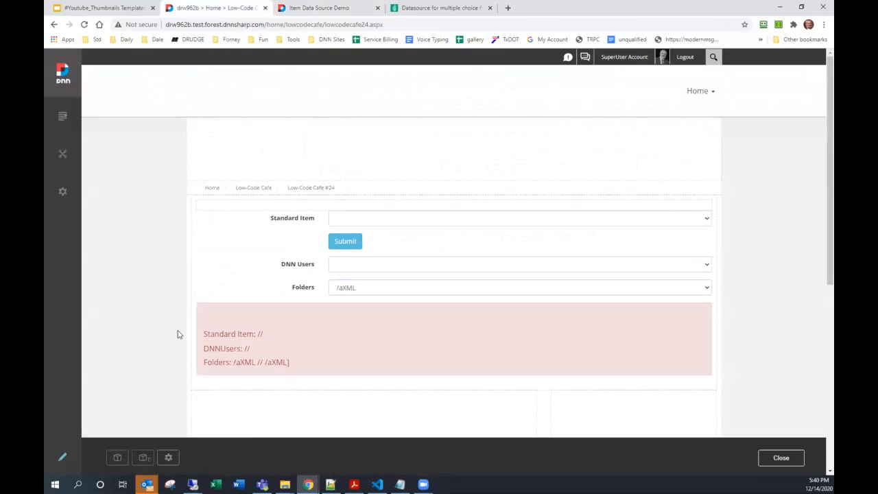
pyautogui.click(335, 243)
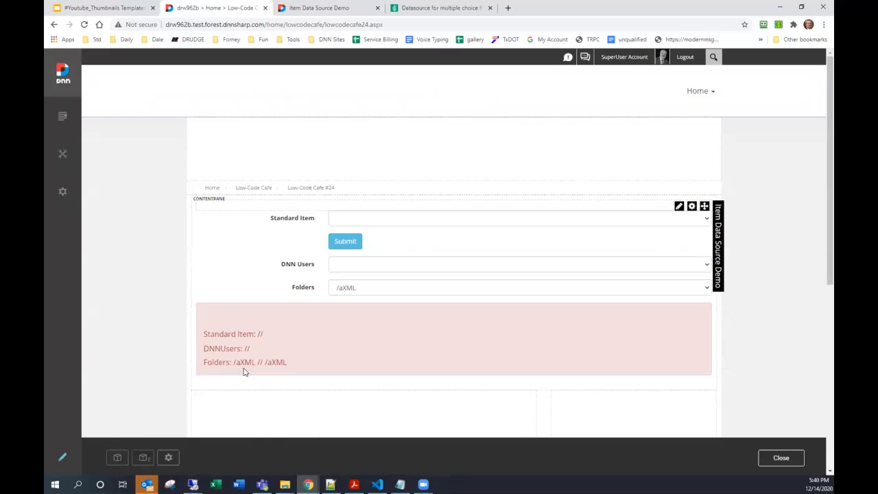
pyautogui.click(351, 287)
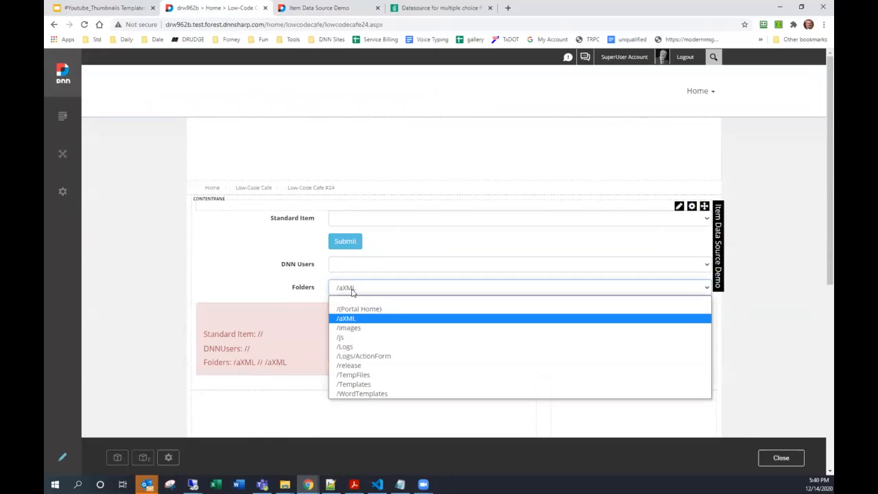
pyautogui.click(336, 328)
pyautogui.click(338, 245)
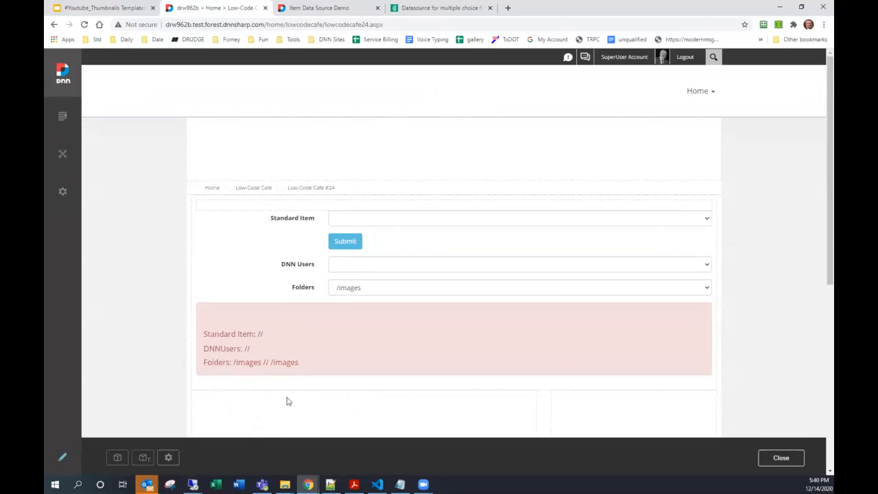
# Step: Duplicate the Folders field, set the copy's data source to PortalFiles and title it Files
pyautogui.click(333, 7)
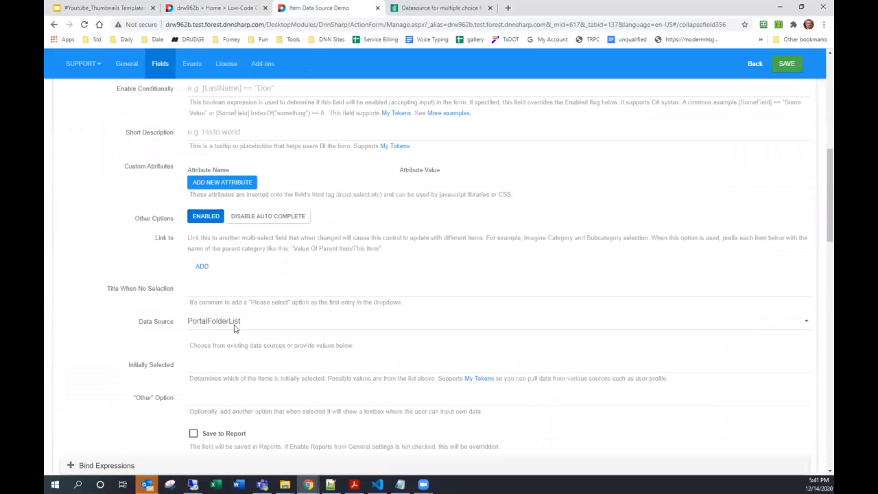
pyautogui.click(235, 325)
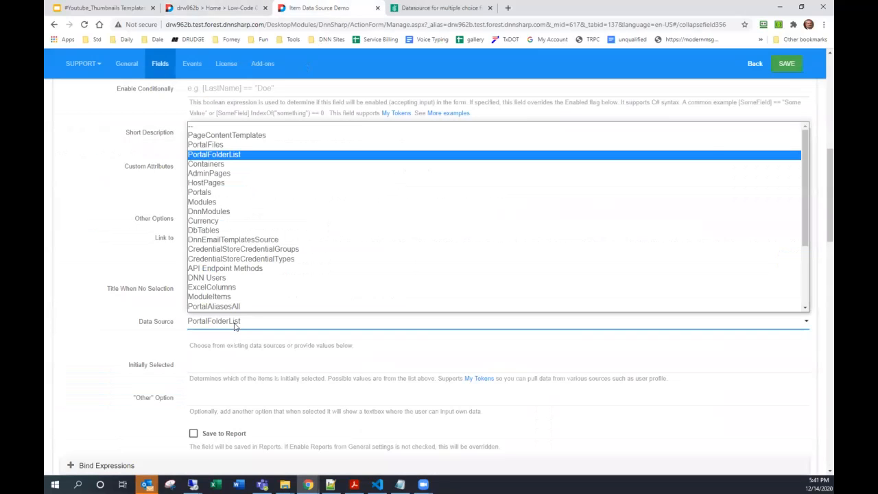
pyautogui.click(206, 144)
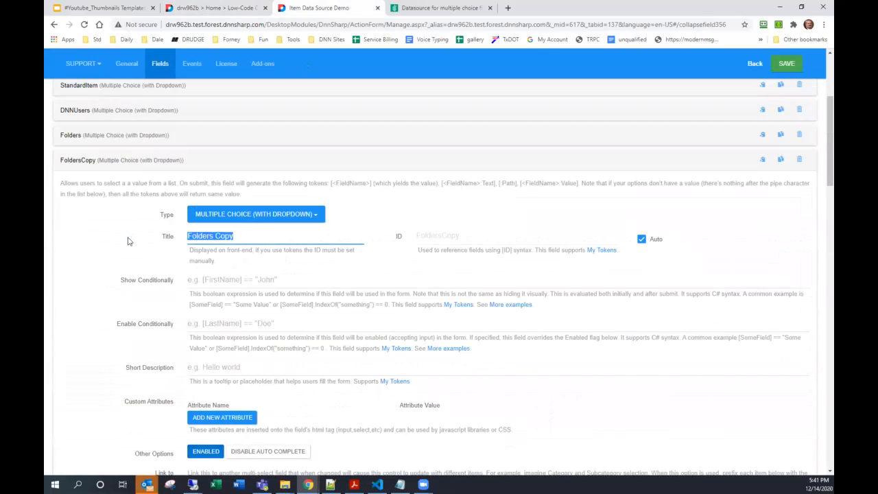
pyautogui.write('Files')
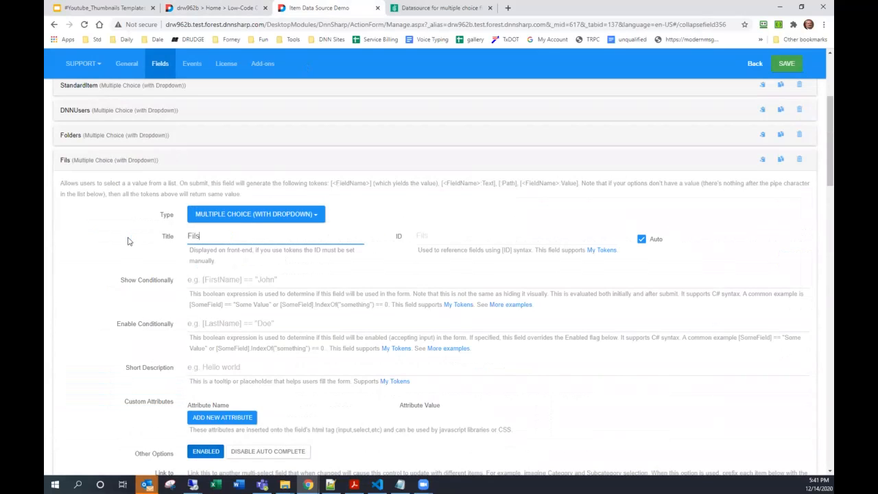
# Step: Add the line "Files: [Files:text] // [Files:value]" to the Submit button's Display Error Message action and save the form
pyautogui.click(115, 167)
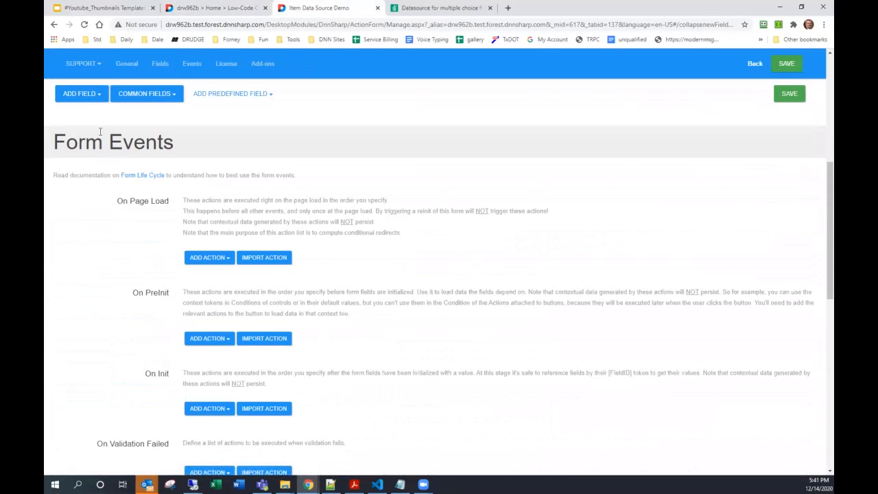
pyautogui.scroll(1, 83, 107)
pyautogui.scroll(4, 84, 112)
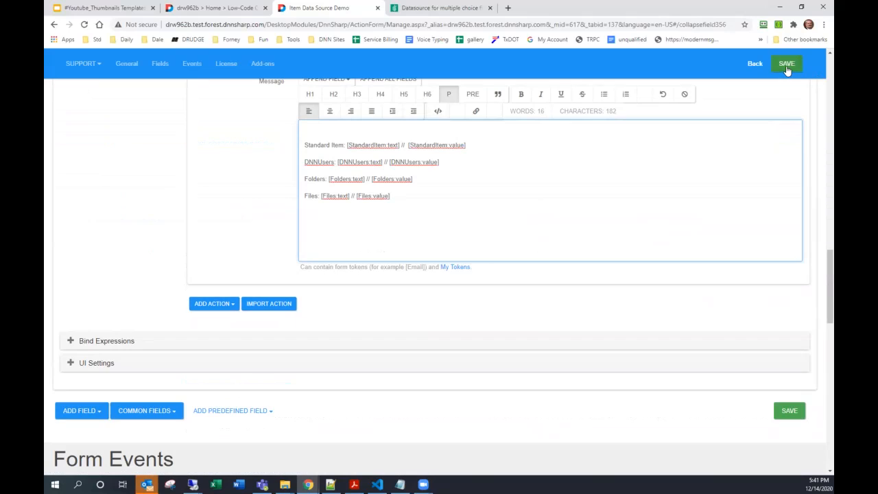
pyautogui.click(787, 64)
# Step: Reload the form page, choose images/checkbox-checked_318-40908.jpg in Files and submit to test the file text and value tokens
pyautogui.click(241, 10)
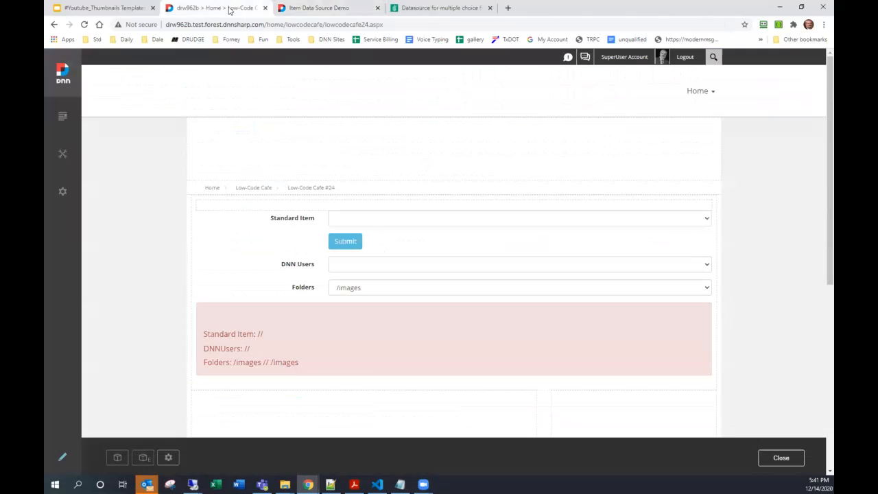
pyautogui.click(347, 241)
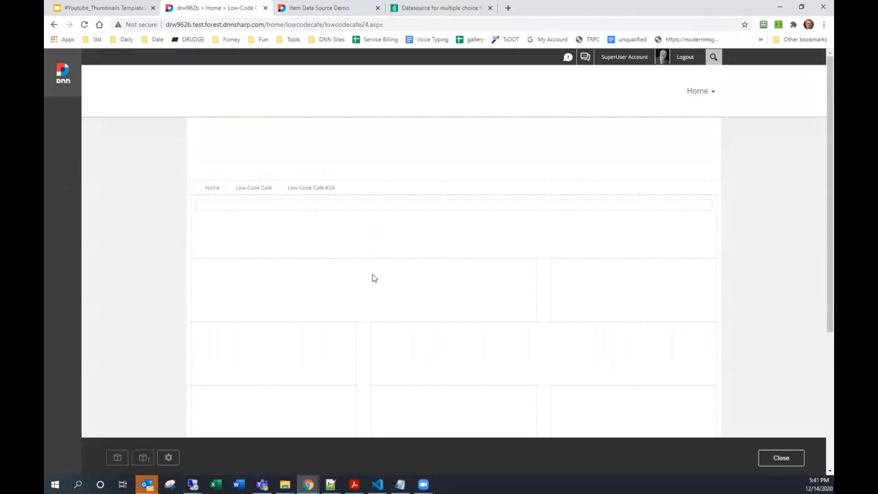
pyautogui.click(373, 311)
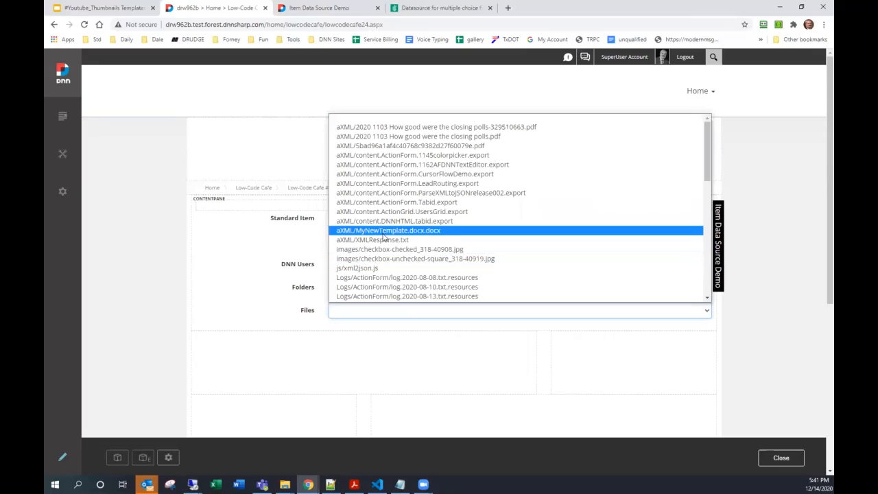
pyautogui.scroll(-3, 381, 247)
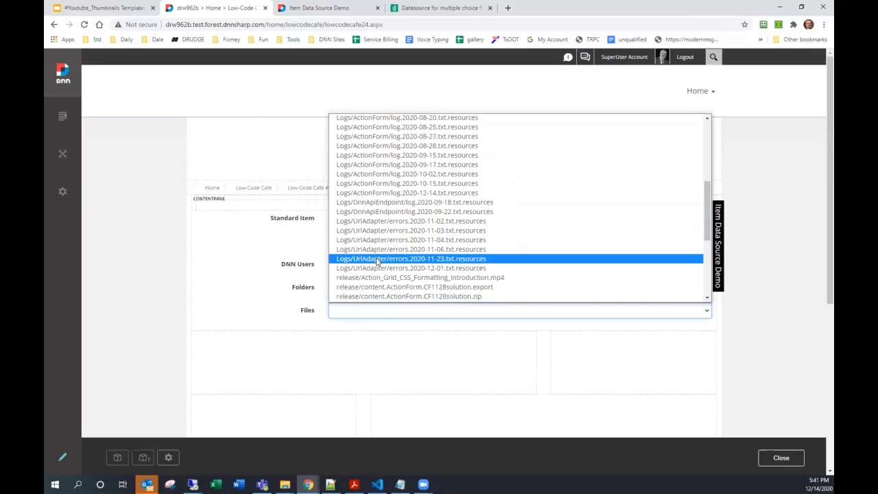
pyautogui.scroll(3, 376, 261)
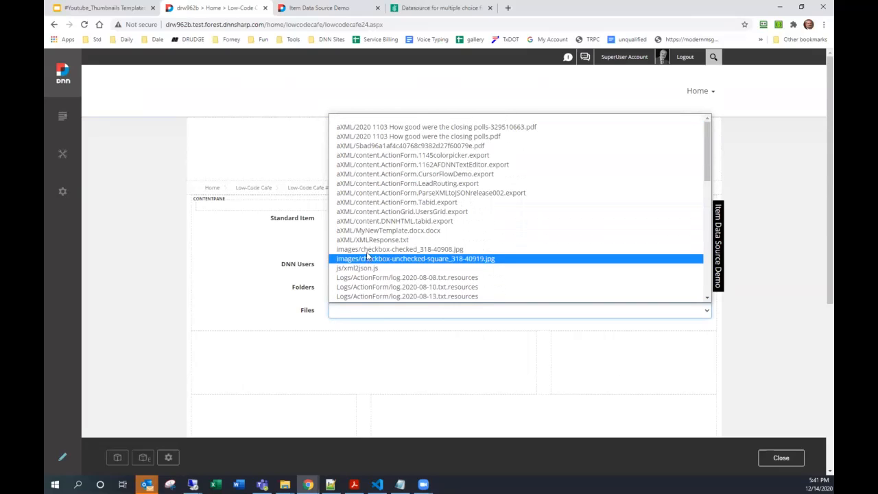
pyautogui.click(367, 253)
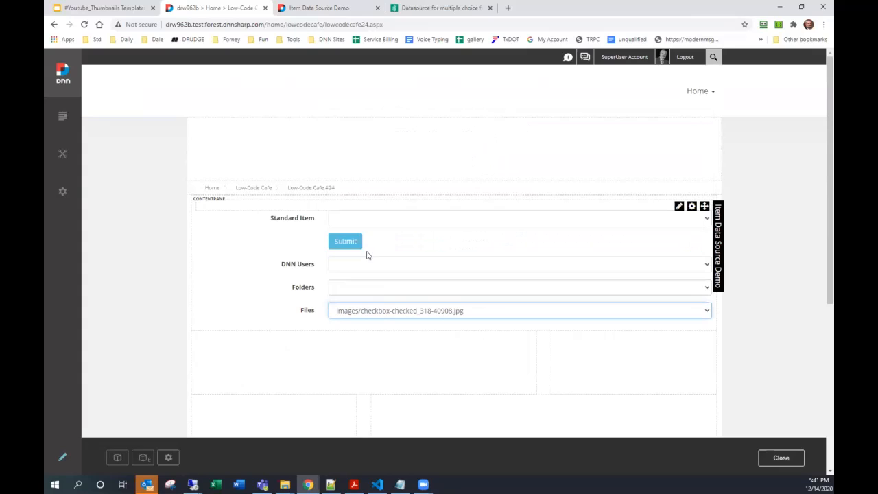
pyautogui.click(349, 242)
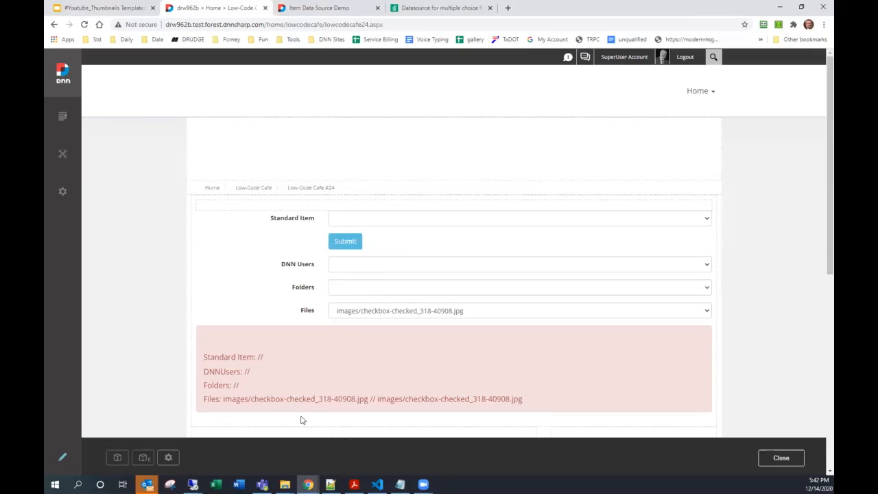
# Step: Link the Files dropdown field to the Folders field
pyautogui.click(336, 8)
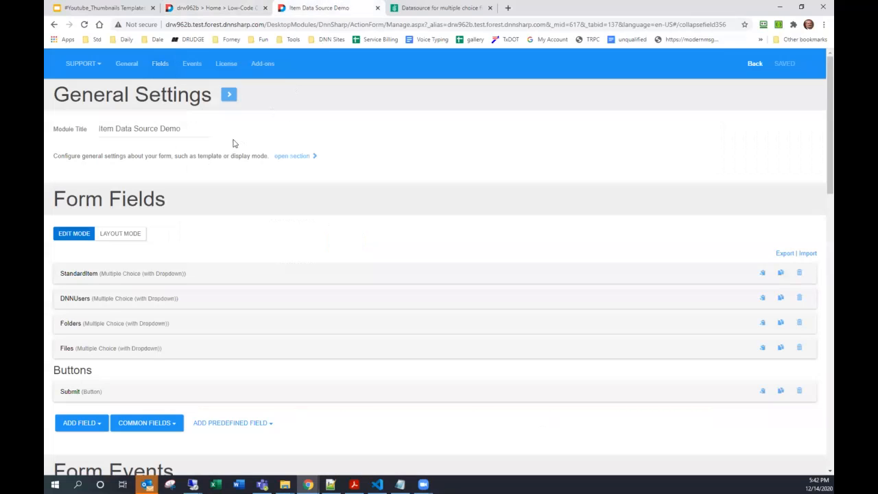
pyautogui.click(98, 352)
pyautogui.scroll(2, 158, 322)
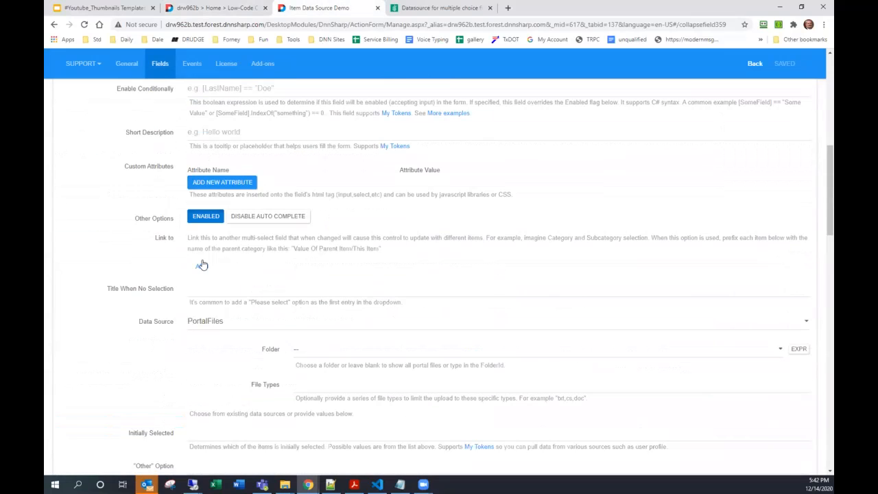
pyautogui.click(202, 267)
pyautogui.click(203, 268)
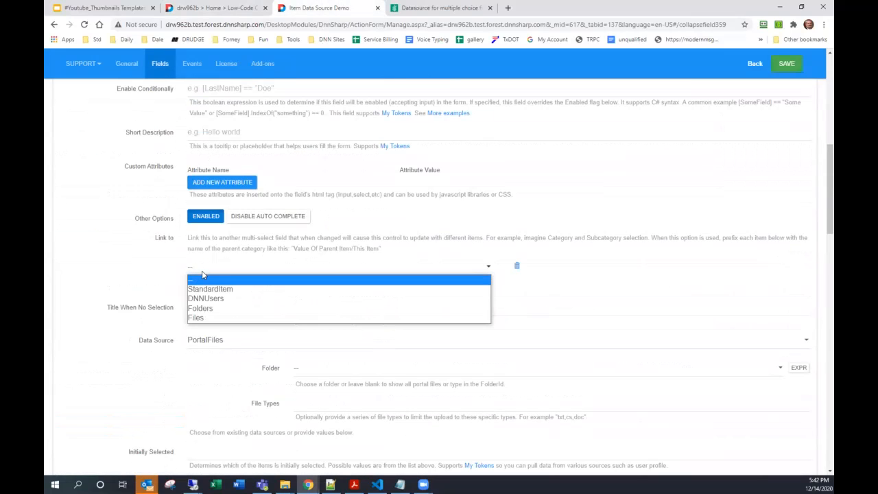
pyautogui.click(203, 308)
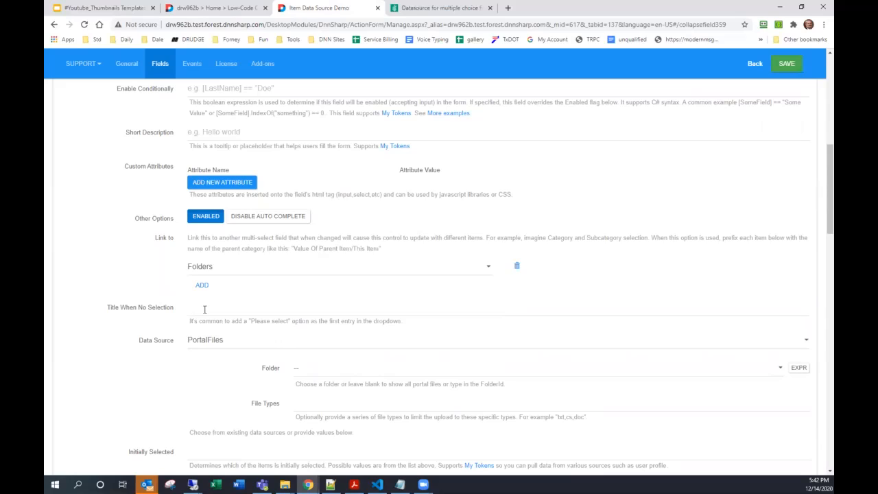
# Step: Set the Files field's PortalFiles folder to the expression [Folders], checking the Folders field's ID, and save the form
pyautogui.click(313, 371)
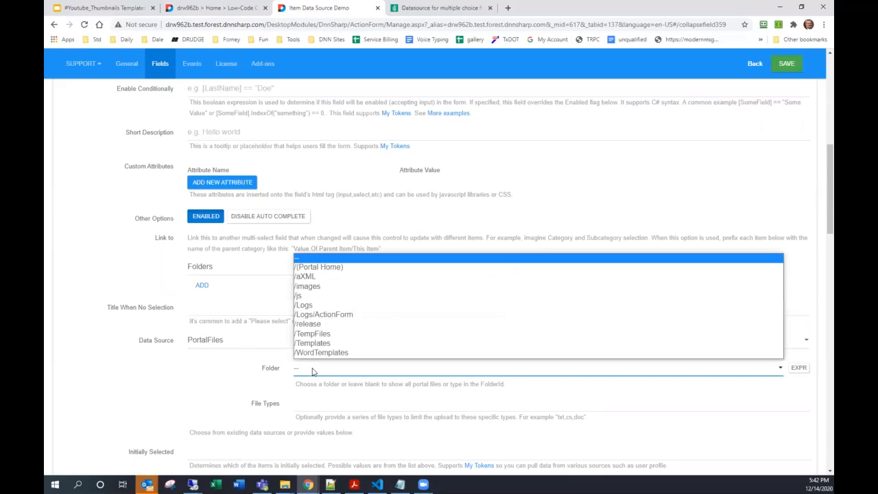
pyautogui.click(313, 372)
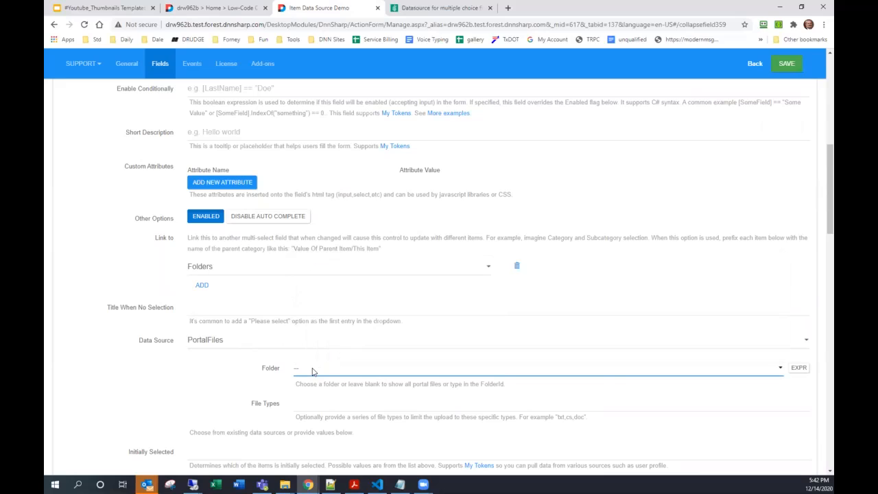
pyautogui.click(796, 368)
pyautogui.click(387, 367)
pyautogui.scroll(4, 99, 187)
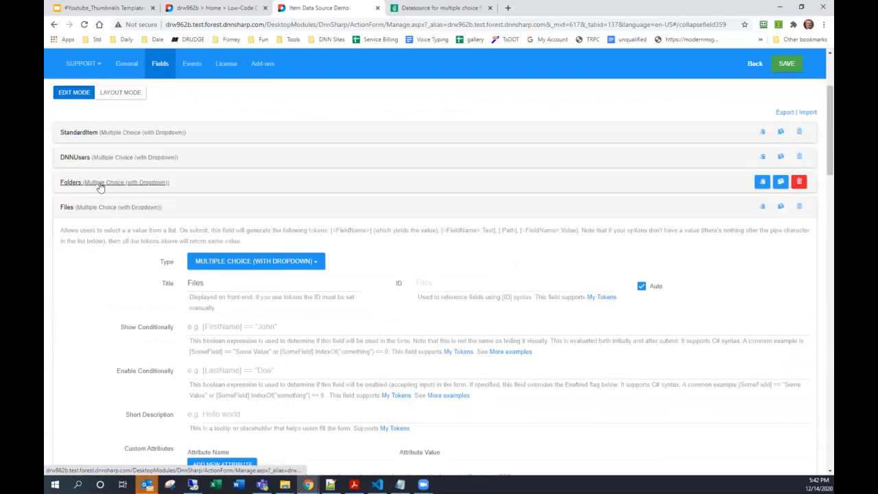
pyautogui.click(100, 184)
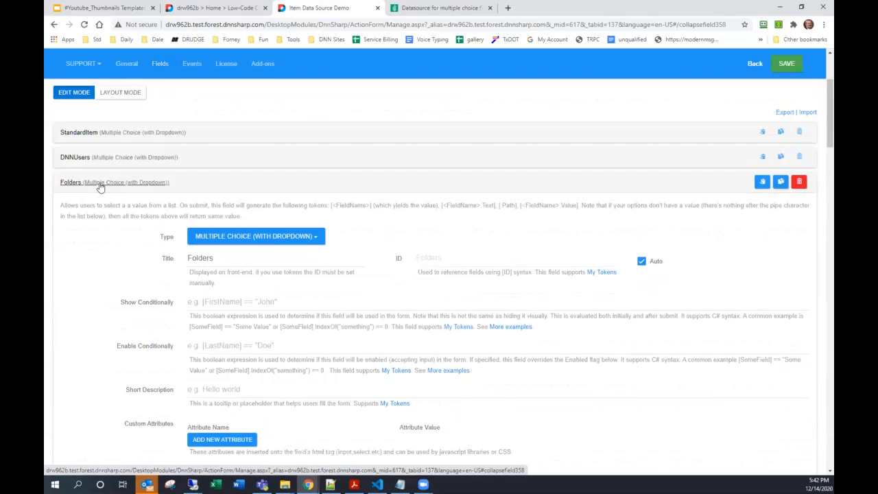
pyautogui.scroll(-3, 130, 293)
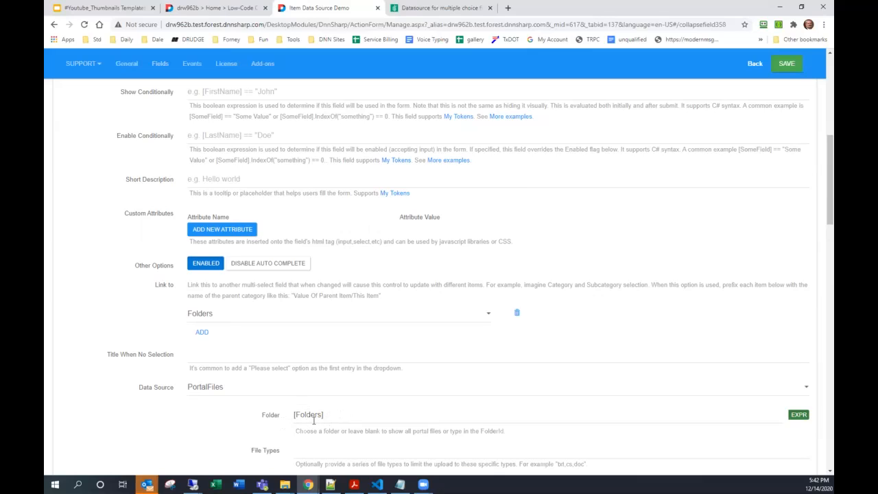
pyautogui.click(784, 64)
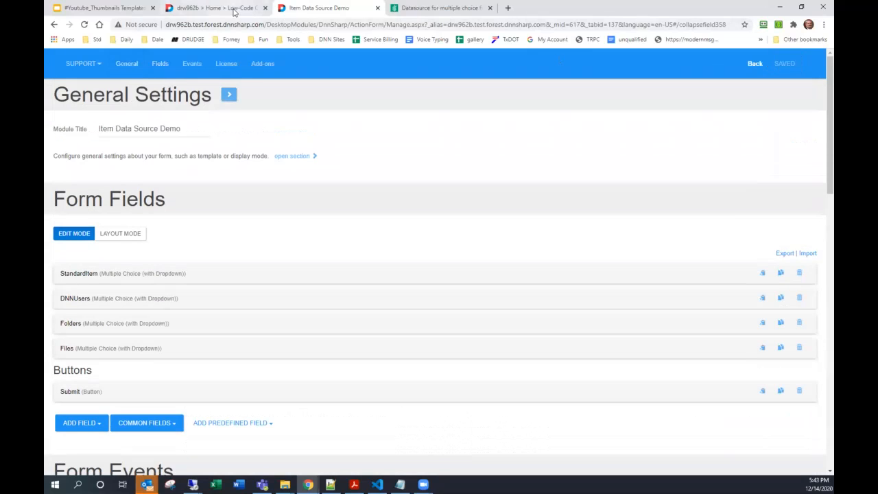
# Step: Reload the form page and choose /images in the Folders dropdown to test the linked Files field
pyautogui.click(233, 11)
pyautogui.click(84, 24)
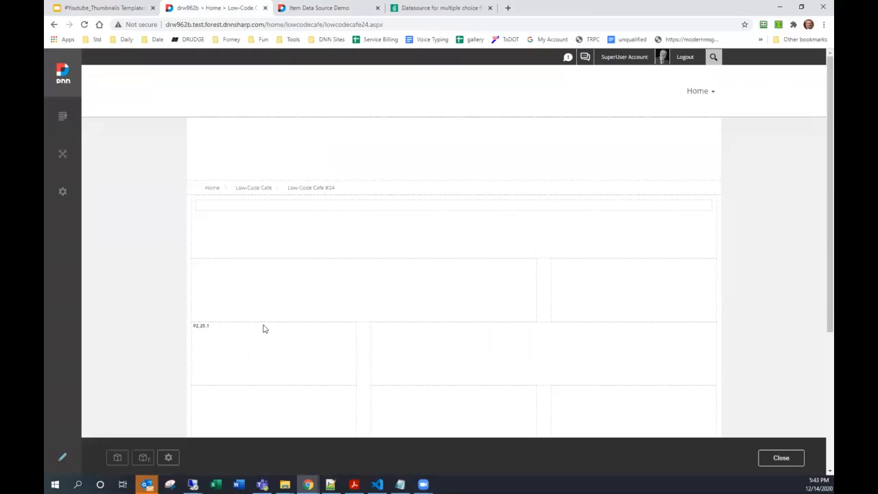
pyautogui.click(382, 288)
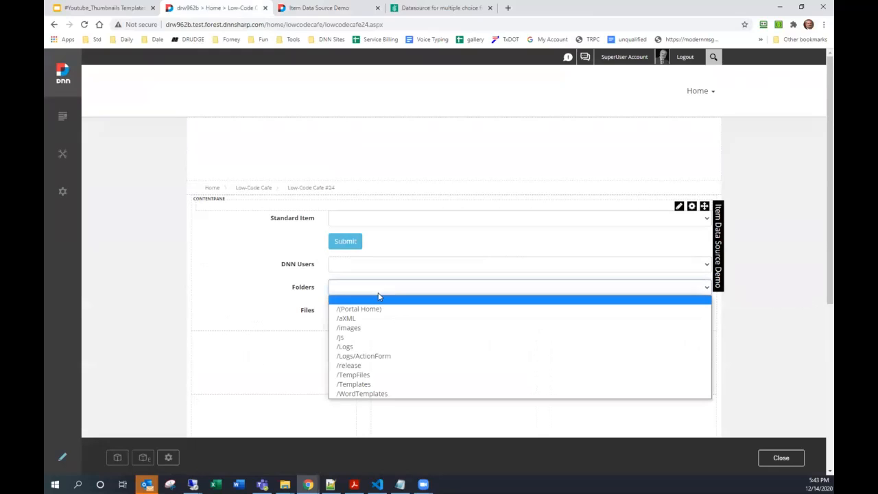
pyautogui.click(366, 331)
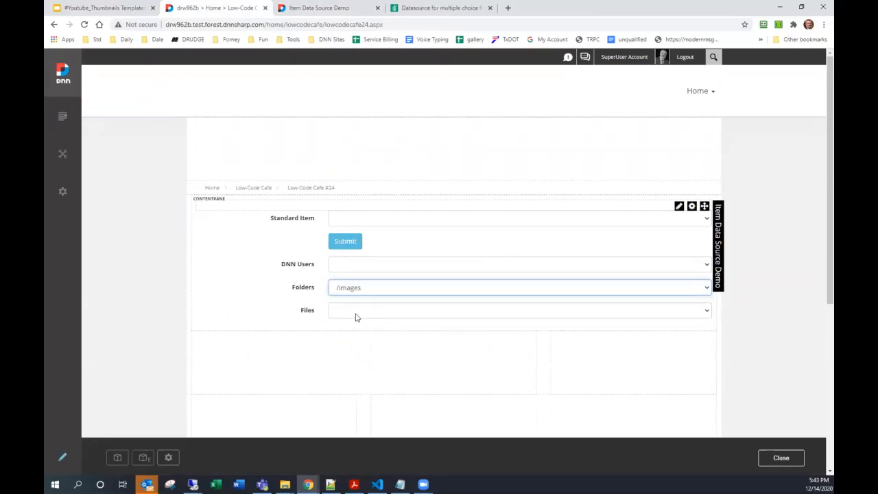
# Step: Examine the file choices that the linked Files dropdown offers for the /images, /aXML and /Templates folders
pyautogui.click(355, 315)
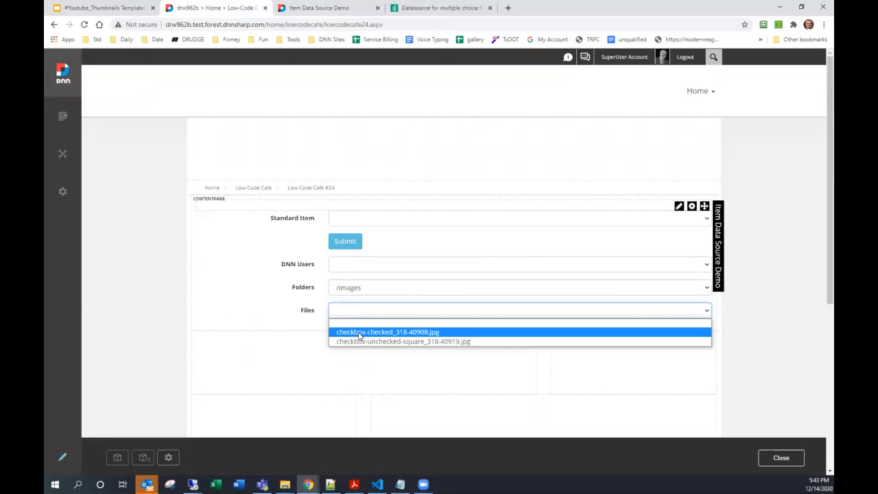
pyautogui.click(358, 334)
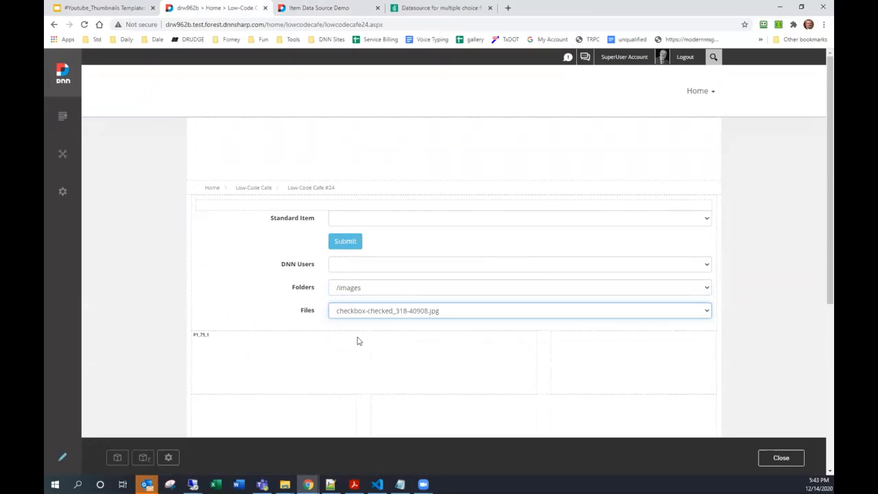
pyautogui.click(358, 291)
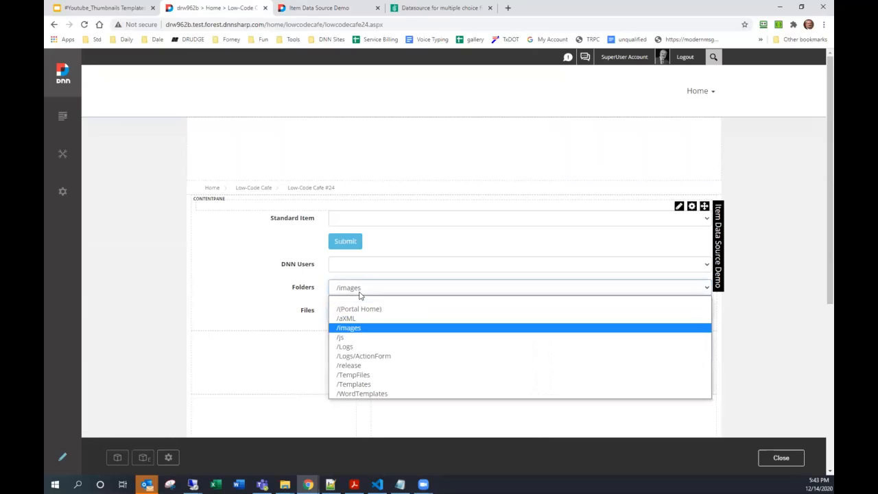
pyautogui.click(355, 320)
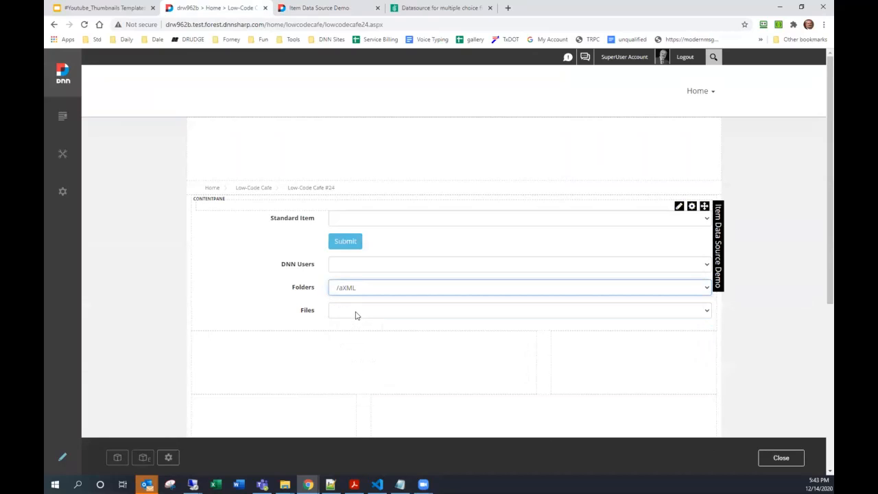
pyautogui.click(355, 315)
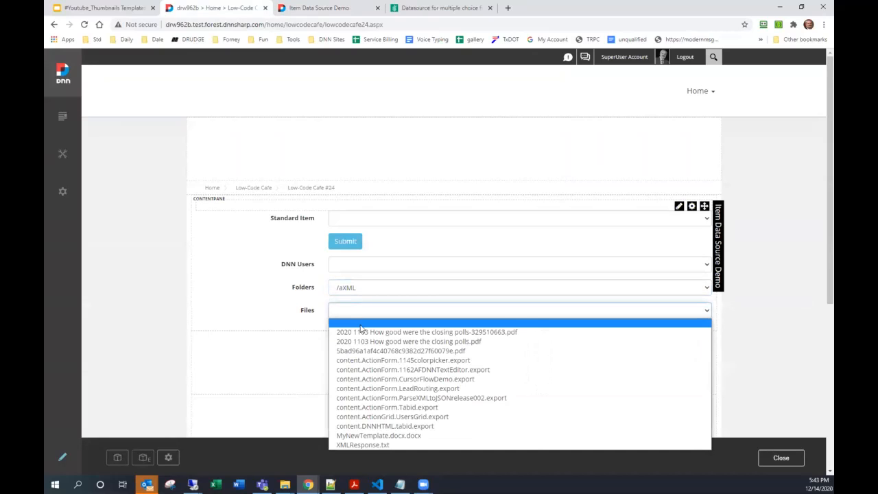
pyautogui.click(372, 290)
pyautogui.click(364, 382)
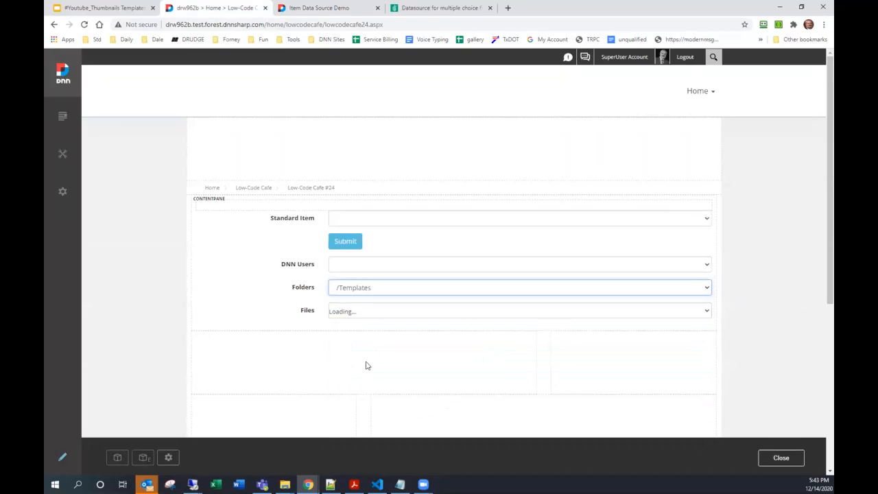
pyautogui.click(368, 312)
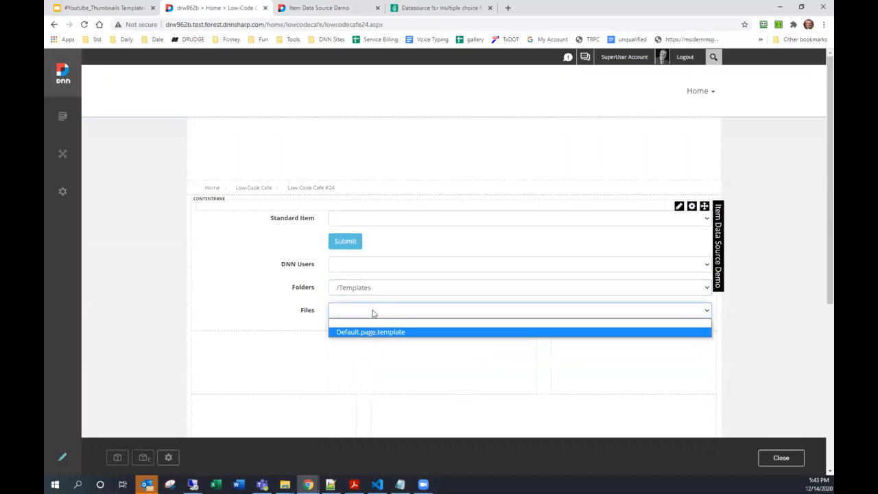
# Step: Choose /images in Folders and checkbox-unchecked-square_318-40919.jpg in Files, and submit the form to test the folder and file tokens
pyautogui.click(376, 291)
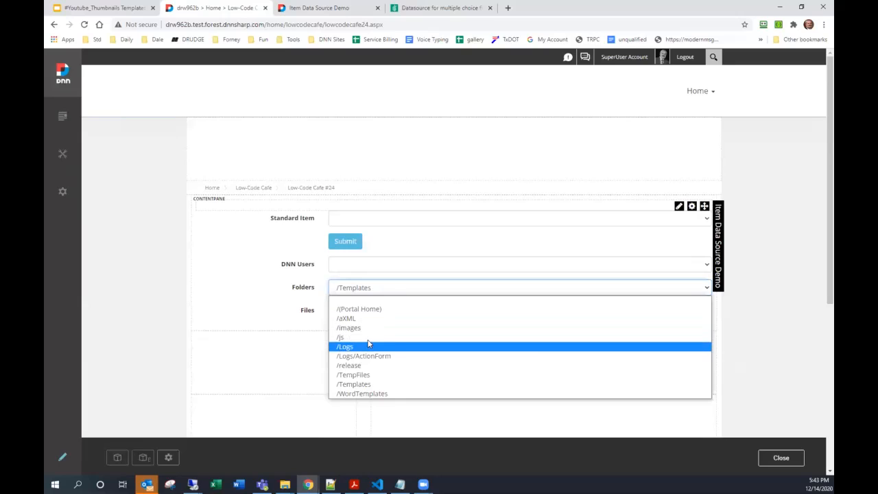
pyautogui.click(368, 329)
pyautogui.click(366, 312)
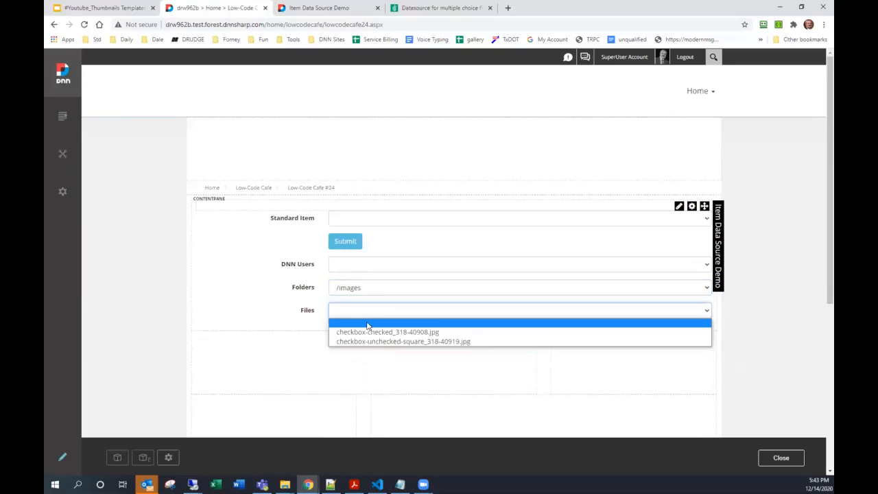
pyautogui.click(367, 343)
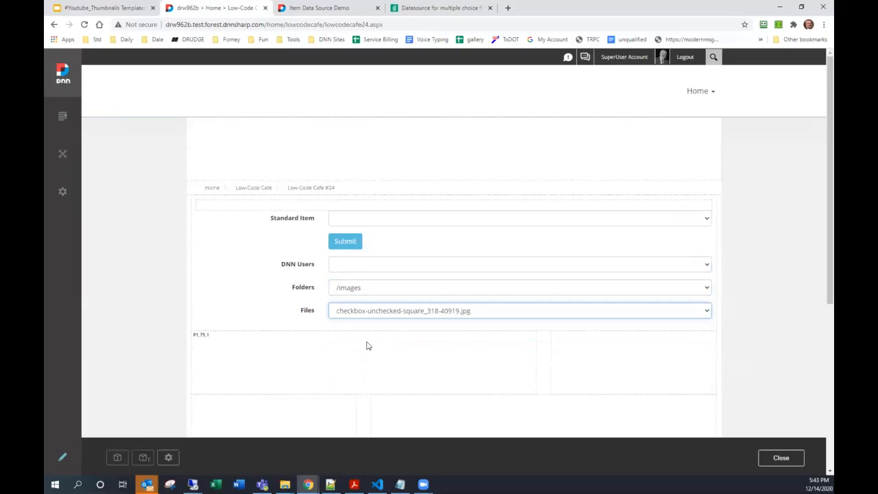
pyautogui.click(345, 241)
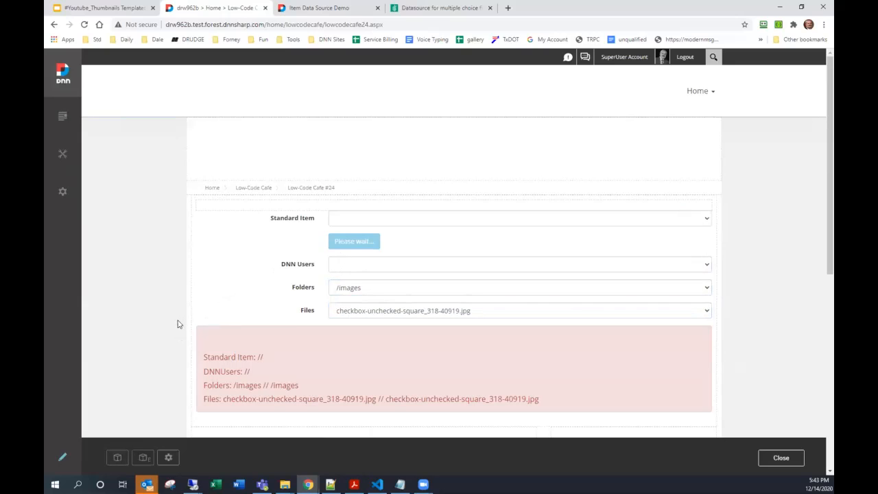
pyautogui.scroll(-2, 179, 303)
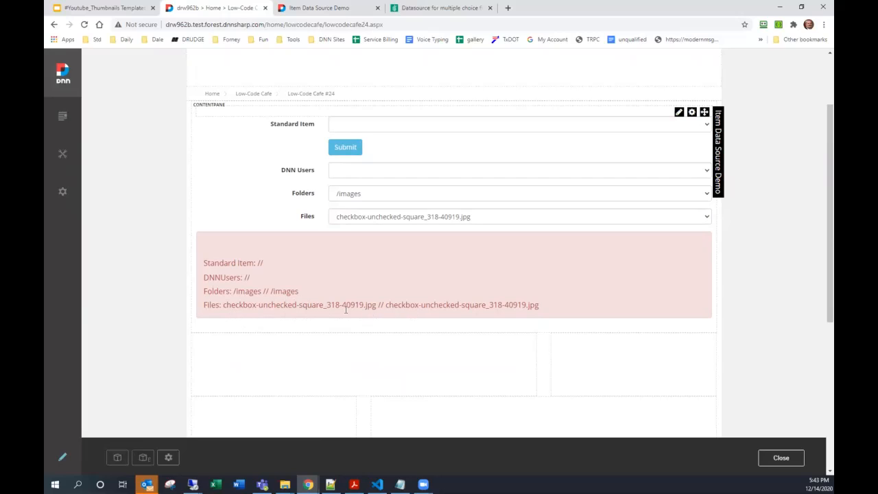
# Step: Return to the form's settings, duplicate the Files field and title the copy Tables
pyautogui.hotkey('ctrl', 'Tab')
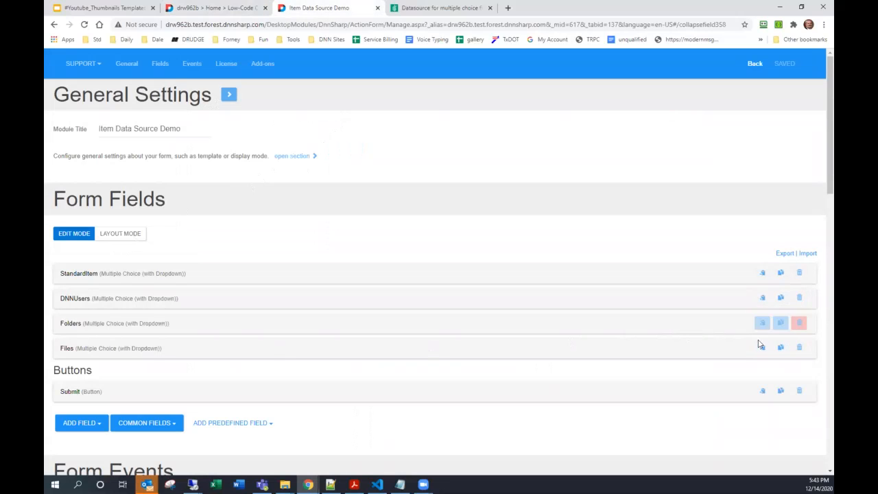
pyautogui.click(781, 348)
pyautogui.scroll(-3, 254, 287)
pyautogui.click(172, 215)
pyautogui.write('Tables')
# Step: Remove the Tables field's link to Folders and set its data source to DbTables
pyautogui.scroll(-5, 173, 398)
pyautogui.click(228, 248)
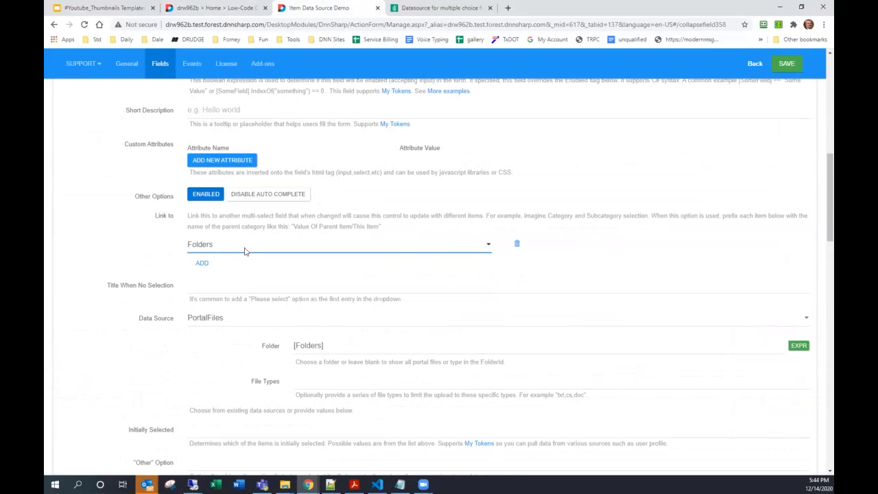
pyautogui.click(517, 244)
pyautogui.click(217, 300)
pyautogui.scroll(-1, 212, 290)
pyautogui.click(205, 189)
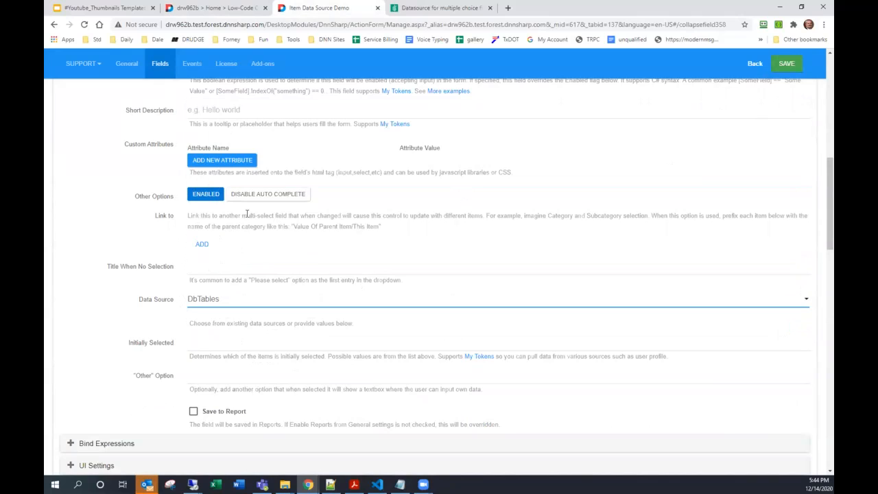
# Step: Add the line "Tables: [Tables:text] // [Tables:Value]" to the Submit button's error message and save the form
pyautogui.scroll(1, 249, 214)
pyautogui.scroll(2, 249, 215)
pyautogui.moveTo(226, 168); pyautogui.dragTo(117, 170)
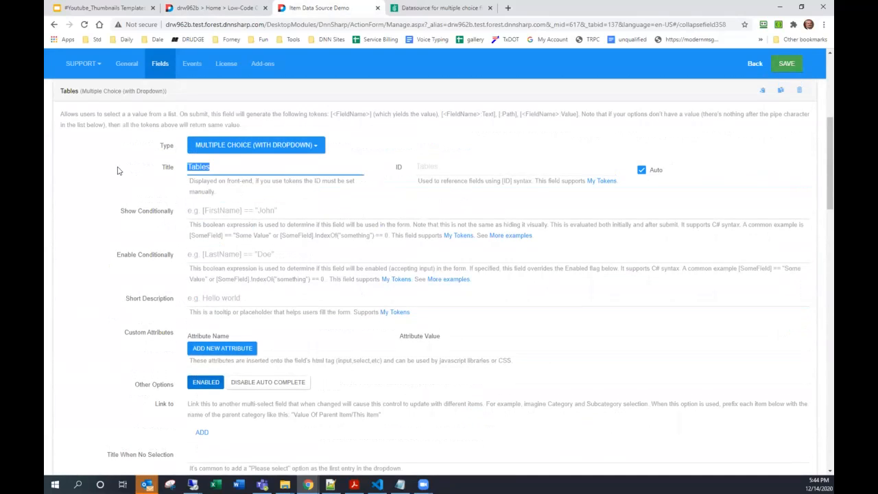
pyautogui.click(140, 95)
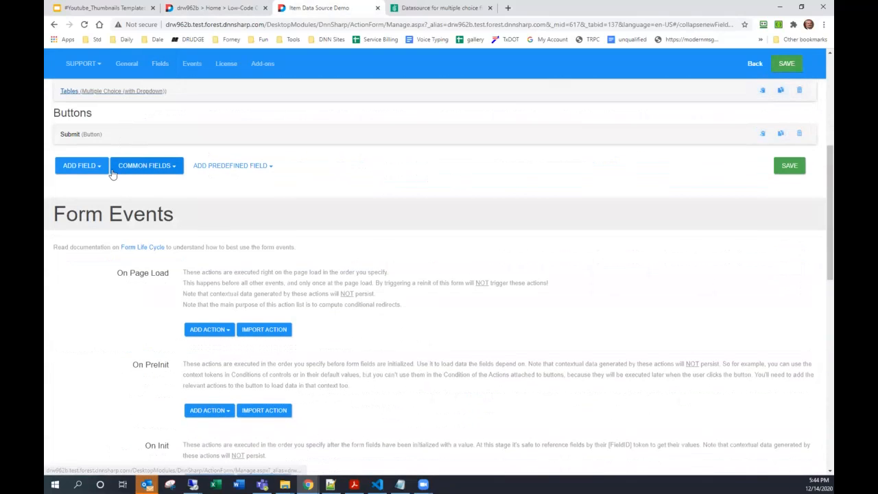
pyautogui.click(82, 136)
pyautogui.scroll(-8, 222, 288)
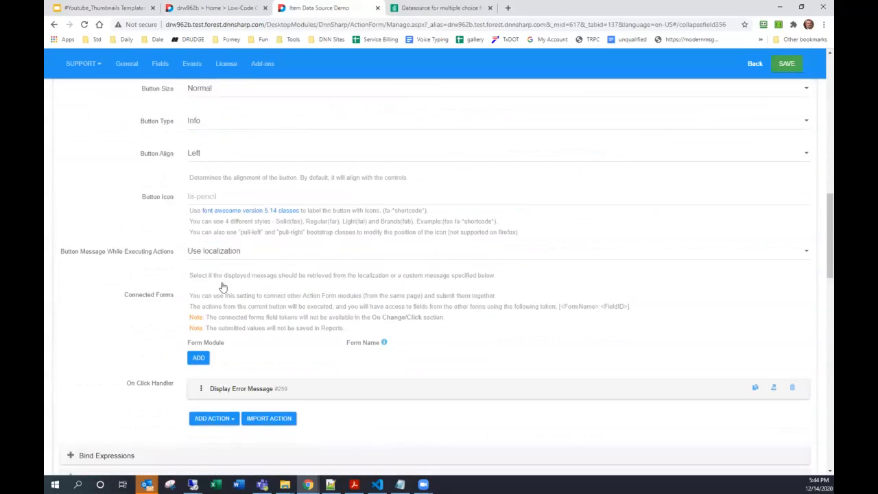
pyautogui.click(235, 185)
pyautogui.scroll(-4, 398, 212)
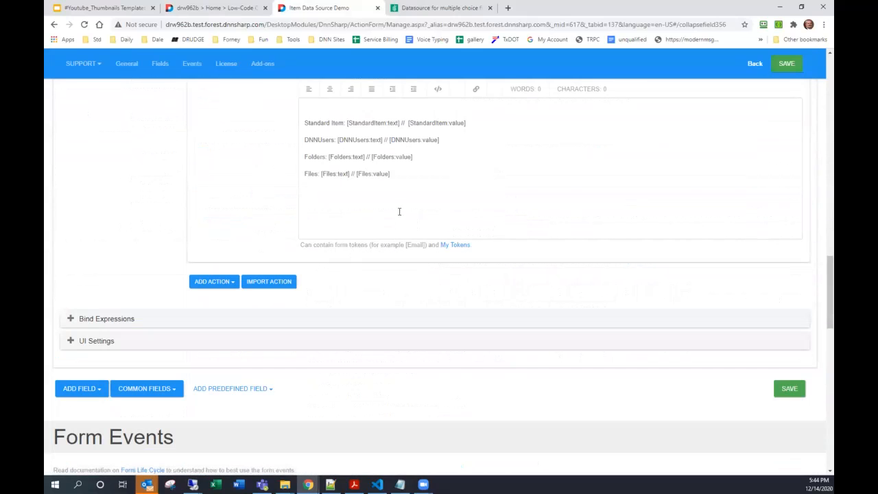
pyautogui.press('Return')
pyautogui.write('Tables: [Tables:text] // [Tables:V')
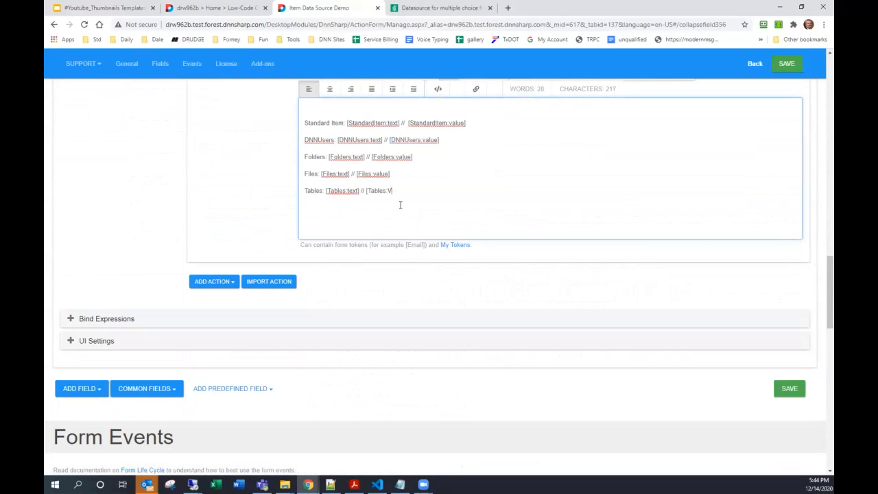
pyautogui.write('alue]')
pyautogui.click(787, 63)
# Step: Reload the form page, look through the Tables dropdown, choose AnonymousUsers and submit to test the table text and value tokens
pyautogui.click(218, 8)
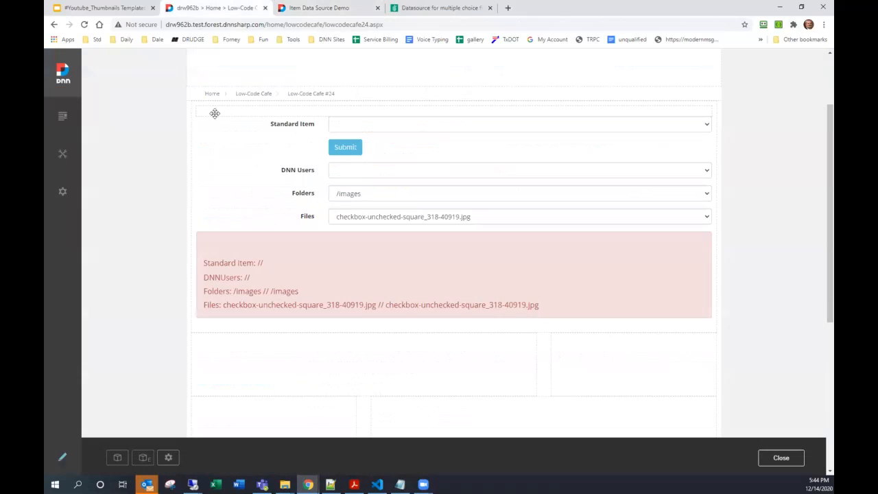
pyautogui.click(83, 24)
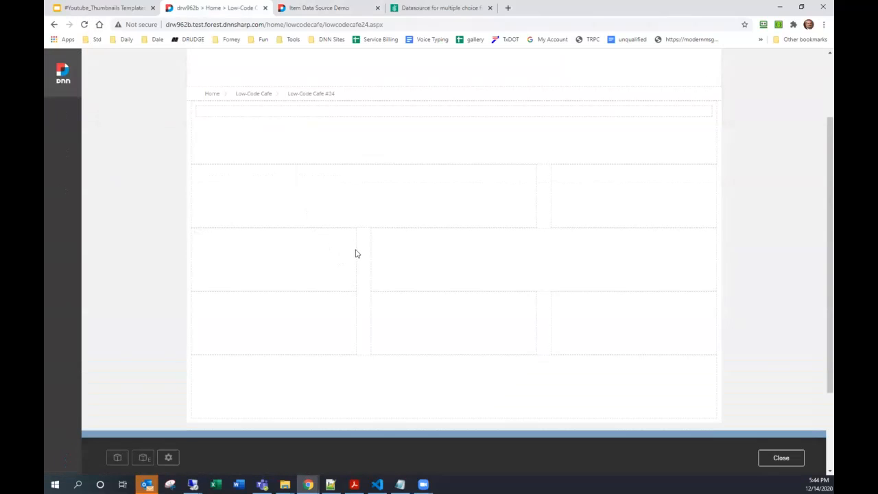
pyautogui.click(354, 243)
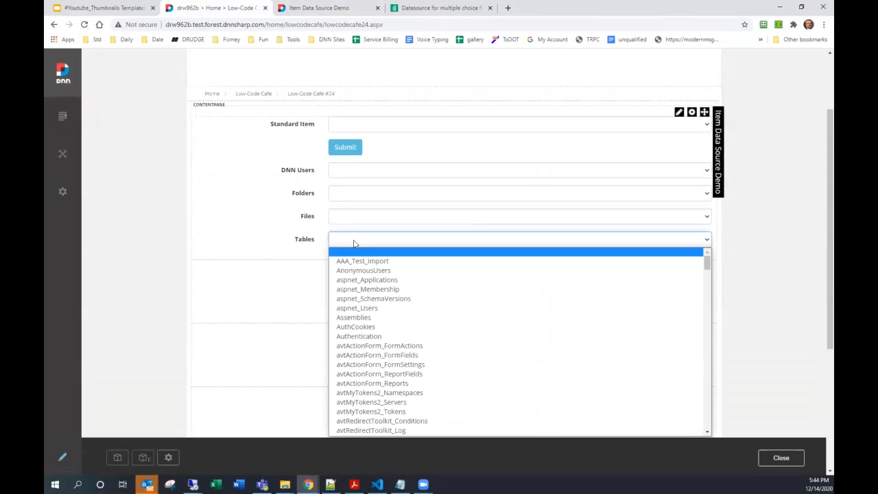
pyautogui.scroll(-15, 382, 282)
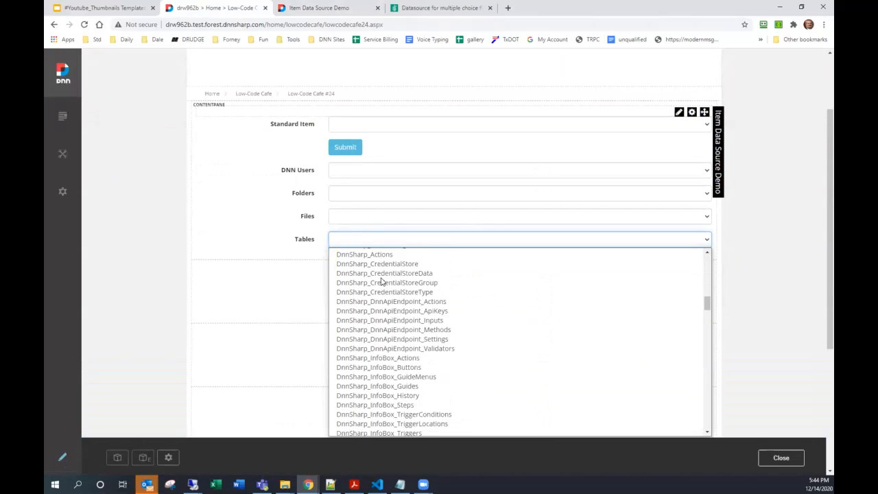
pyautogui.scroll(-8, 382, 281)
pyautogui.scroll(20, 381, 279)
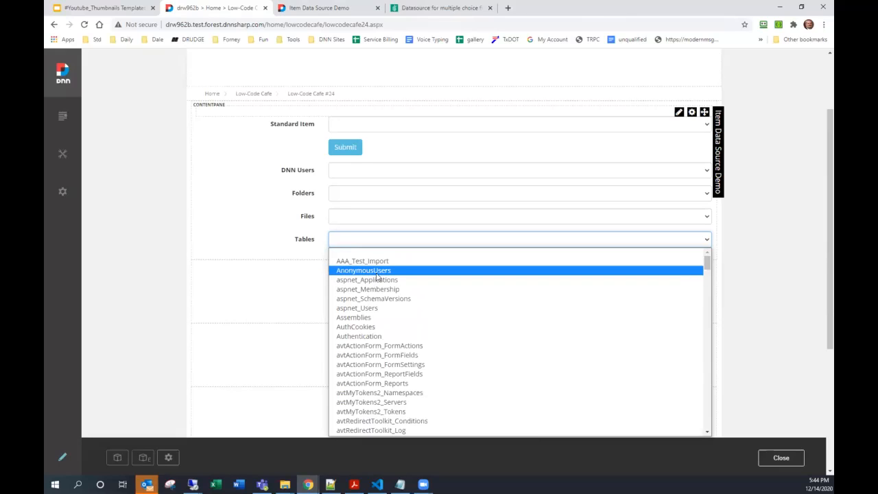
pyautogui.click(376, 271)
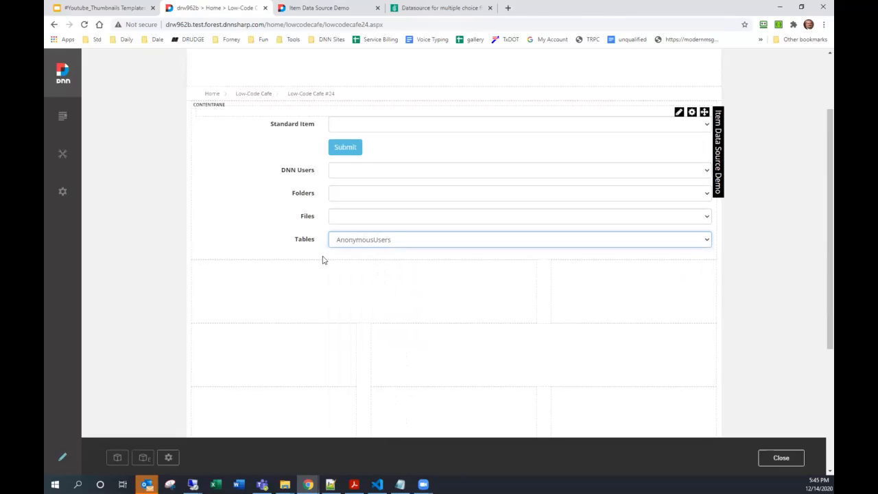
pyautogui.click(347, 149)
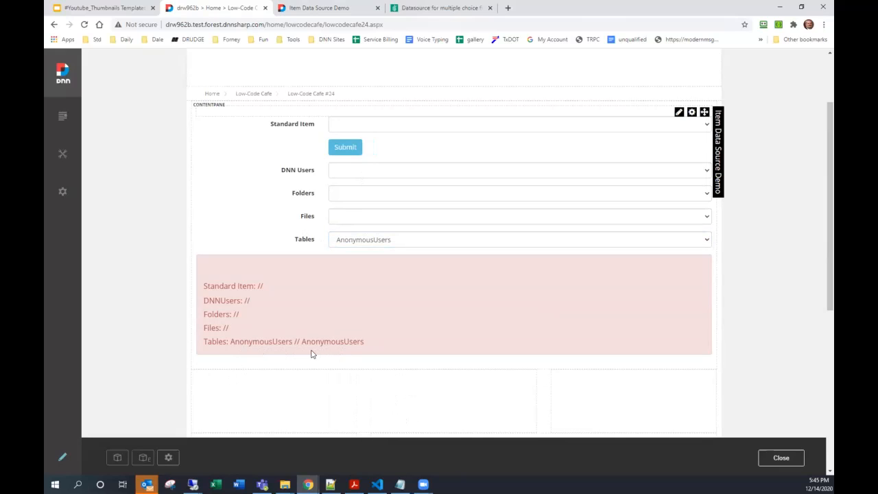
# Step: Return to the form's settings, duplicate the Tables field and title the copy Admin Pages
pyautogui.click(334, 9)
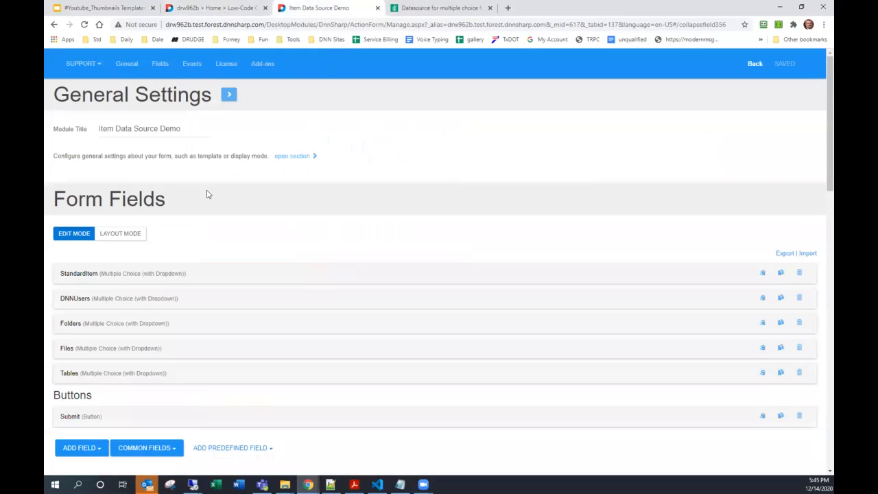
pyautogui.scroll(-2, 553, 298)
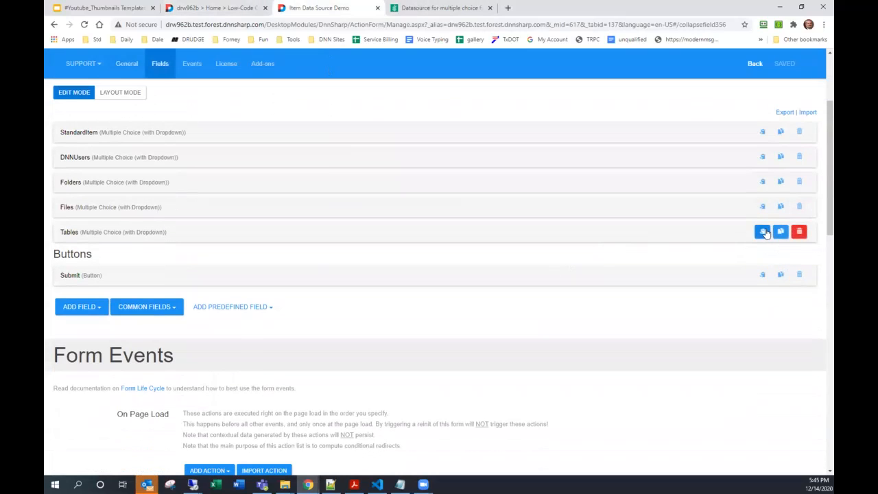
pyautogui.click(763, 231)
pyautogui.click(780, 232)
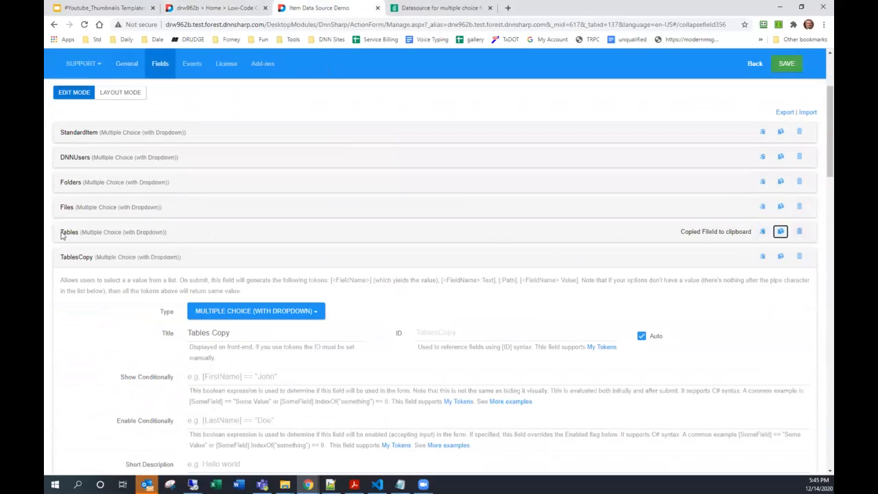
pyautogui.scroll(-2, 121, 240)
pyautogui.moveTo(230, 191); pyautogui.dragTo(99, 187)
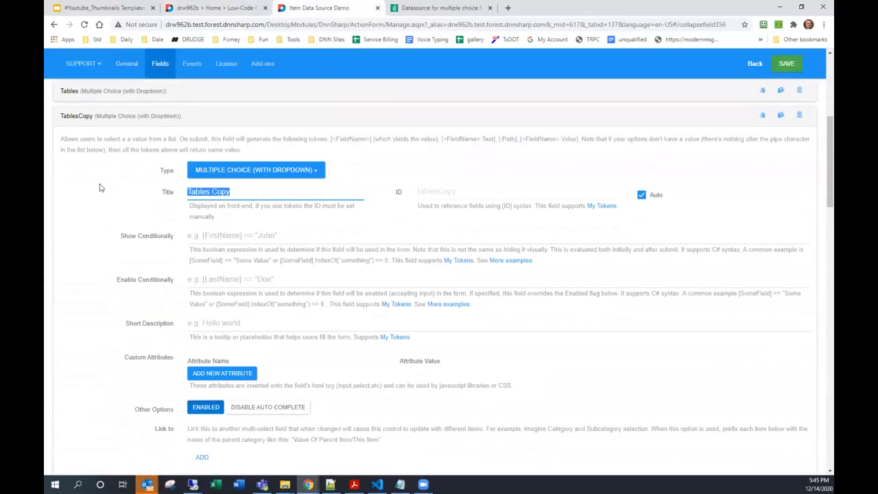
pyautogui.write('Admin Pages')
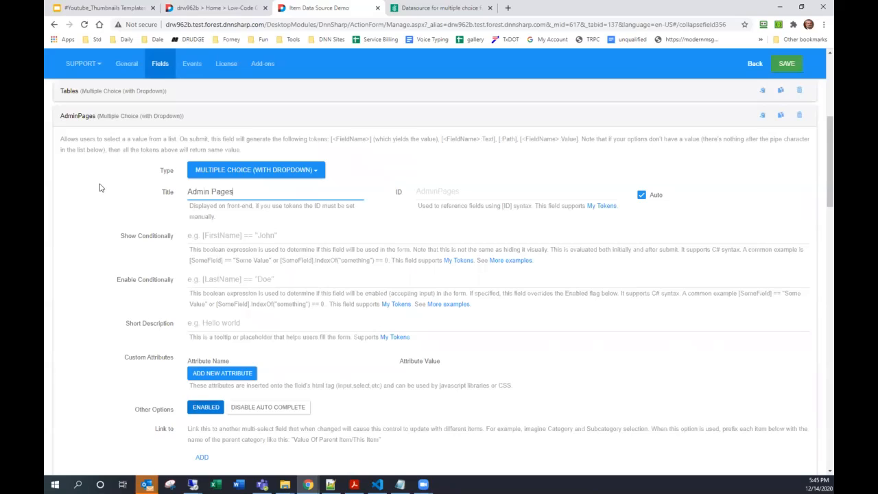
# Step: Set the Admin Pages field's data source to AdminPages
pyautogui.scroll(-3, 125, 220)
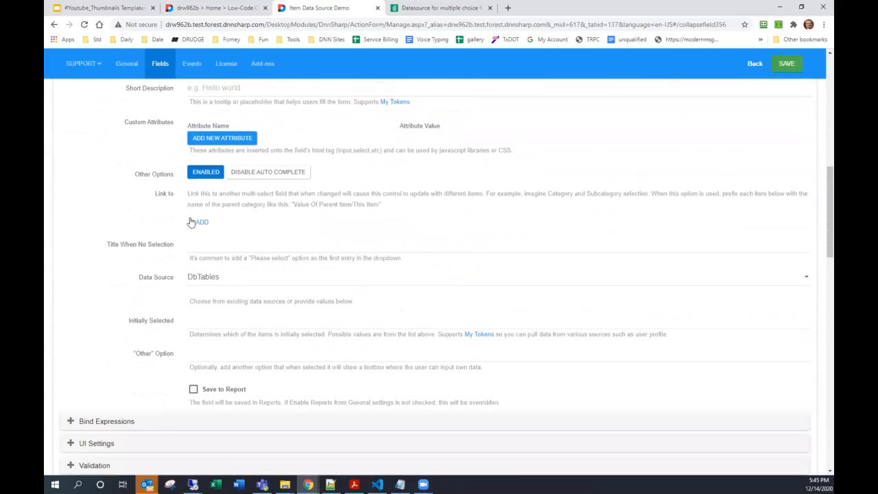
pyautogui.click(222, 280)
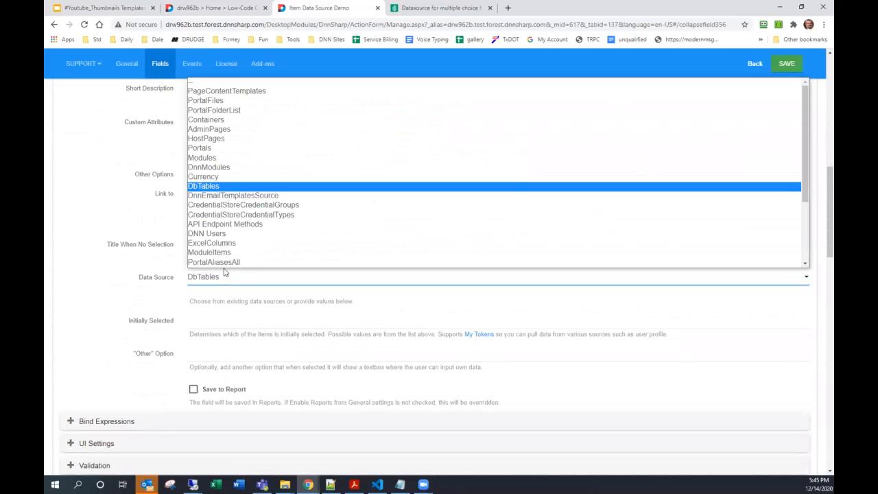
pyautogui.click(226, 130)
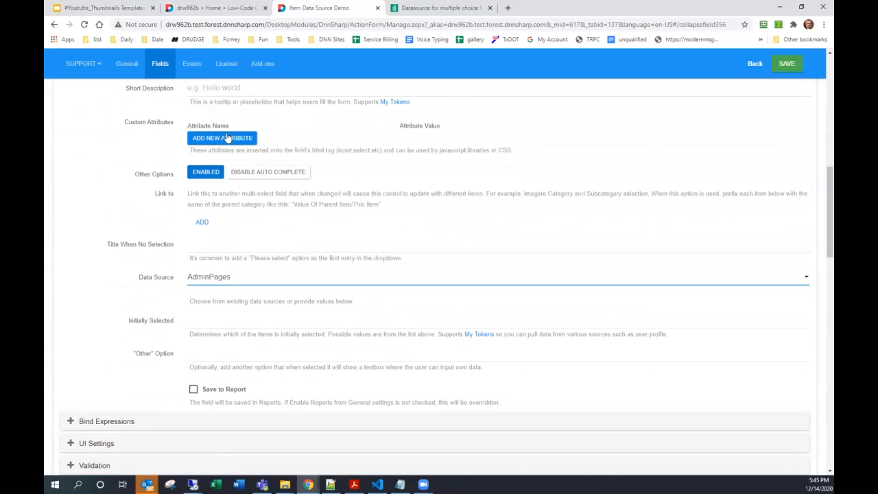
# Step: Add the line "AdminPages: [AdminPages:text] // [AdminPages:value]" to the Submit button's error message and save the form
pyautogui.scroll(4, 224, 179)
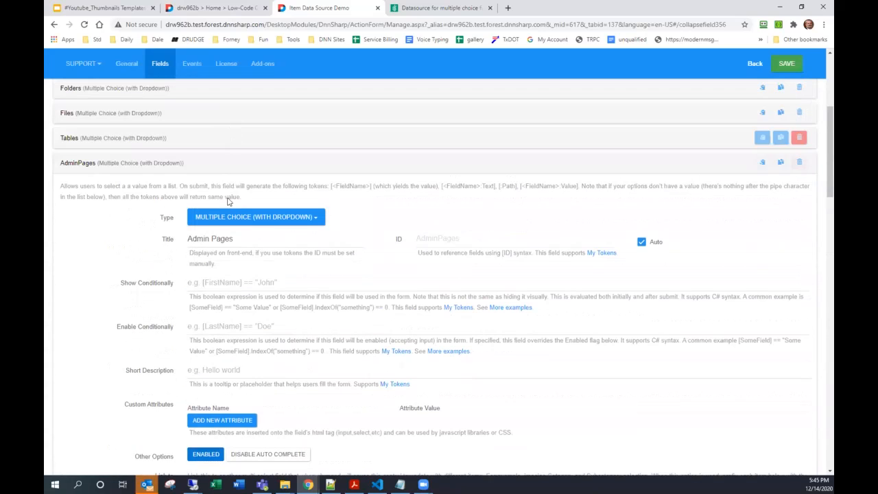
pyautogui.click(386, 244)
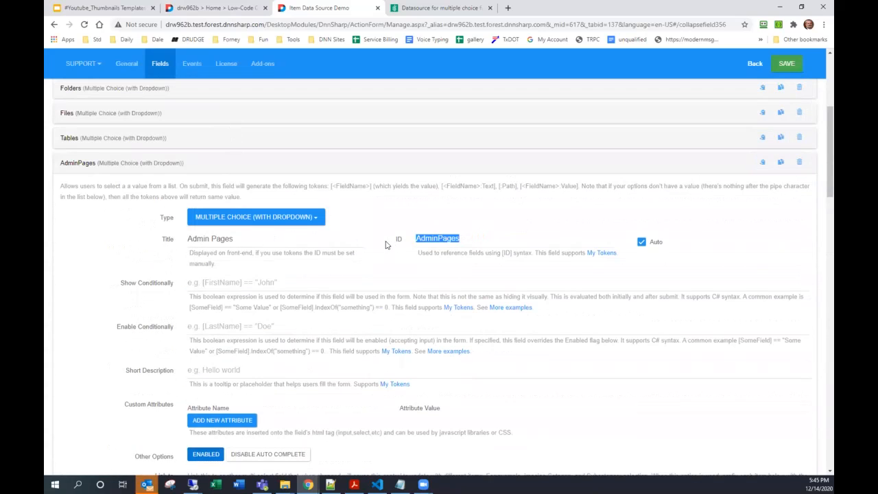
pyautogui.click(76, 166)
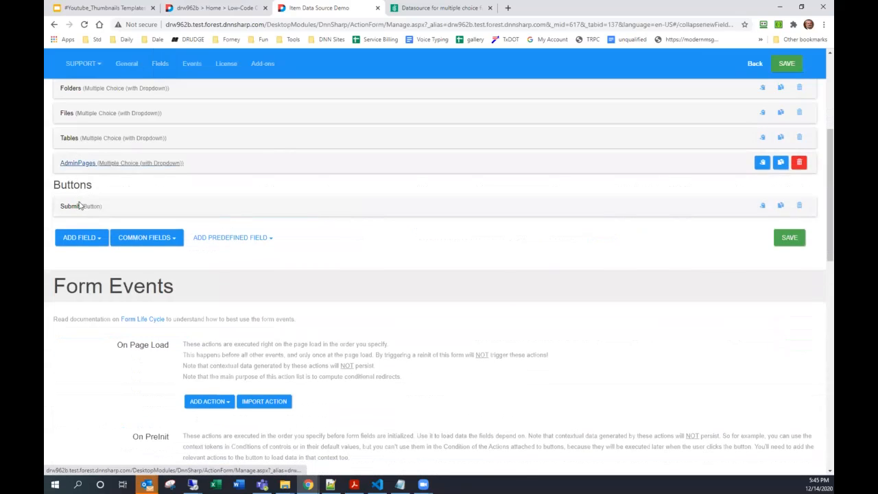
pyautogui.click(76, 206)
pyautogui.scroll(-10, 142, 245)
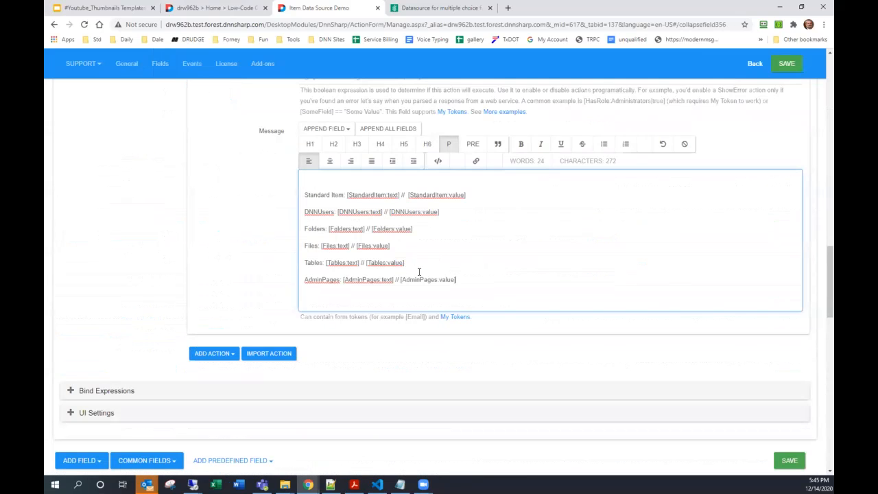
pyautogui.click(786, 62)
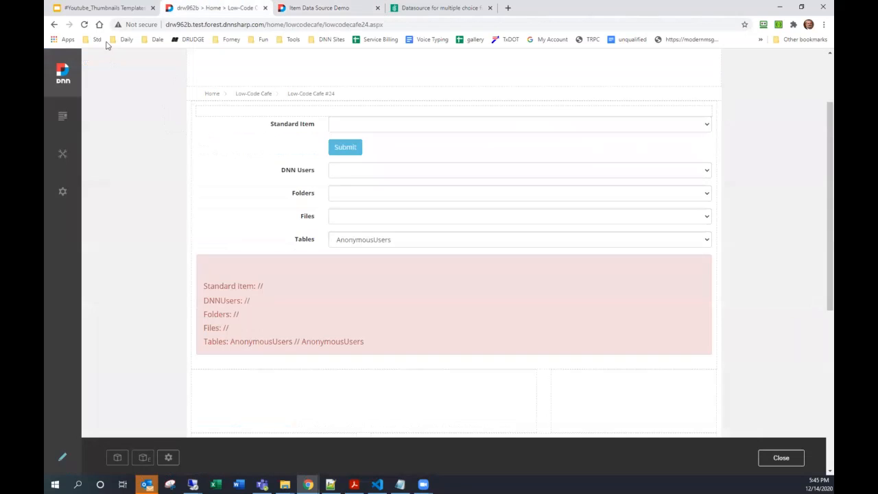
# Step: Reload the form page and test the Admin Pages tokens by submitting with User Accounts and again with File Management
pyautogui.click(83, 24)
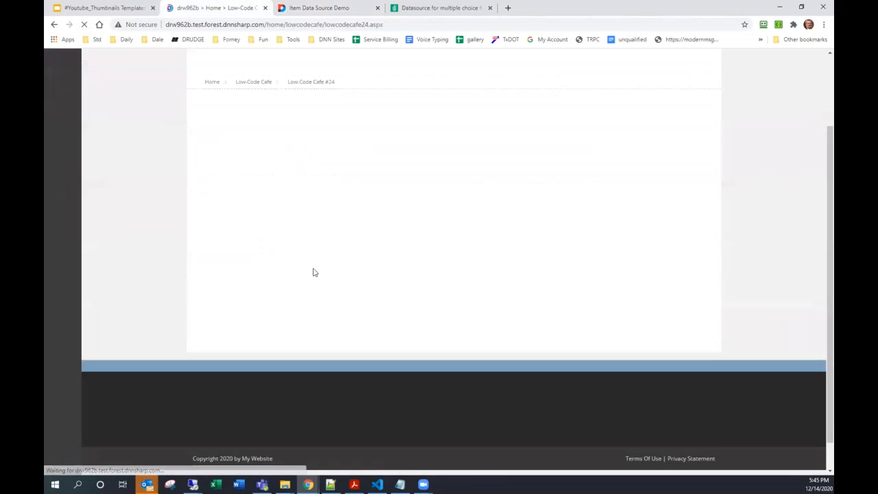
pyautogui.click(378, 267)
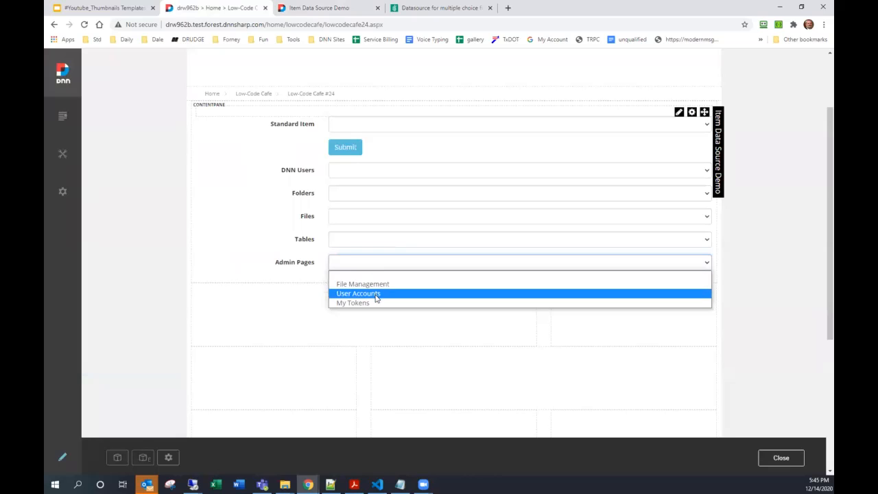
pyautogui.click(376, 295)
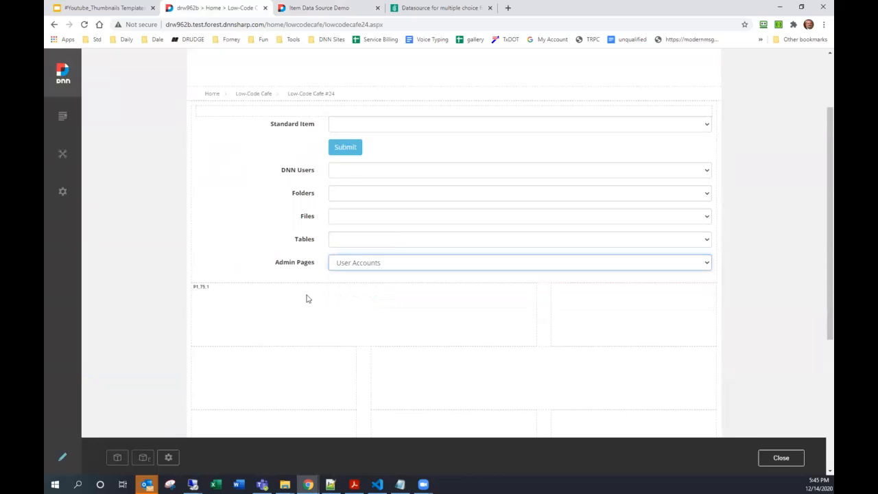
pyautogui.click(352, 148)
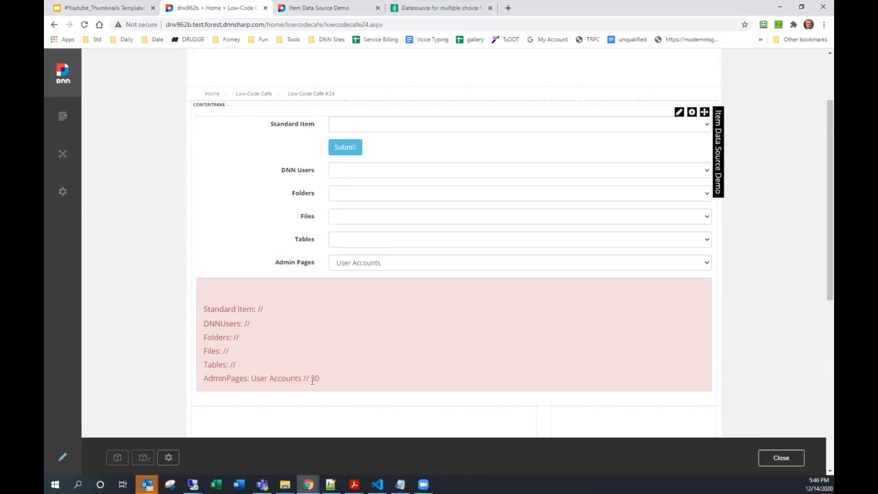
pyautogui.click(370, 266)
pyautogui.click(363, 283)
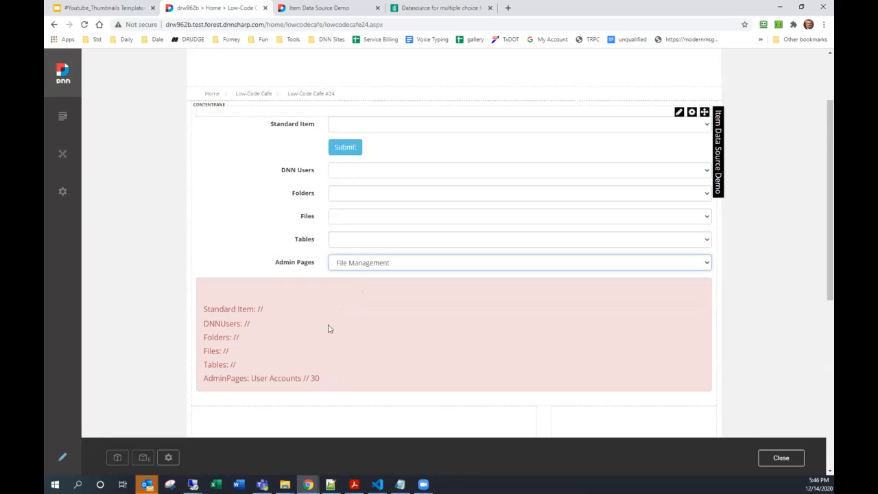
pyautogui.click(345, 147)
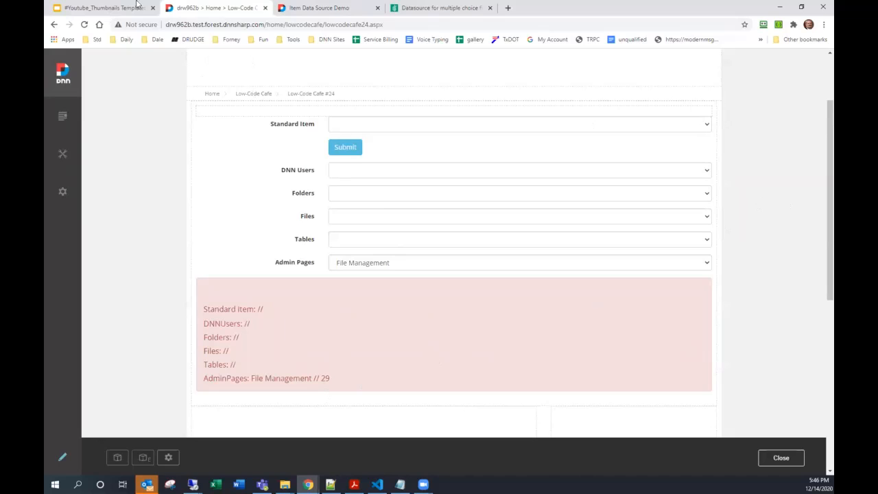
# Step: Return to the form's settings, duplicate the Admin Pages field and title the copy Modules
pyautogui.click(302, 6)
pyautogui.scroll(-3, 300, 357)
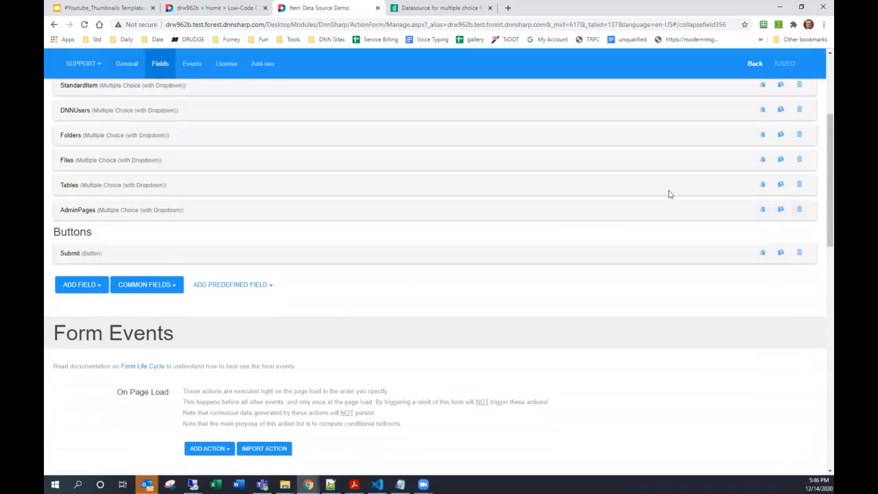
pyautogui.click(780, 209)
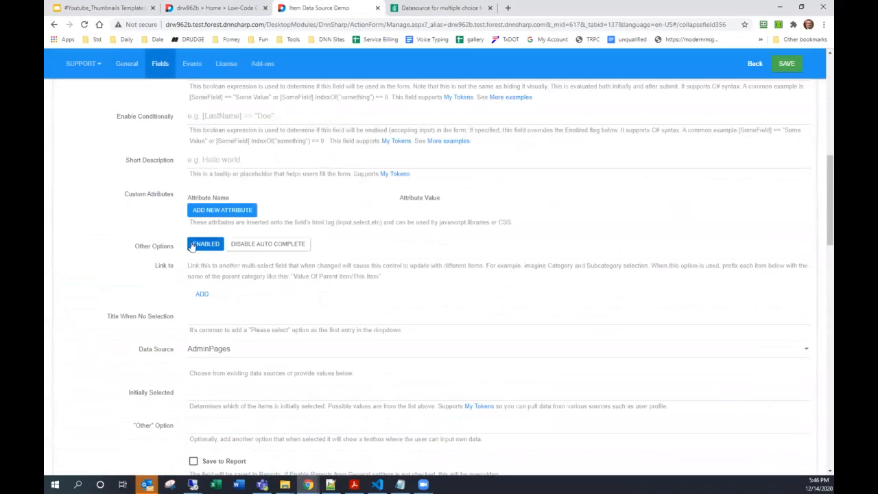
pyautogui.scroll(3, 236, 168)
pyautogui.moveTo(274, 212); pyautogui.dragTo(145, 214)
pyautogui.write('Modules')
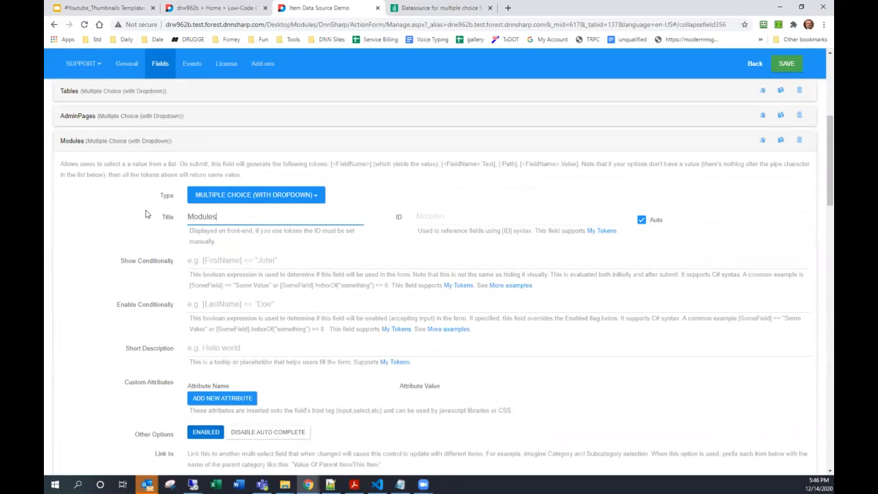
# Step: Set the Modules field's data source to Modules
pyautogui.scroll(-1, 141, 215)
pyautogui.scroll(-4, 142, 216)
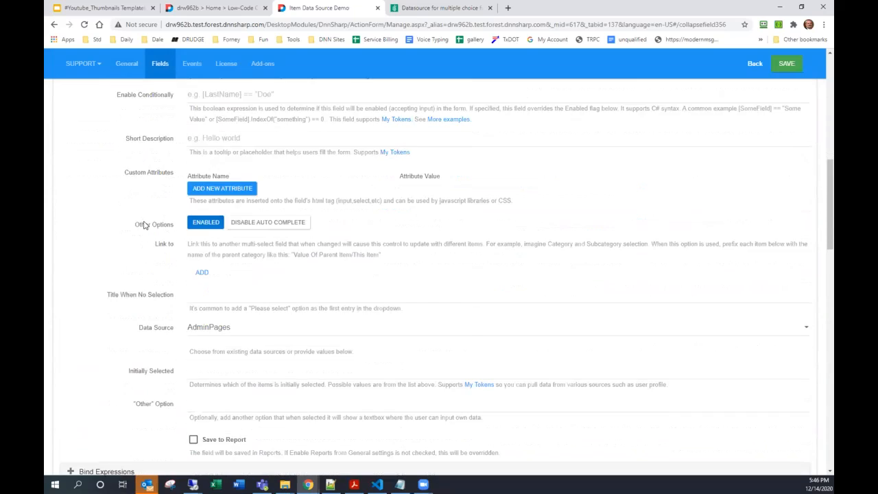
pyautogui.click(213, 207)
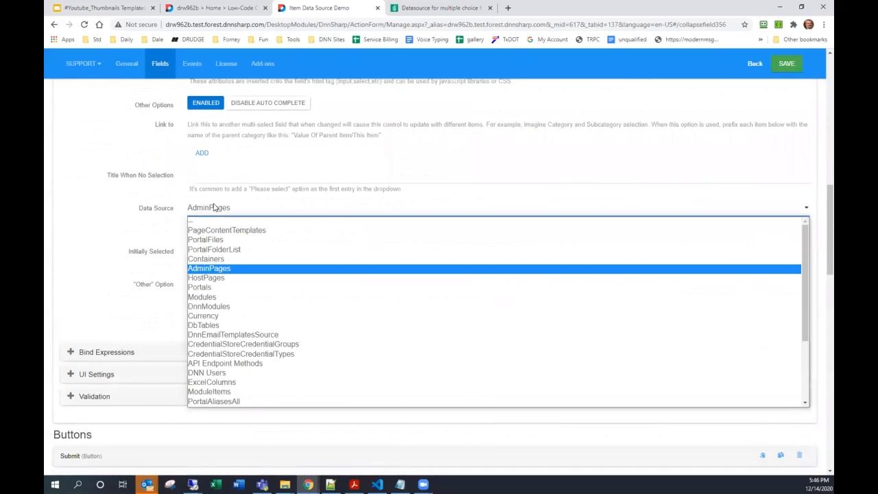
pyautogui.click(206, 296)
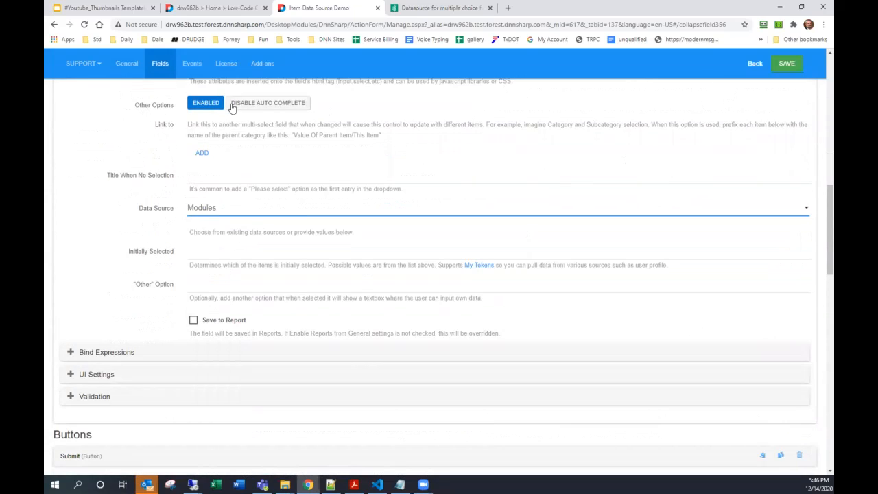
# Step: Add the line "Modules: [Modules:text] // [Modules:value]" to the Submit button's error message and save the form
pyautogui.scroll(3, 212, 164)
pyautogui.moveTo(448, 117); pyautogui.dragTo(378, 124)
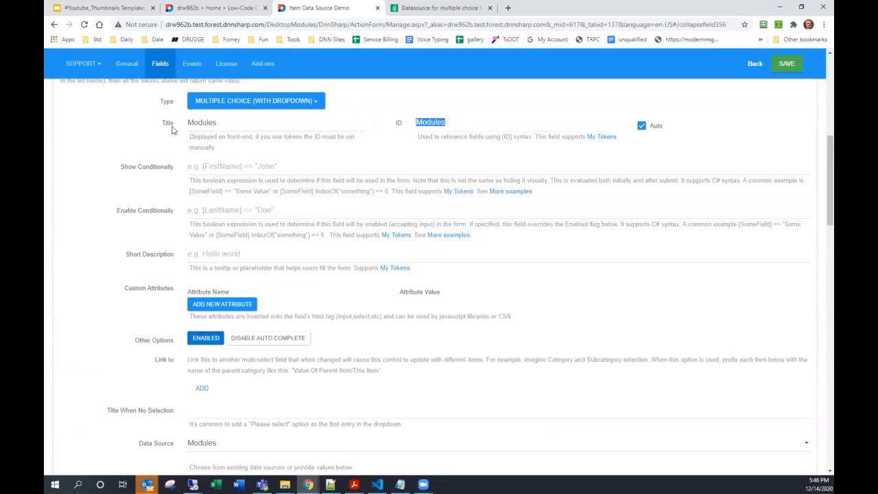
pyautogui.scroll(-10, 151, 158)
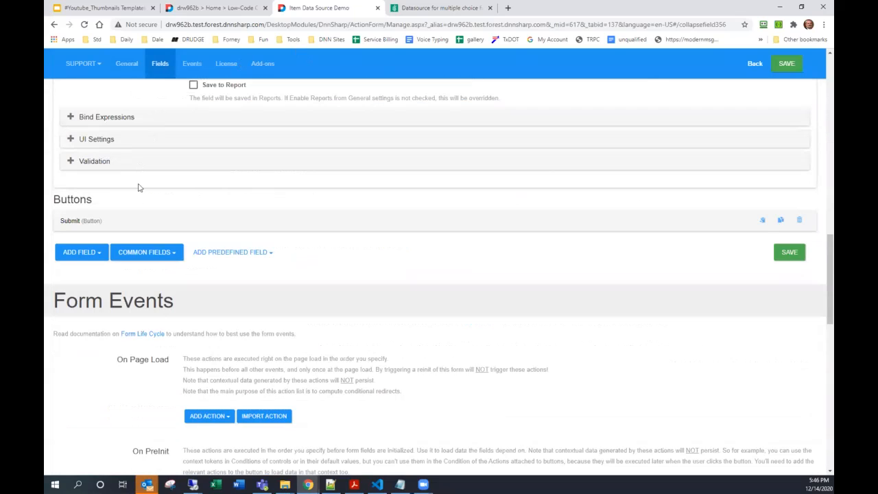
pyautogui.click(86, 224)
pyautogui.scroll(-10, 110, 219)
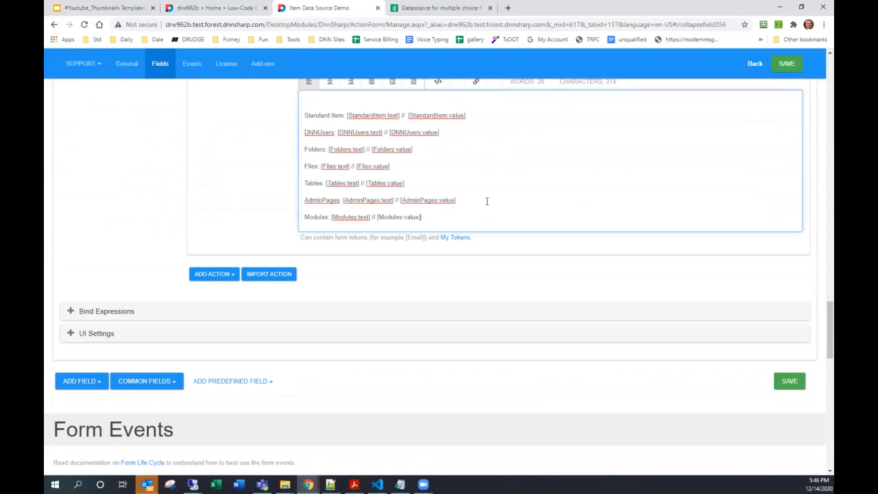
pyautogui.click(787, 63)
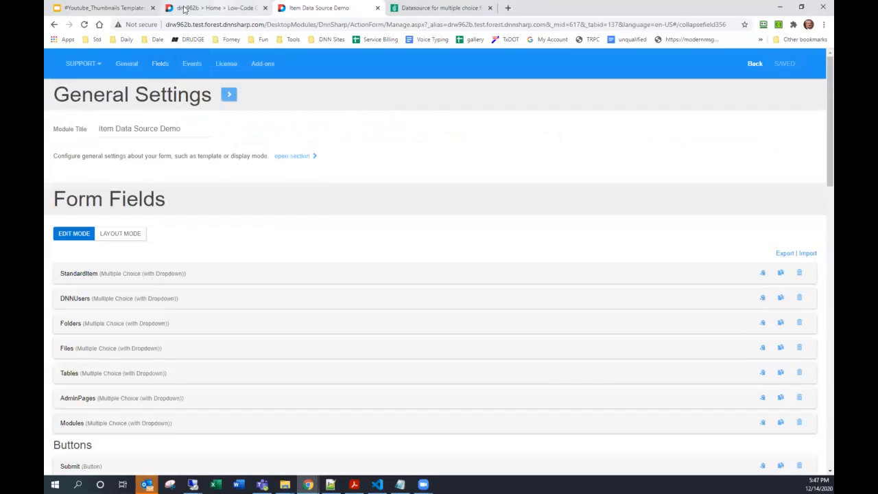
# Step: Reload the form page, choose Journal (#360) in the Modules dropdown and submit to test the module text and value tokens
pyautogui.click(219, 8)
pyautogui.click(86, 26)
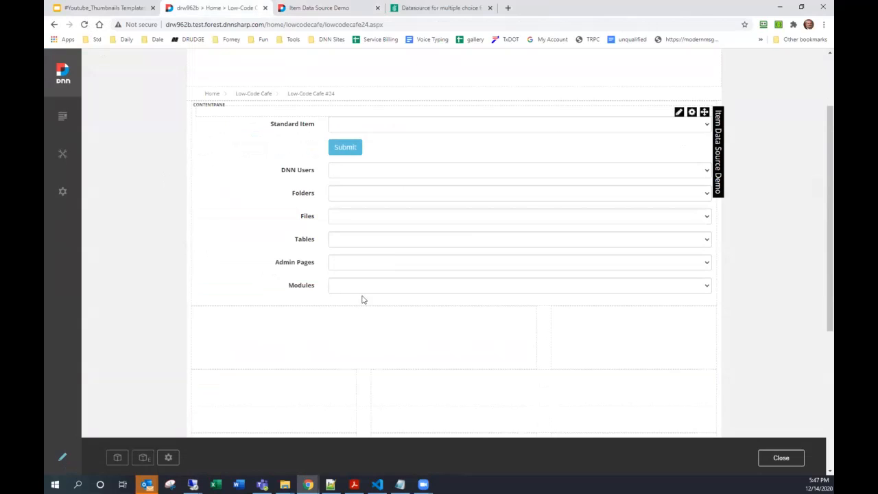
pyautogui.click(365, 288)
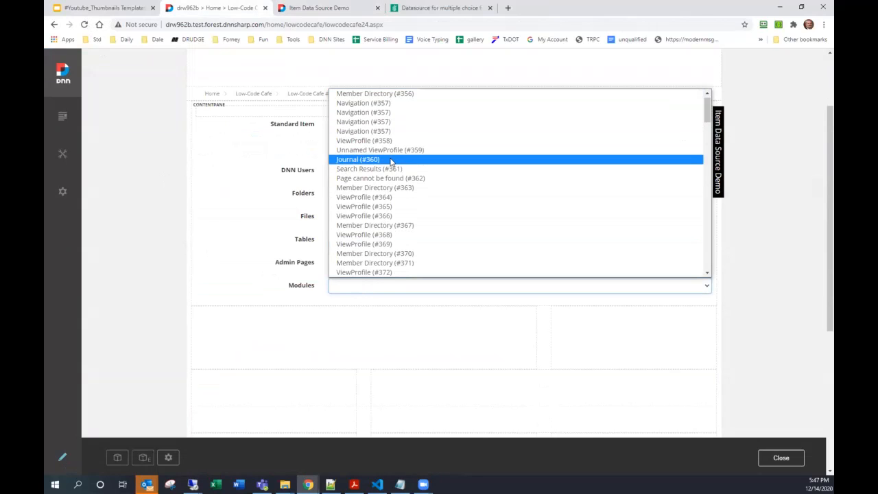
pyautogui.click(391, 160)
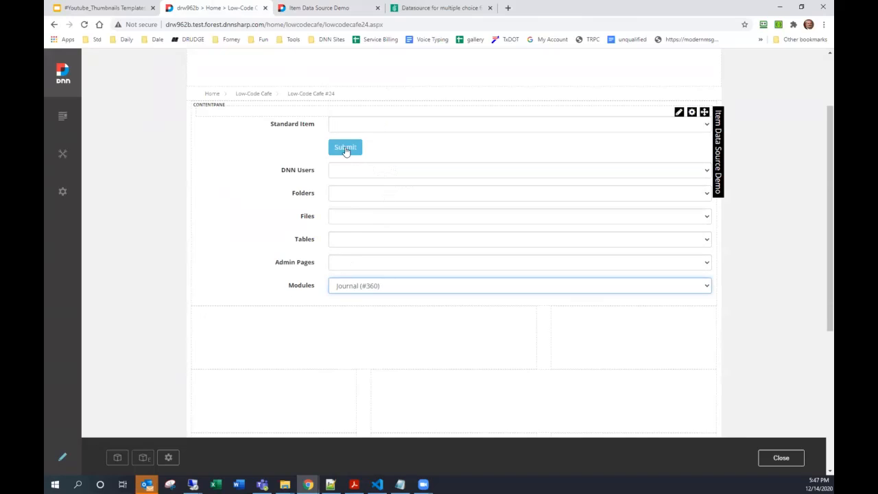
pyautogui.click(350, 151)
pyautogui.scroll(-2, 233, 280)
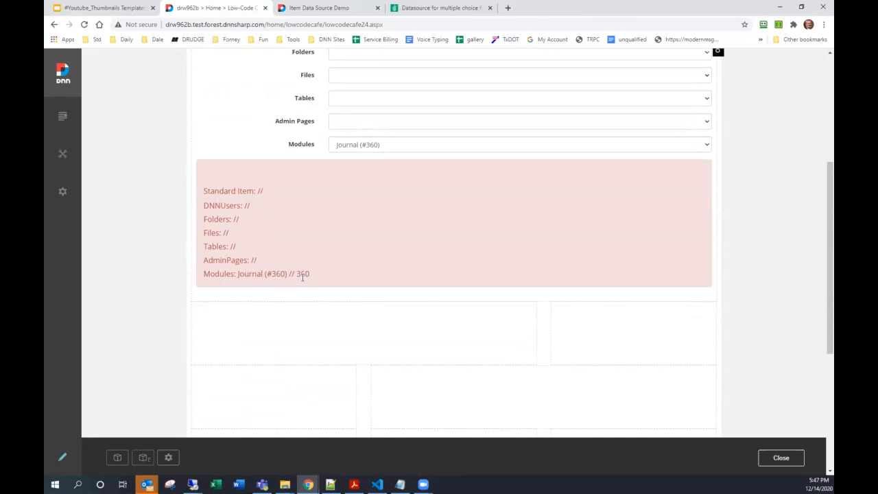
# Step: Return to the form's settings, duplicate the Modules field and title the copy EmailTemplate
pyautogui.hotkey('ctrl', 'Tab')
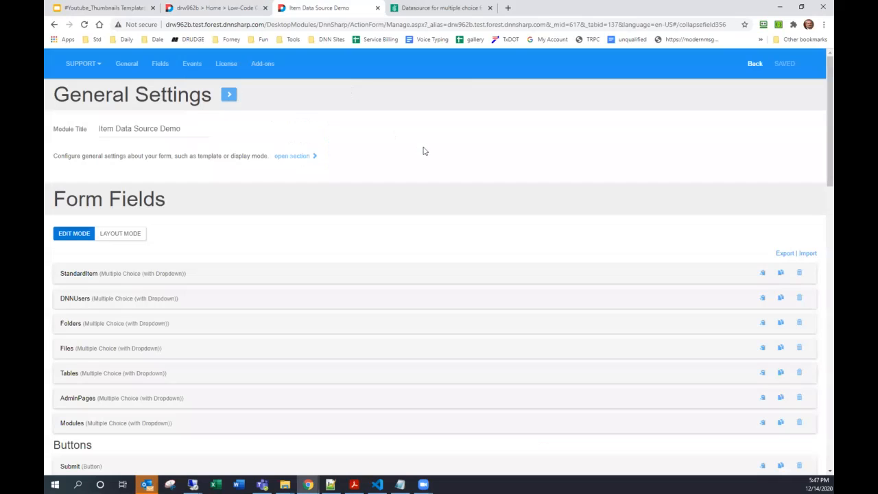
pyautogui.scroll(-2, 154, 233)
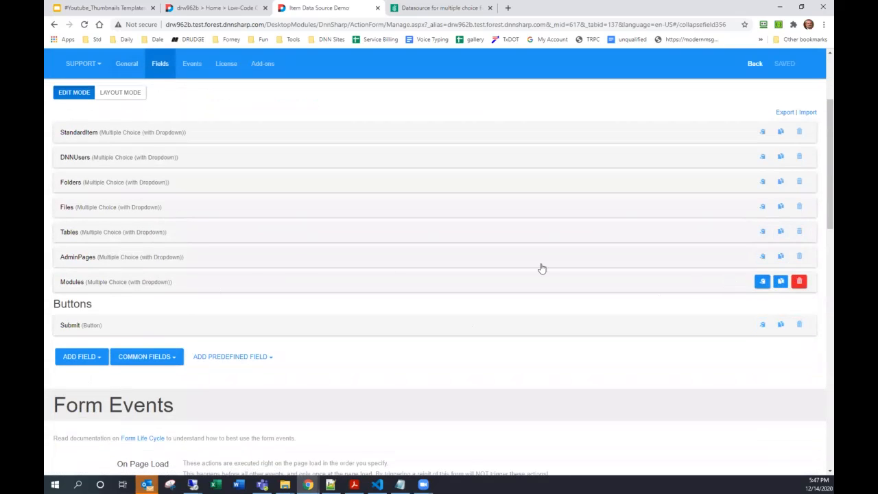
pyautogui.click(780, 281)
pyautogui.moveTo(249, 147); pyautogui.dragTo(114, 148)
pyautogui.write('EmailTemplate')
pyautogui.moveTo(278, 146); pyautogui.dragTo(137, 146)
# Step: Set the EmailTemplate field's data source to DnnEmailTemplatesSource and save the form
pyautogui.scroll(-4, 255, 164)
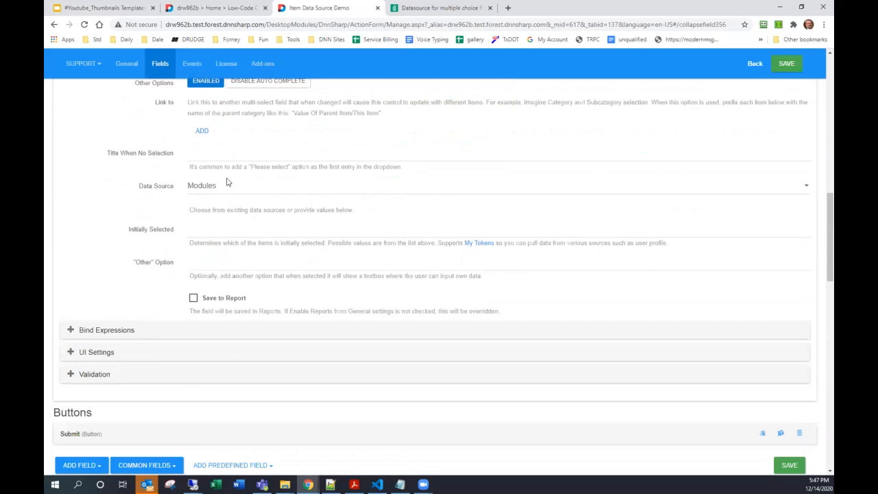
pyautogui.click(230, 185)
pyautogui.scroll(-3, 242, 221)
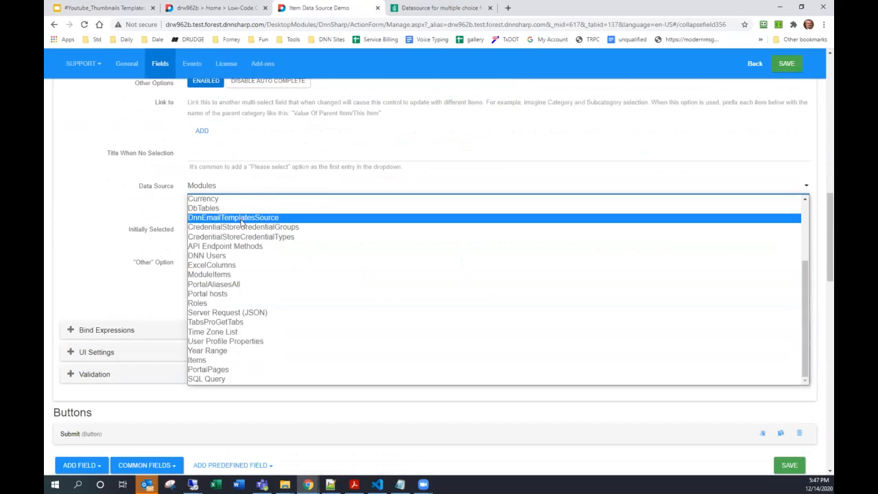
pyautogui.click(241, 218)
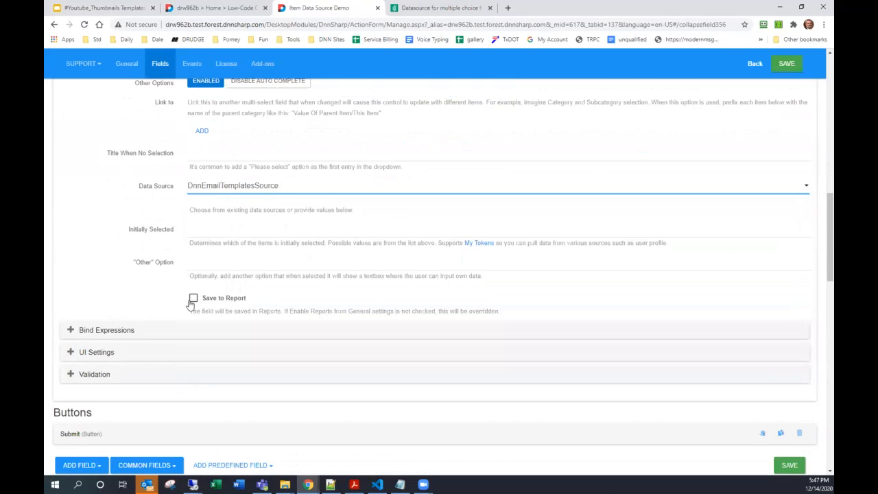
pyautogui.hotkey('ctrl', 's')
# Step: Add the line "EmailTemplate: [EmailTemplate:text] // [EmailTemplate:value]" to the Submit button's error message and save the form
pyautogui.scroll(-4, 98, 281)
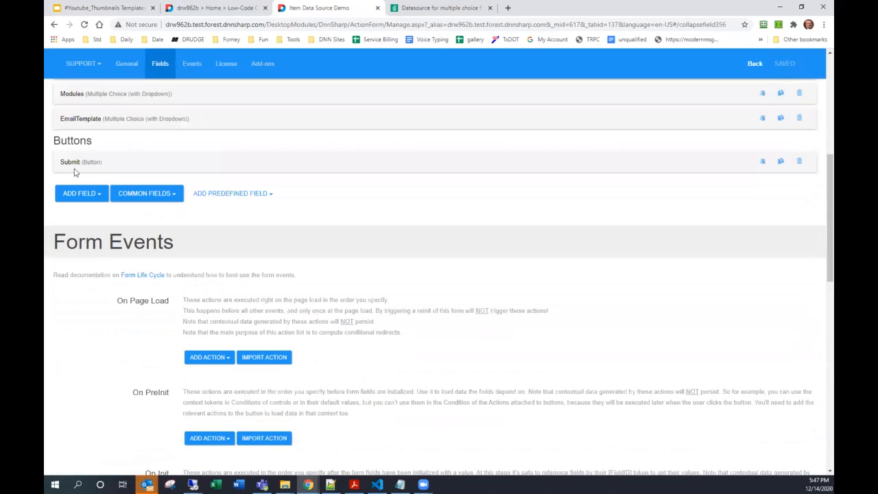
pyautogui.click(69, 161)
pyautogui.scroll(-5, 465, 393)
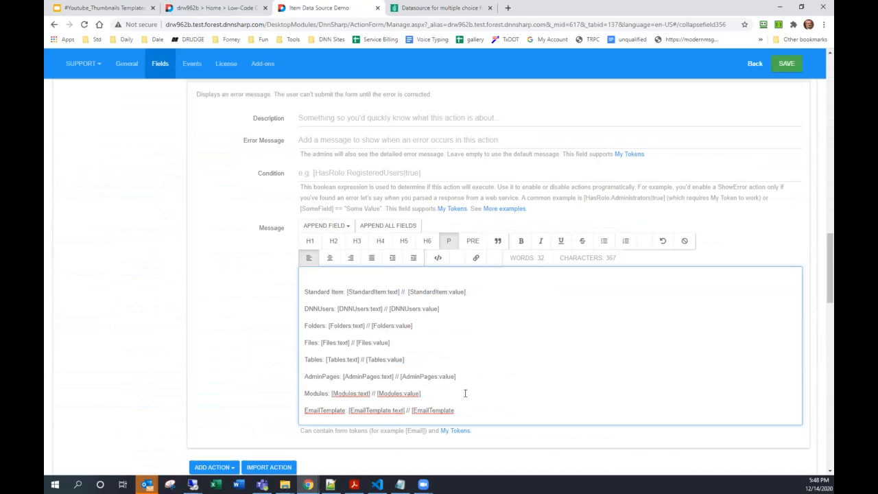
pyautogui.write('.value')
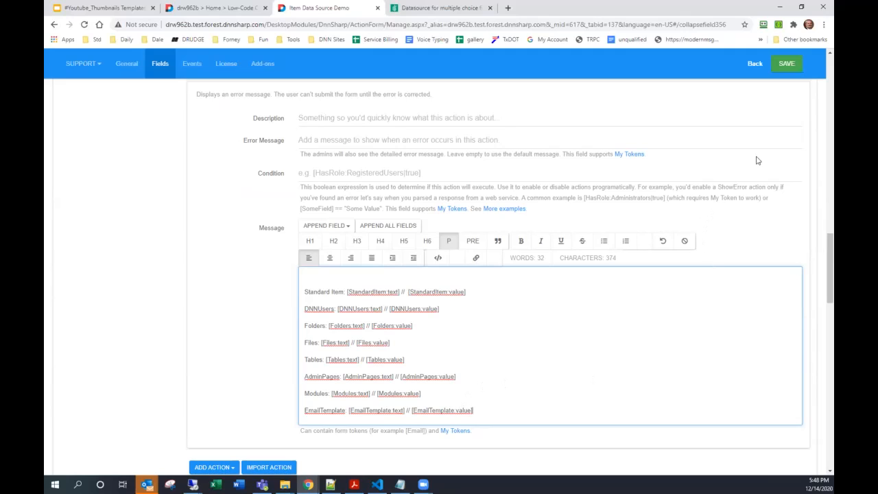
pyautogui.click(787, 65)
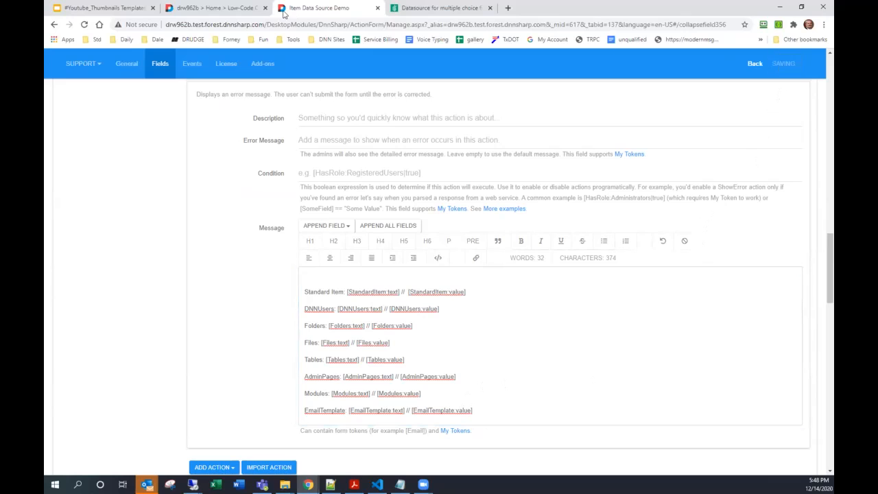
# Step: Reload the form page, choose Banner Notification in the EmailTemplate dropdown and submit to test the email template tokens
pyautogui.click(213, 8)
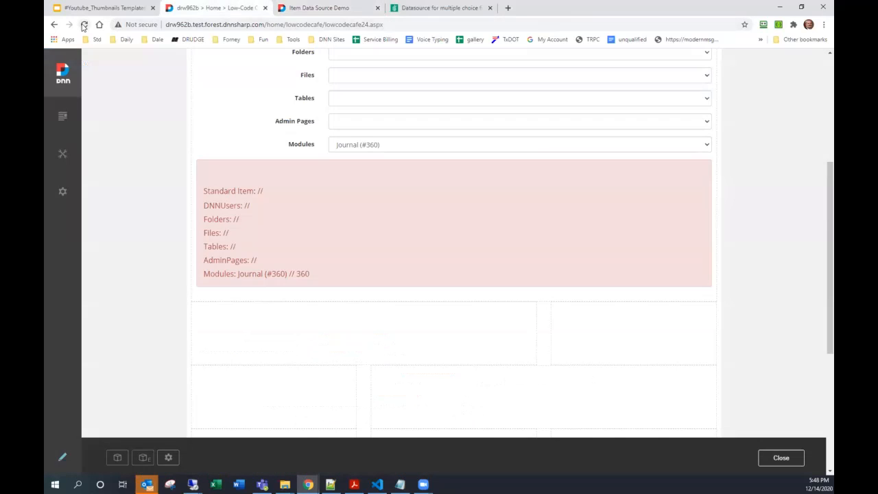
pyautogui.click(84, 26)
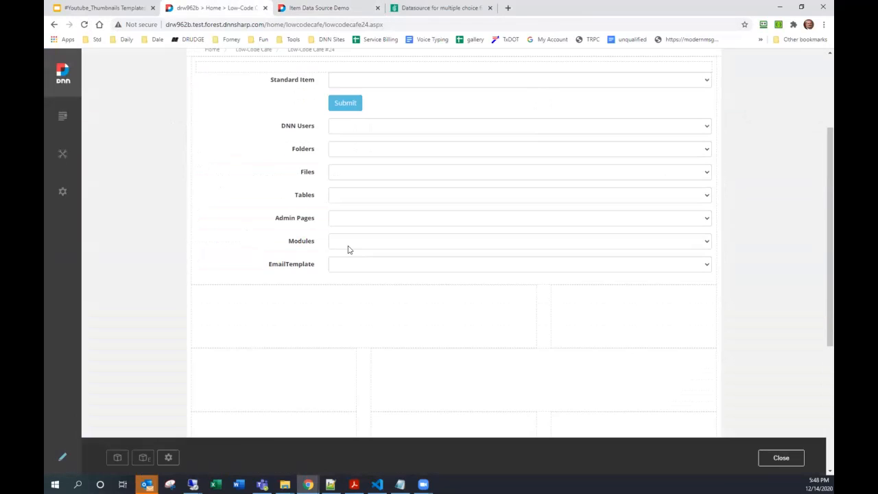
pyautogui.click(352, 267)
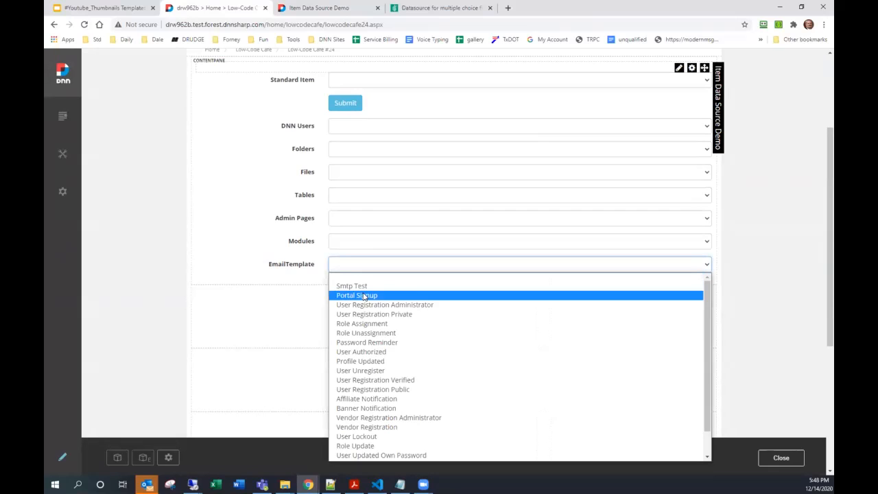
pyautogui.click(393, 408)
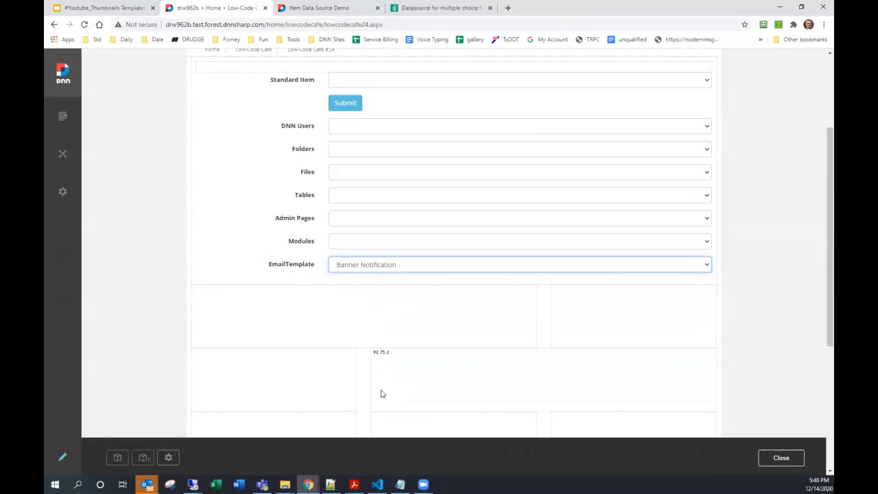
pyautogui.click(349, 108)
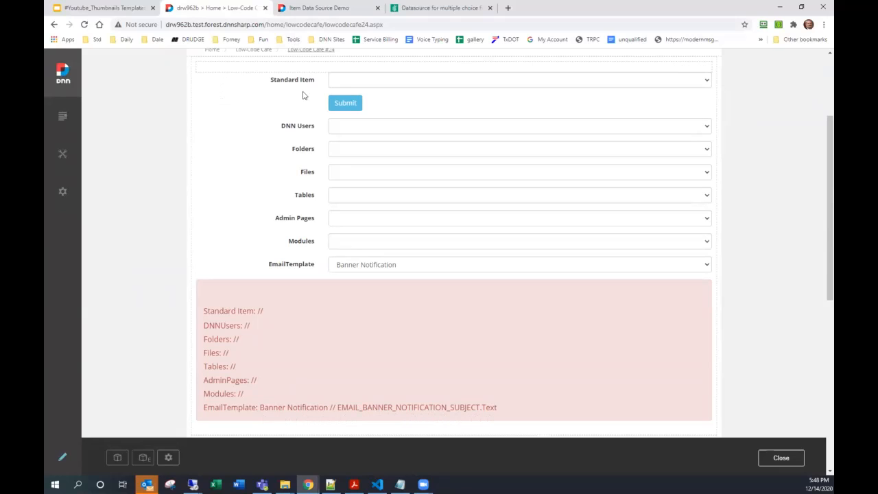
# Step: In the form's settings, duplicate the EmailTemplate field, title the copy Portals and set its data source to the portals list
pyautogui.click(317, 8)
pyautogui.scroll(-5, 249, 268)
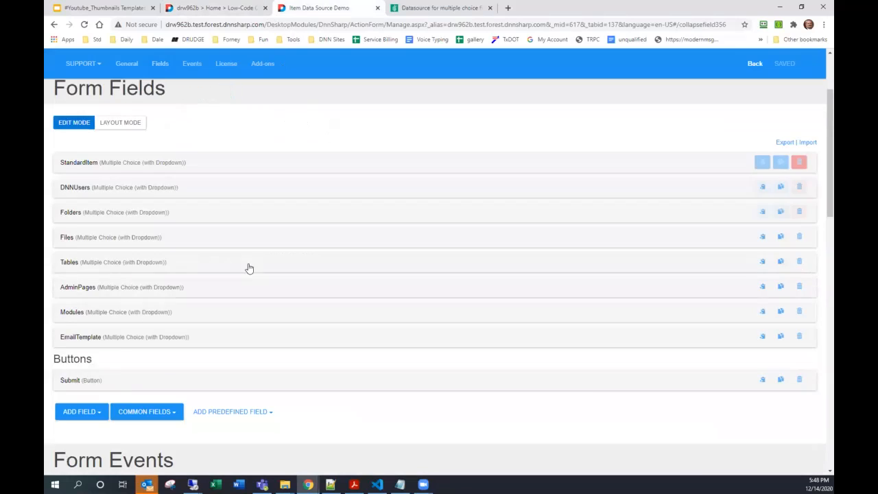
pyautogui.click(781, 118)
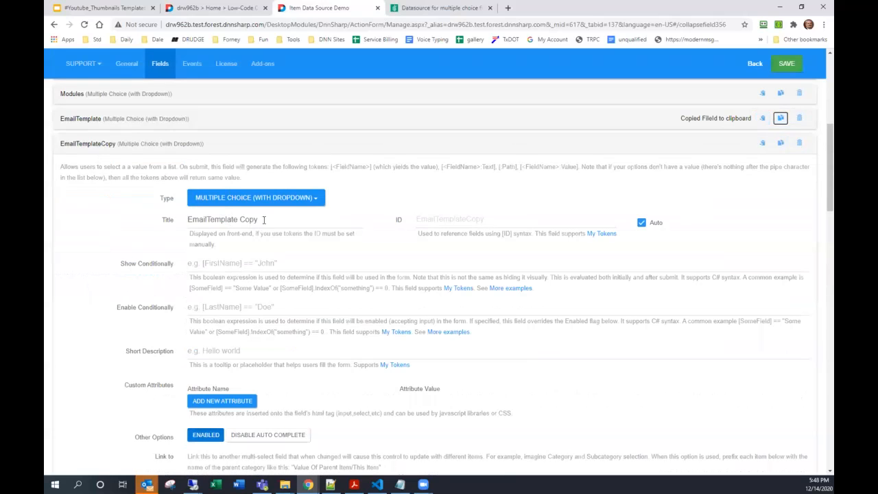
pyautogui.moveTo(264, 220); pyautogui.dragTo(144, 215)
pyautogui.write('Portals')
pyautogui.hotkey('ctrl', 'a')
pyautogui.scroll(-5, 199, 274)
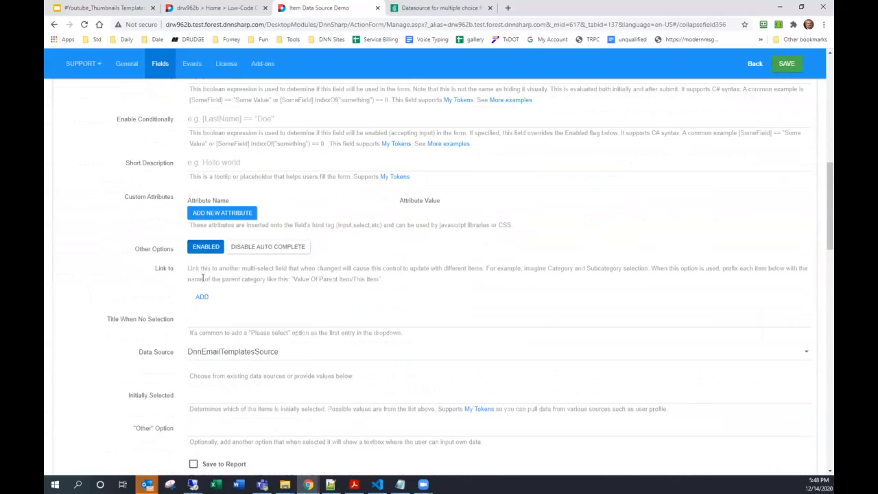
pyautogui.click(218, 210)
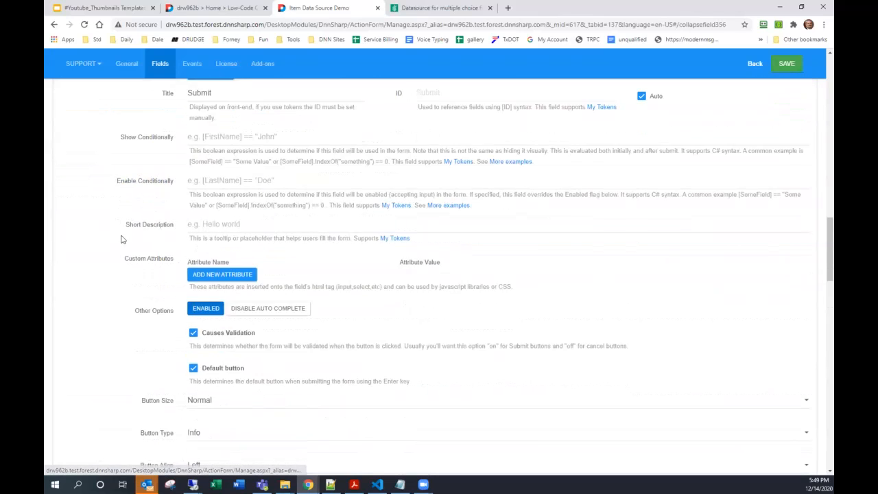
# Step: Add the line "Portals: [Portals:text] // [Portals:value]" to the Submit button's error message and save the form
pyautogui.scroll(-5, 172, 247)
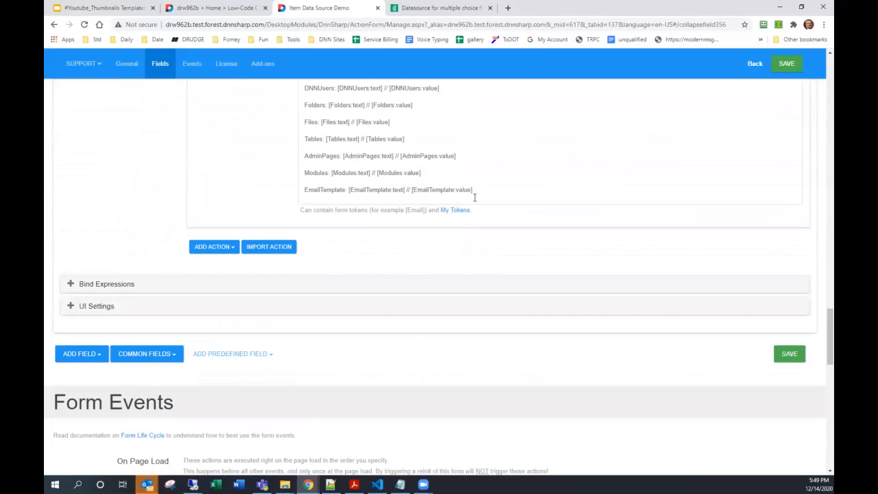
pyautogui.click(480, 194)
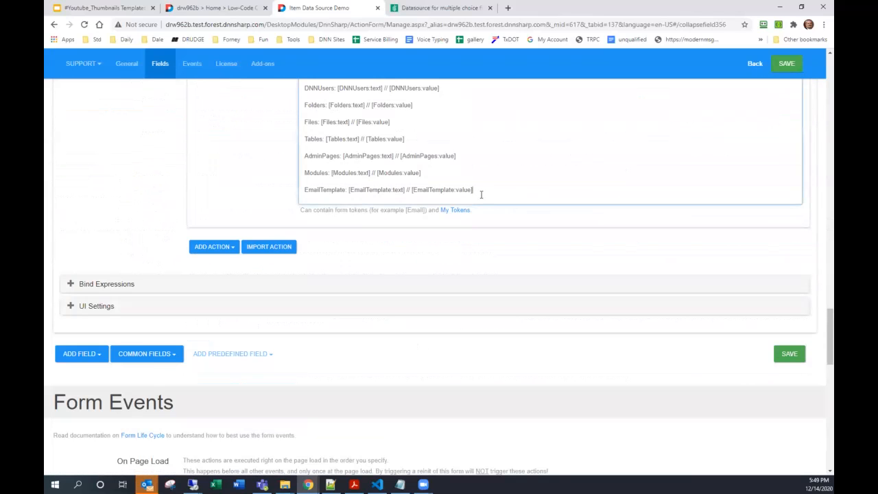
pyautogui.press('Return')
pyautogui.write('Portals: [Portals:text] // [Portals:value')
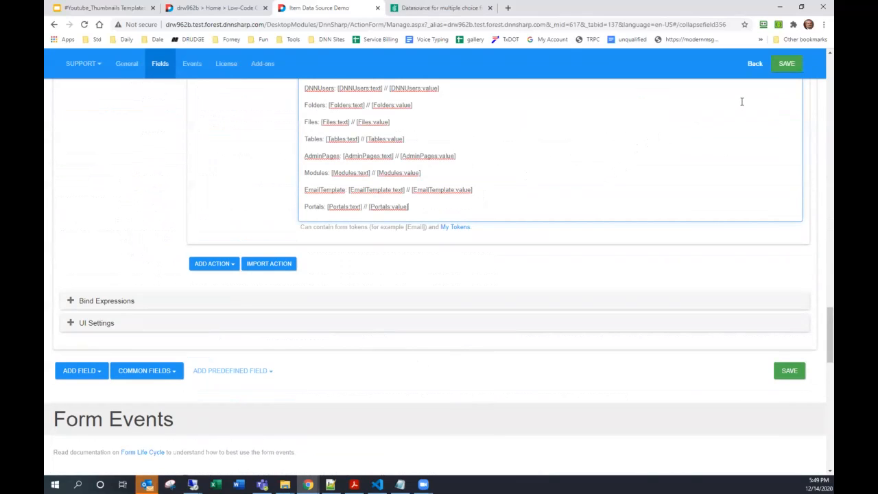
pyautogui.click(786, 63)
# Step: Reload the form page, choose drw962b in the Portals dropdown and submit to test the portal text and value tokens
pyautogui.click(195, 8)
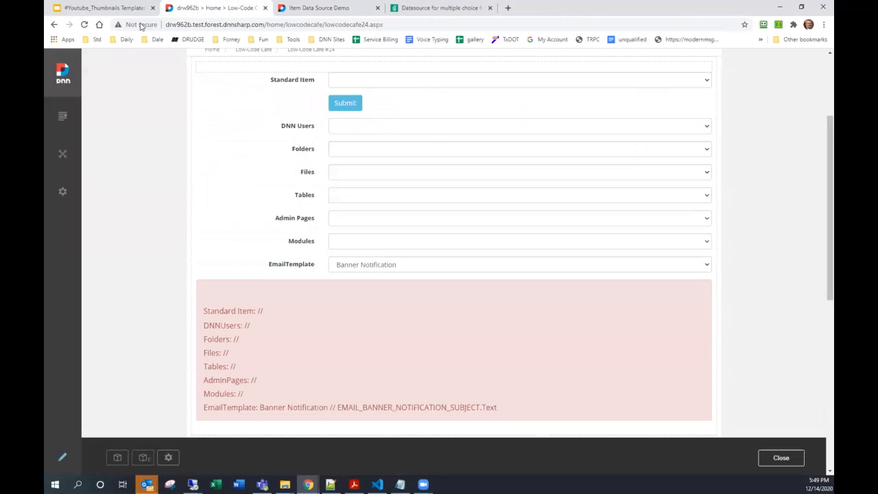
pyautogui.scroll(3, 141, 88)
pyautogui.click(86, 26)
pyautogui.scroll(-6, 328, 221)
pyautogui.click(373, 195)
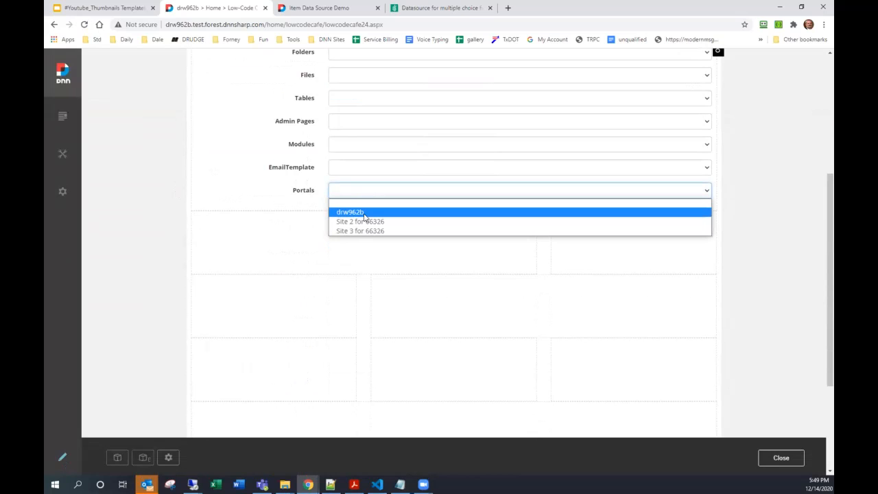
pyautogui.click(364, 213)
pyautogui.scroll(2, 361, 222)
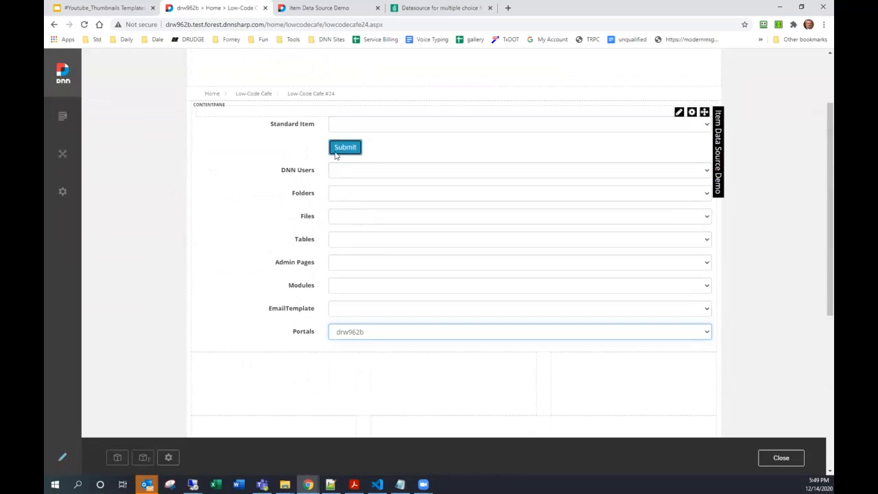
pyautogui.click(334, 150)
pyautogui.scroll(-2, 233, 295)
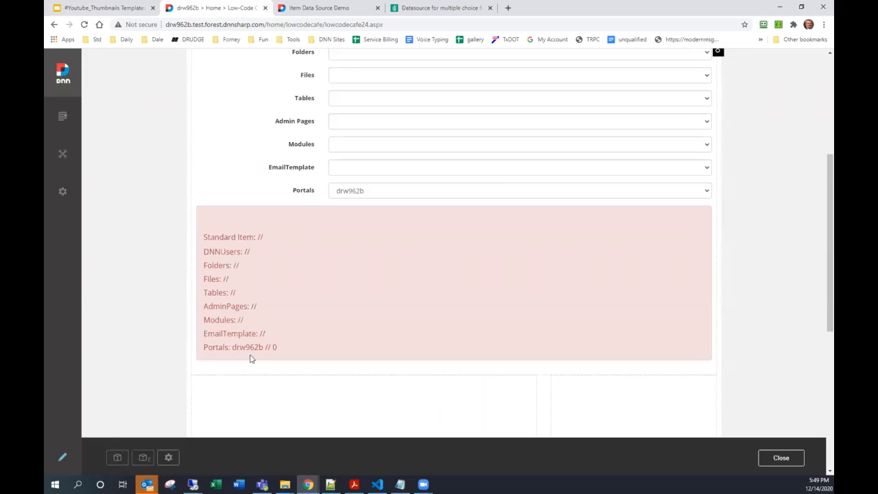
# Step: Change the Portals selection to "Site 2 for 66326" and submit the form again to check its tokens
pyautogui.click(360, 196)
pyautogui.click(360, 221)
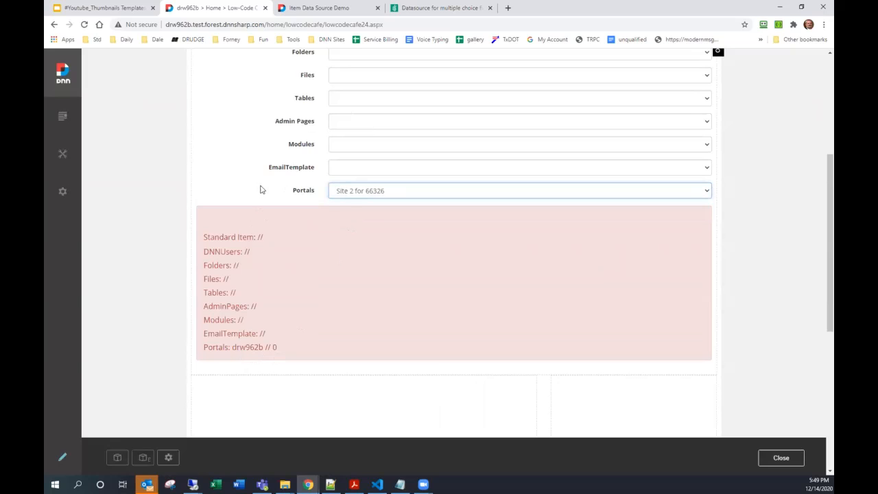
pyautogui.scroll(3, 275, 178)
pyautogui.click(348, 101)
pyautogui.scroll(-3, 210, 231)
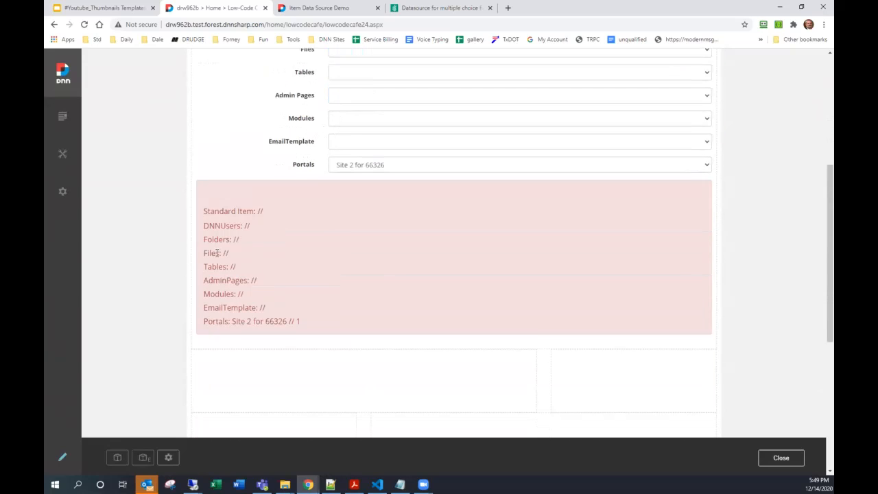